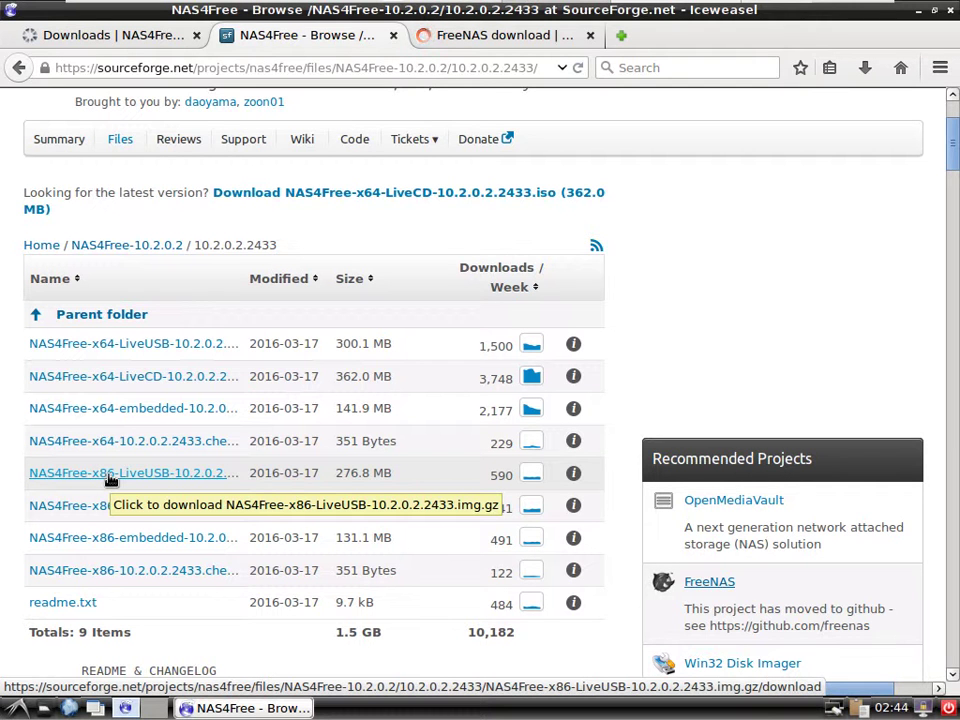
Start downloading the x86 LiveUSB and x86 embedded images, then scroll through the FreeNAS download page.
{"action": "left_click", "coordinate": [110, 474]}
{"action": "left_click", "coordinate": [106, 544]}
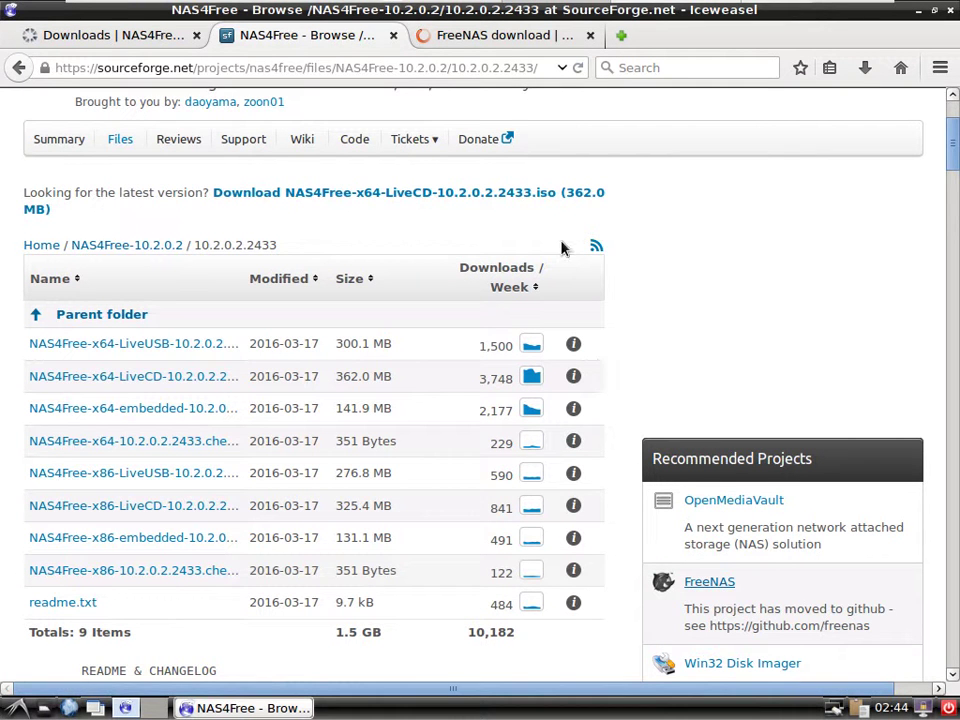
{"action": "left_click", "coordinate": [505, 40]}
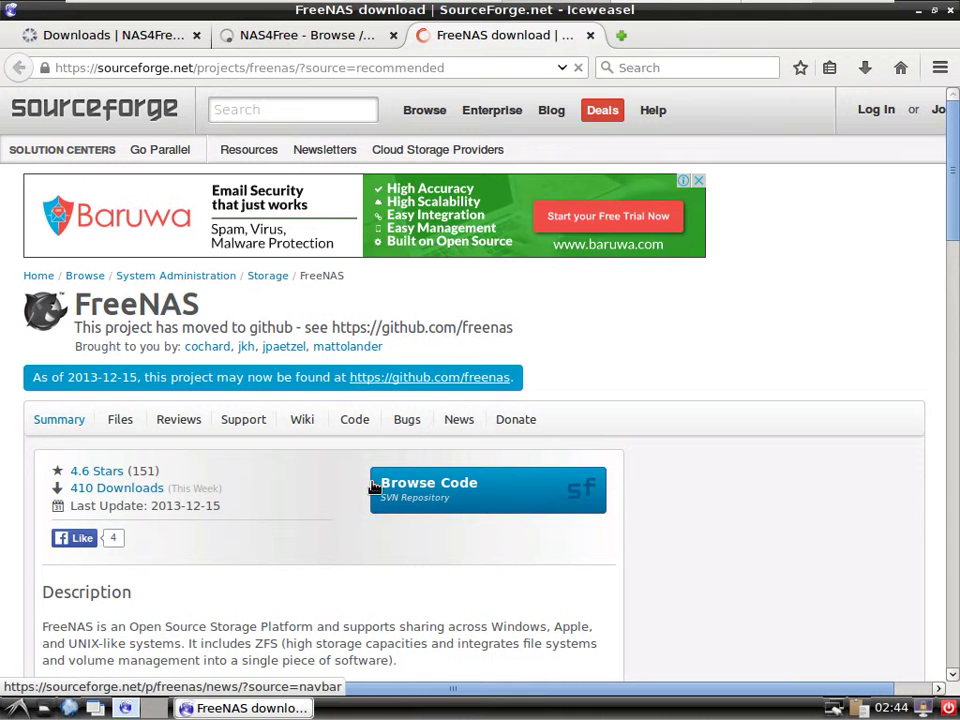
{"action": "scroll", "coordinate": [373, 490], "scroll_direction": "down", "scroll_amount": 1}
{"action": "scroll", "coordinate": [371, 490], "scroll_direction": "down", "scroll_amount": 1}
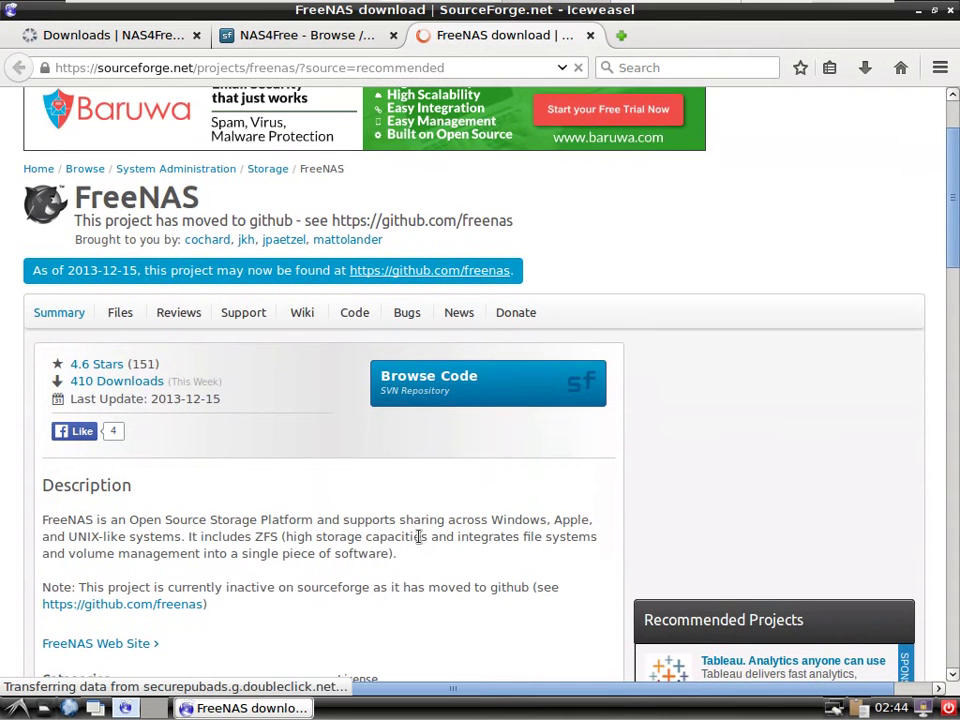
{"action": "scroll", "coordinate": [421, 539], "scroll_direction": "down", "scroll_amount": 1}
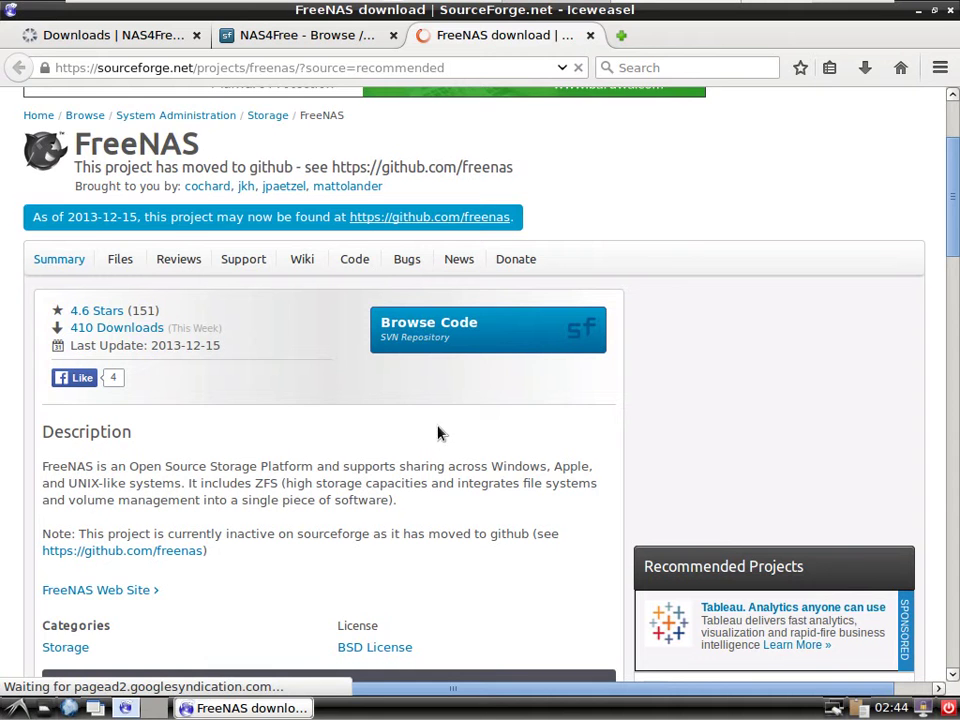
{"action": "scroll", "coordinate": [600, 331], "scroll_direction": "down", "scroll_amount": 2}
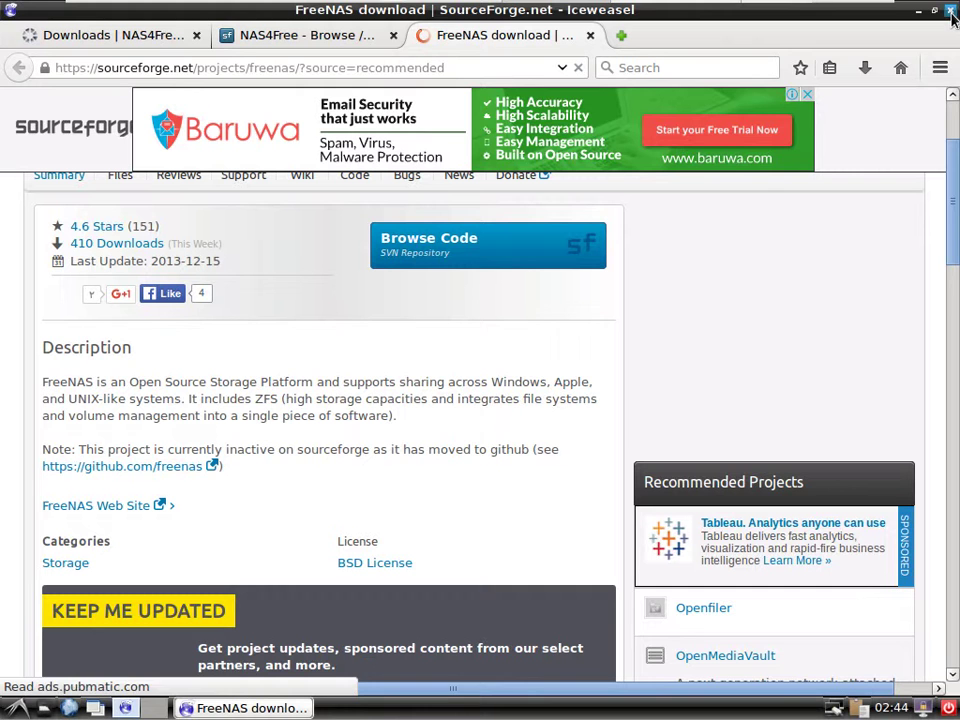
Close the NAS4Free and FreeNAS tabs individually, then close Iceweasel.
{"action": "left_click", "coordinate": [952, 16]}
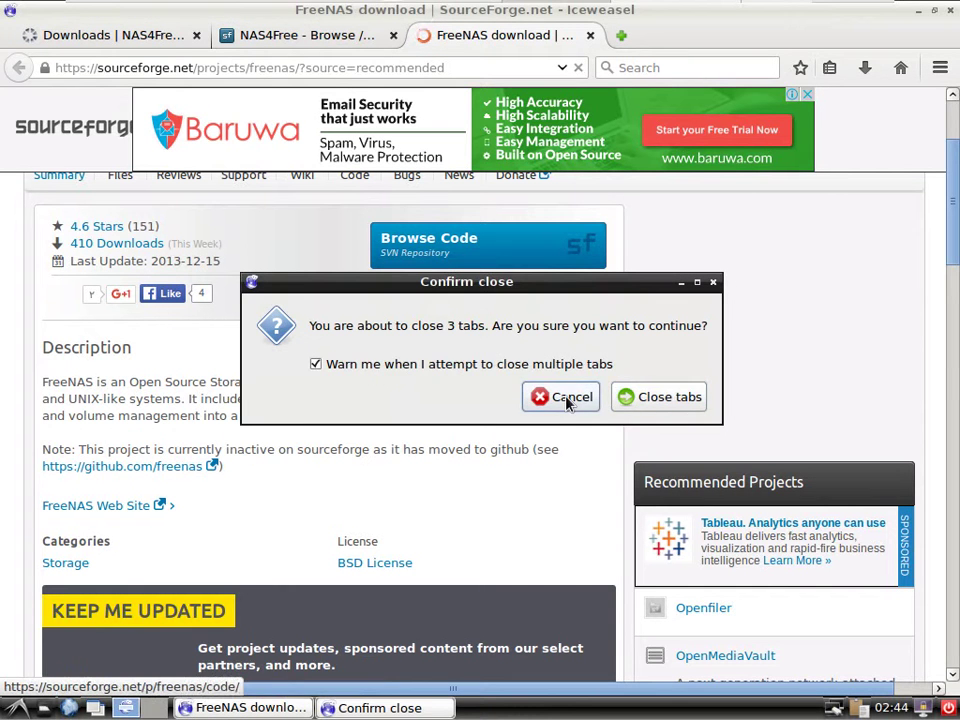
{"action": "left_click", "coordinate": [568, 397]}
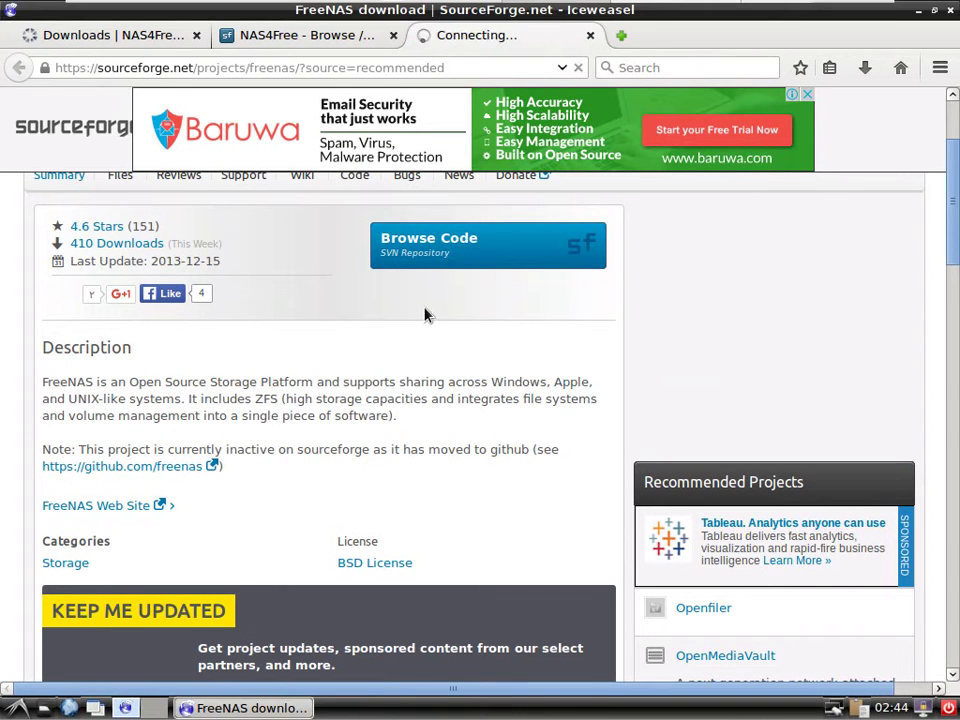
{"action": "left_click", "coordinate": [393, 35]}
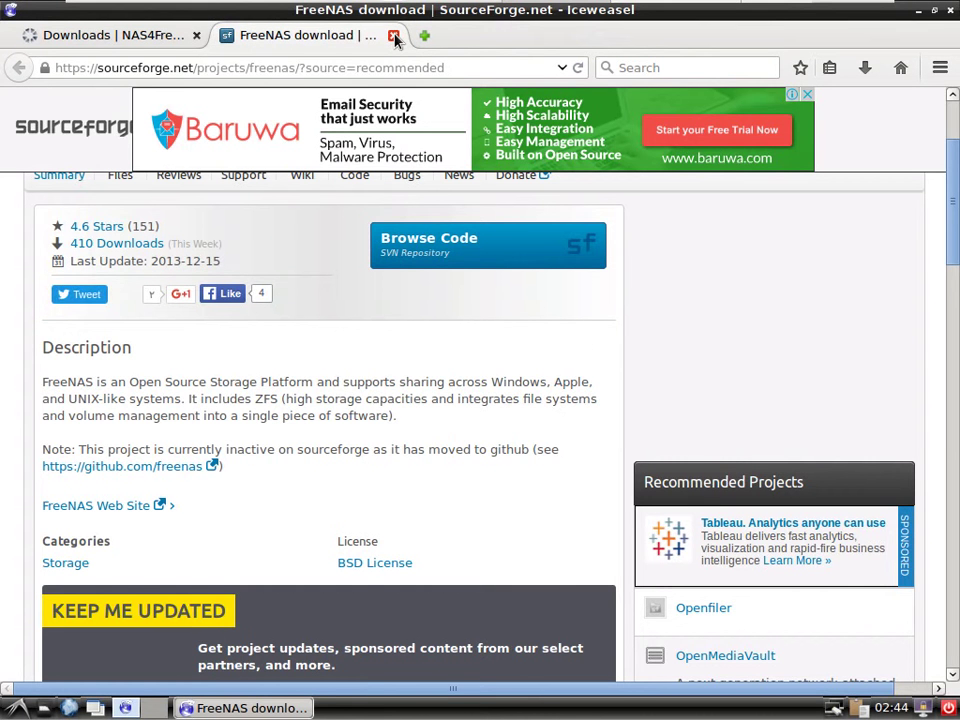
{"action": "left_click", "coordinate": [394, 36]}
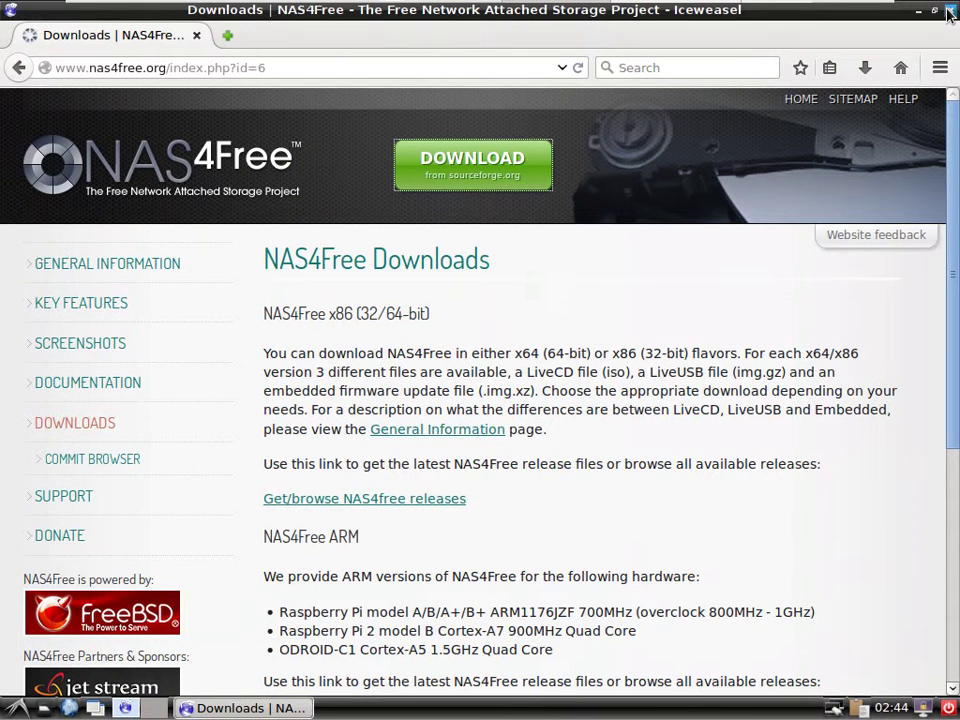
{"action": "left_click", "coordinate": [949, 12]}
Minimize the Debian guest, check the NAS4Free console's LAN address, then return to the WebGUI at 192.168.56.101.
{"action": "mouse_move", "coordinate": [787, 15]}
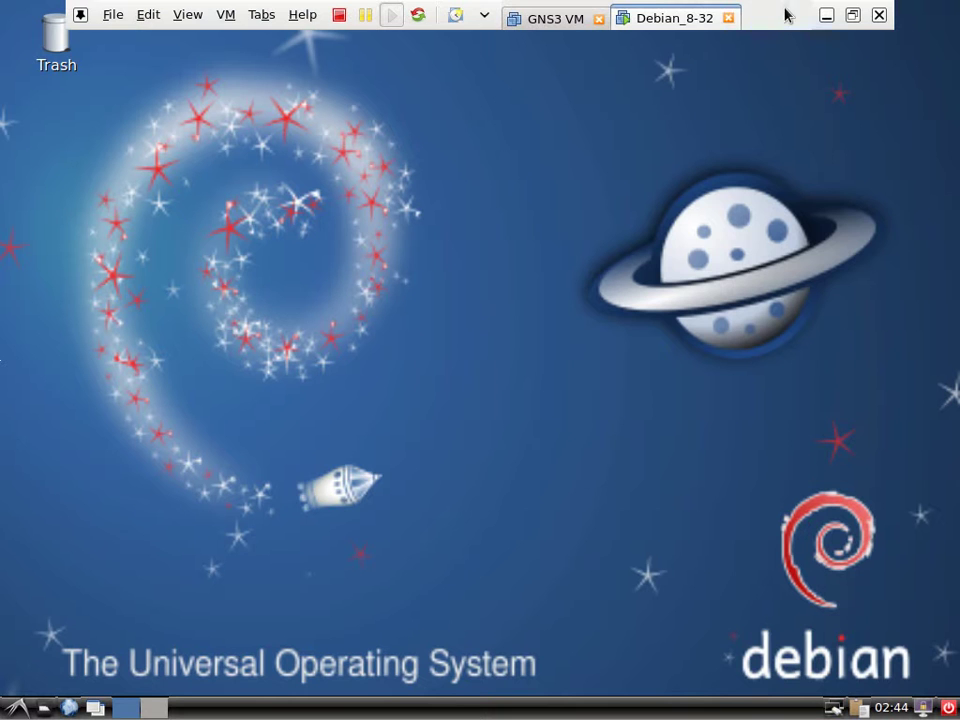
{"action": "left_click", "coordinate": [827, 15]}
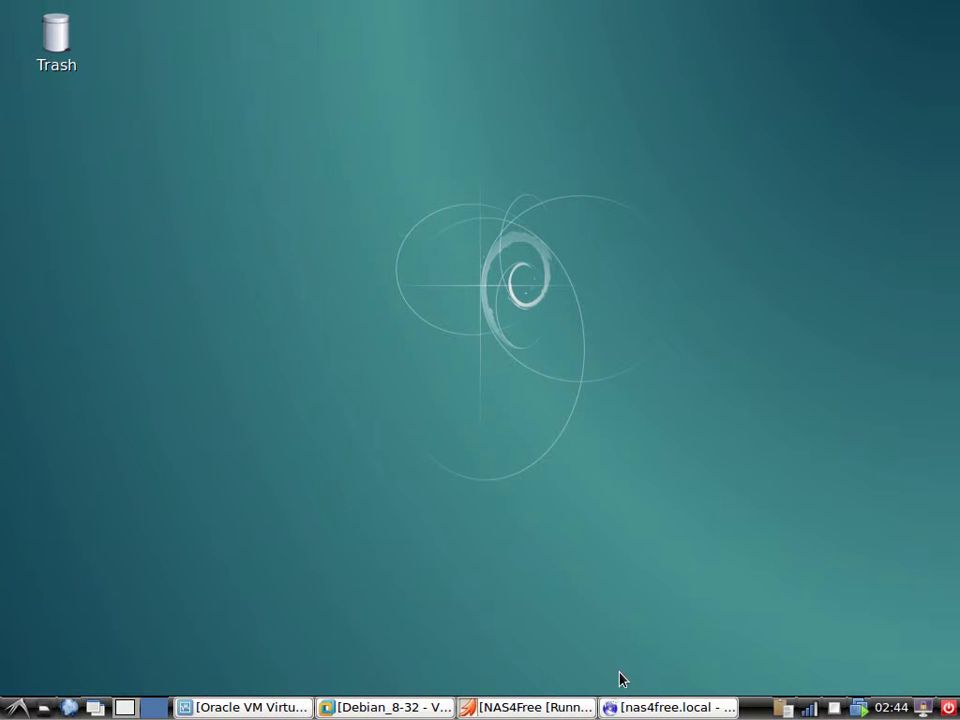
{"action": "left_click", "coordinate": [512, 707]}
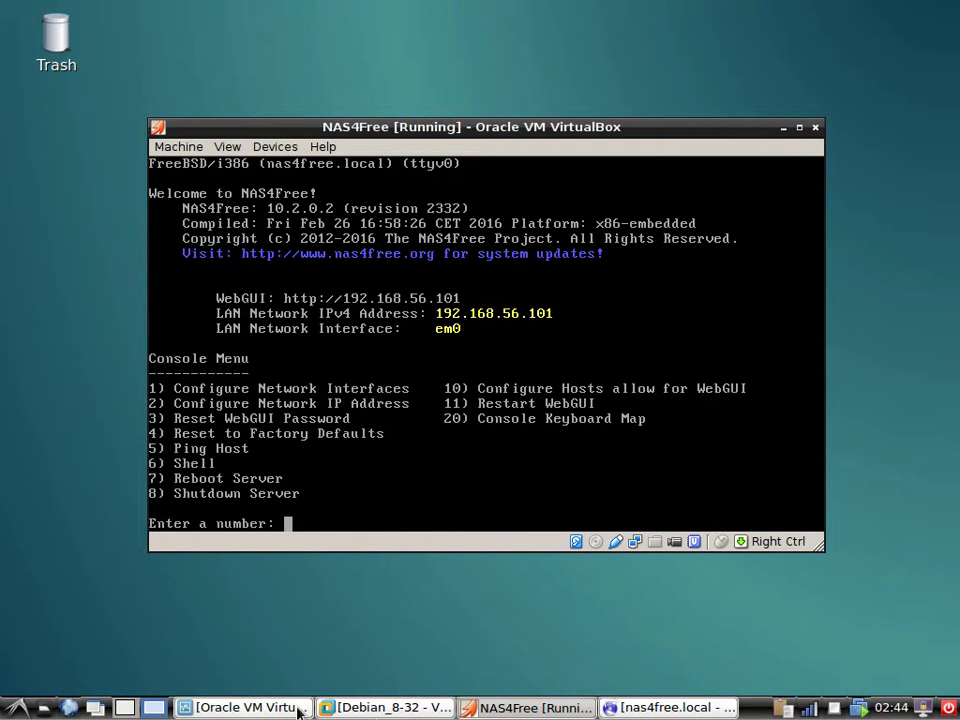
{"action": "left_click", "coordinate": [708, 708]}
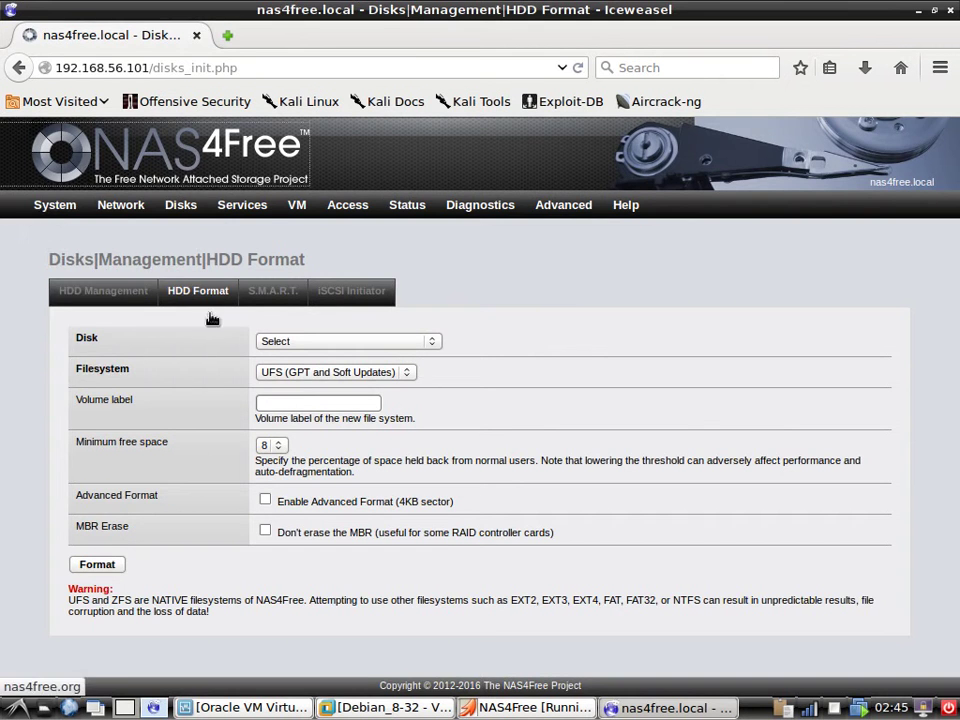
Close the stray nas4free.org page and open the System Information overview.
{"action": "left_click", "coordinate": [95, 160]}
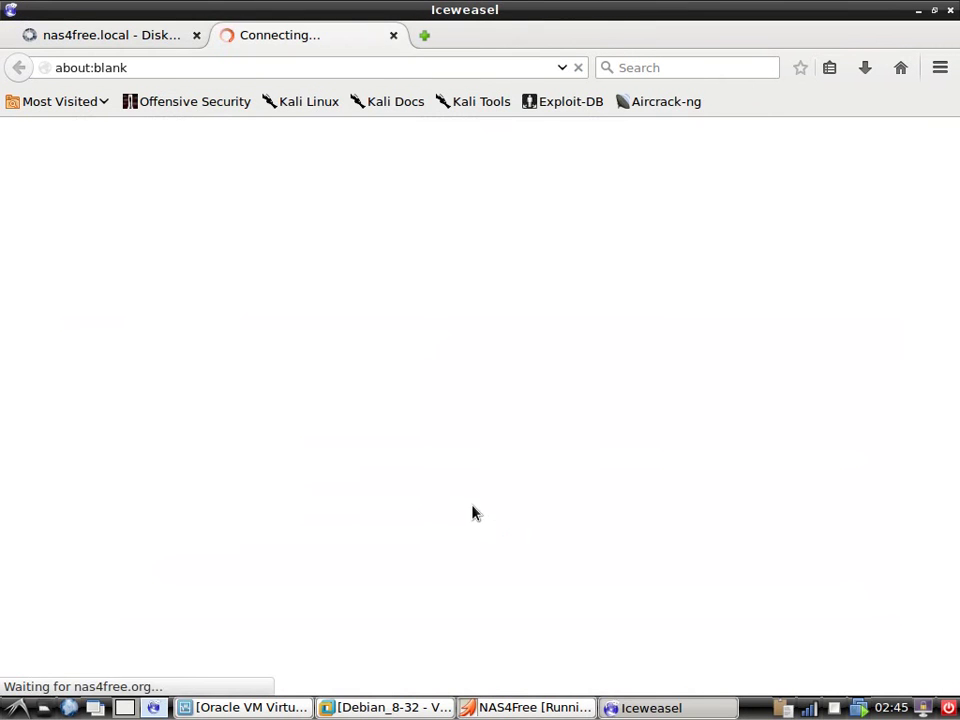
{"action": "left_click", "coordinate": [393, 36]}
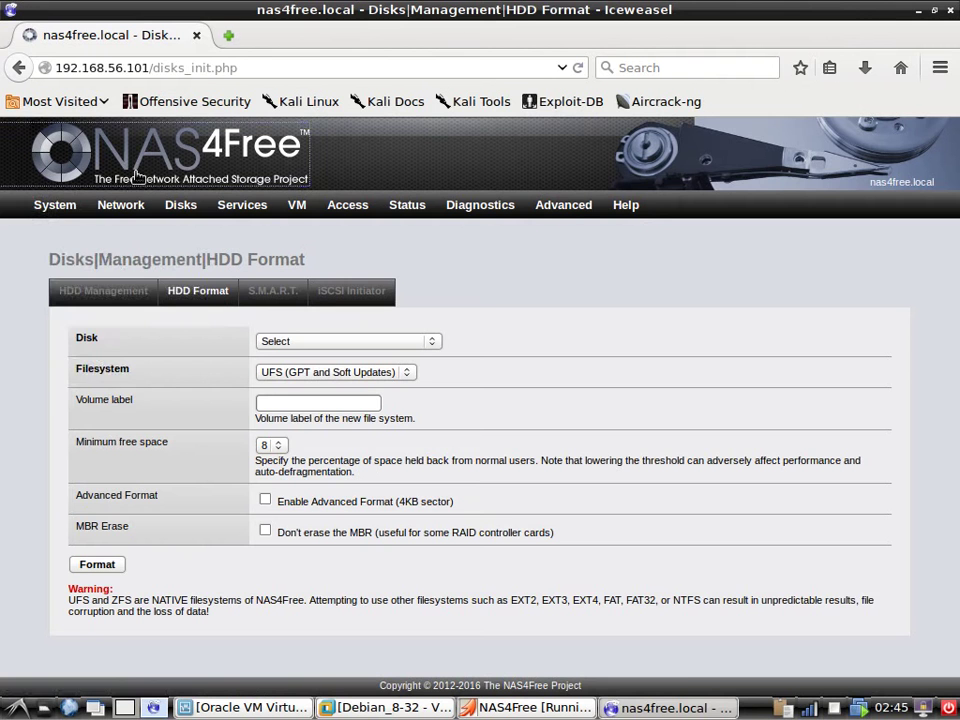
{"action": "left_click", "coordinate": [55, 208]}
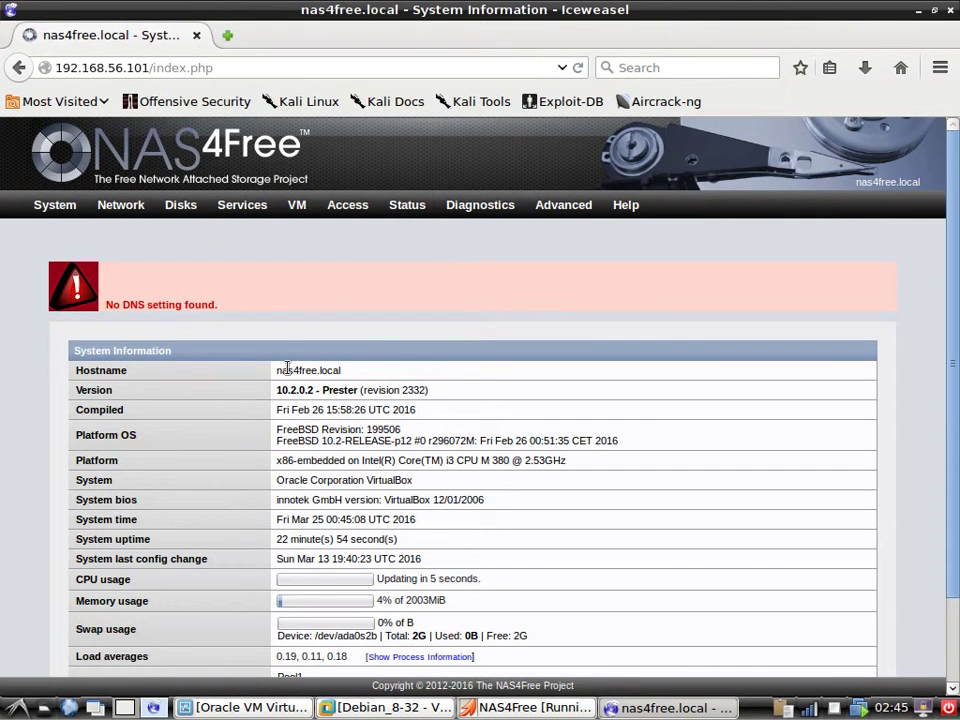
Highlight the hostname nas4free.local, the compile date and the Platform OS details, then scroll the table.
{"action": "left_click_drag", "start_coordinate": [287, 370], "coordinate": [336, 371]}
{"action": "left_click", "coordinate": [316, 392]}
{"action": "left_click_drag", "start_coordinate": [286, 410], "coordinate": [378, 411]}
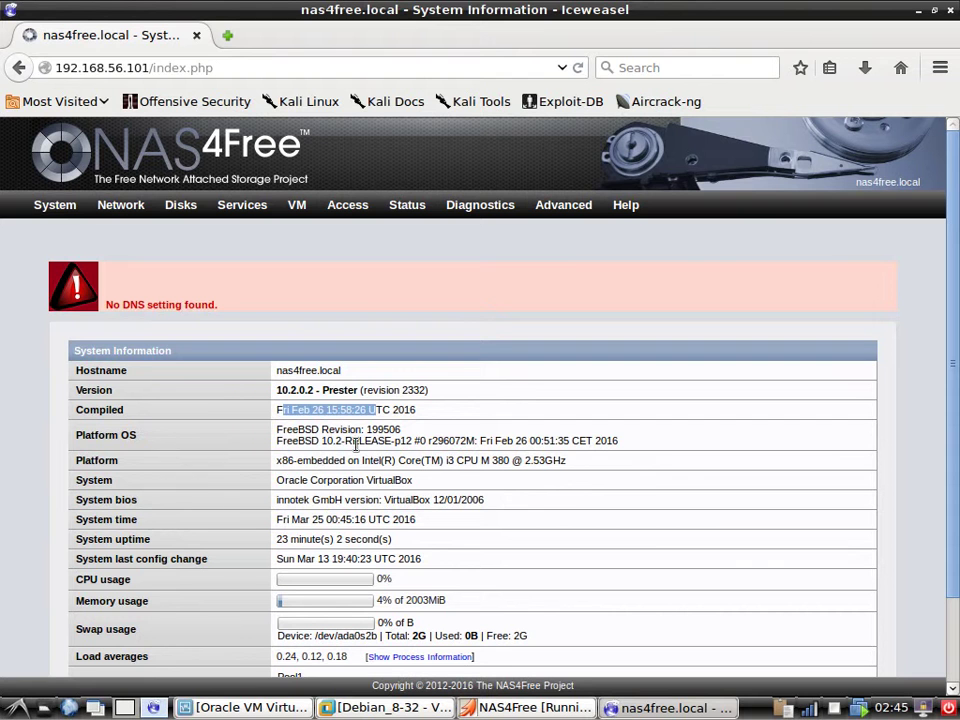
{"action": "left_click", "coordinate": [316, 429]}
{"action": "left_click_drag", "start_coordinate": [111, 436], "coordinate": [95, 436]}
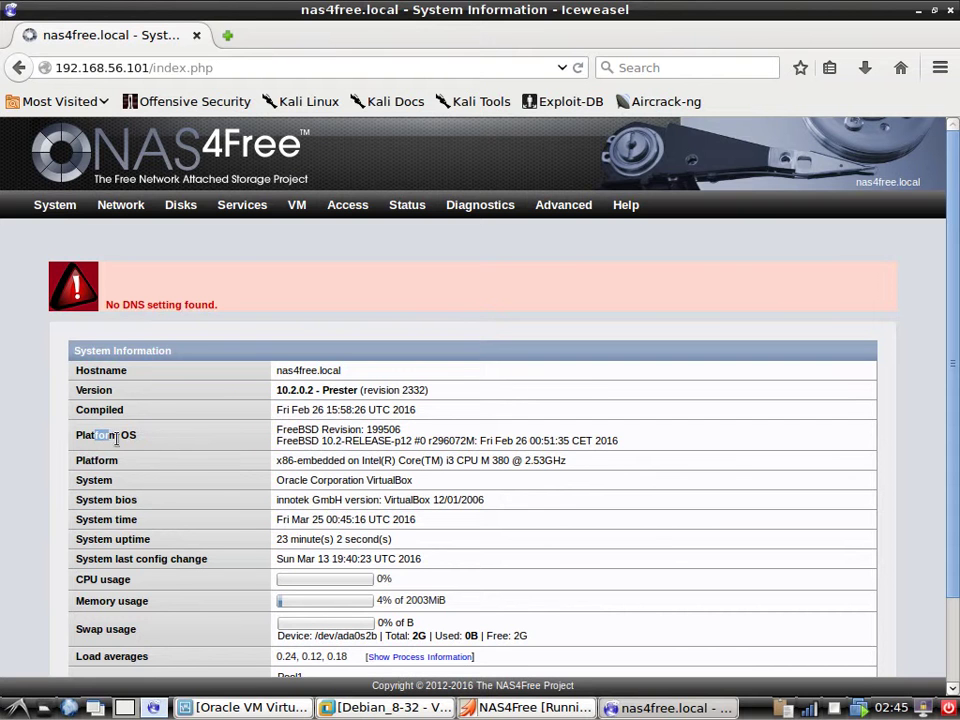
{"action": "left_click", "coordinate": [306, 483]}
{"action": "scroll", "coordinate": [325, 487], "scroll_direction": "down", "scroll_amount": 2}
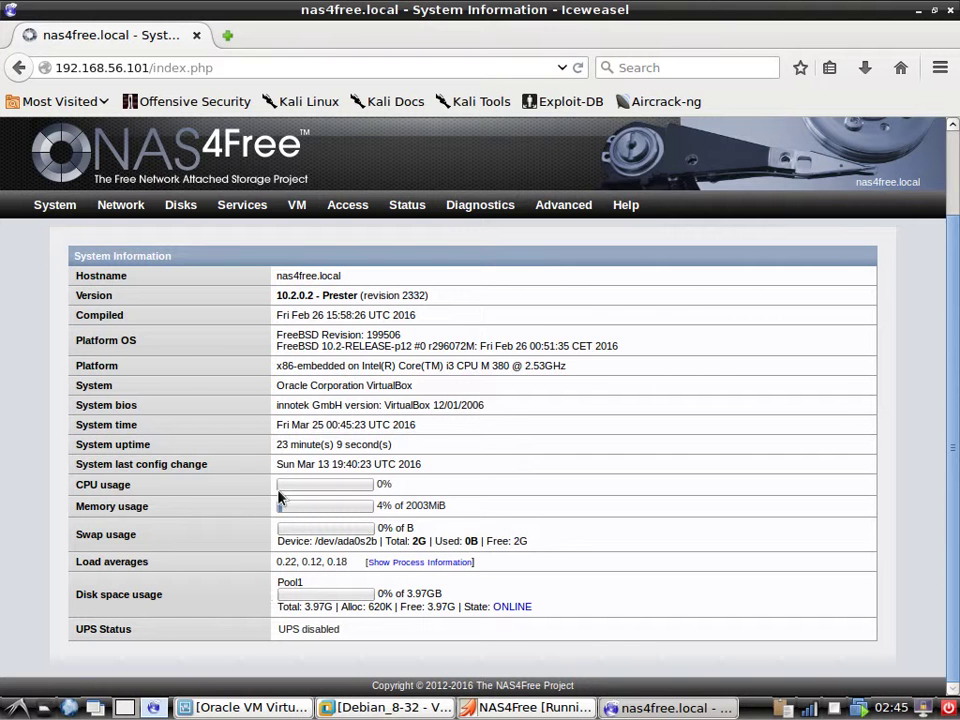
{"action": "mouse_move", "coordinate": [120, 206]}
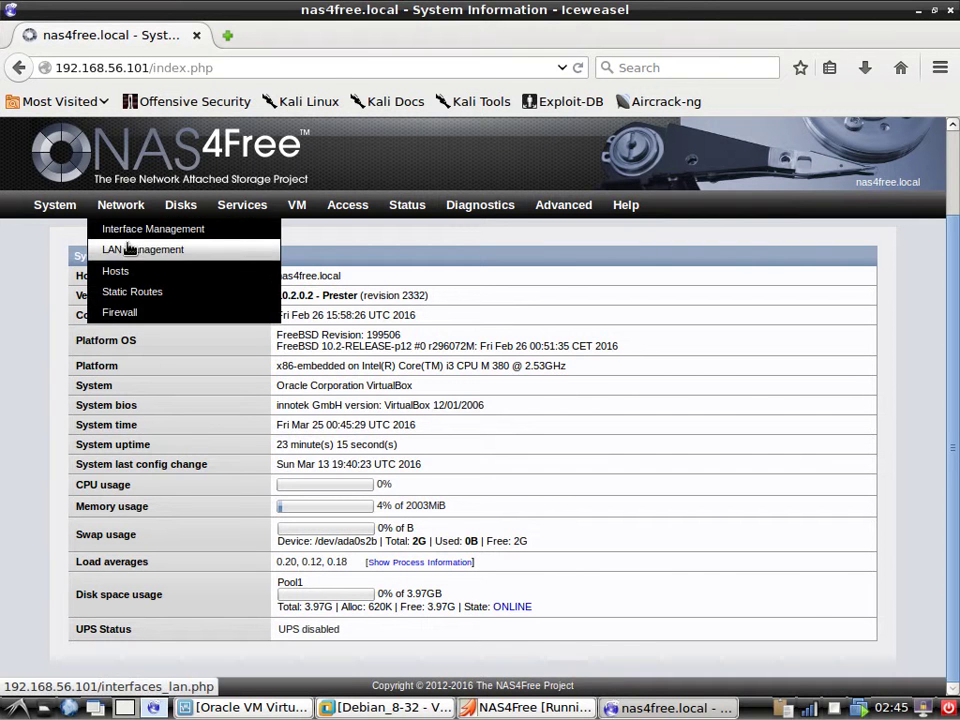
Open Network > Interface Management and view the WLAN, VLAN and LAGG tabs in turn.
{"action": "left_click", "coordinate": [142, 235]}
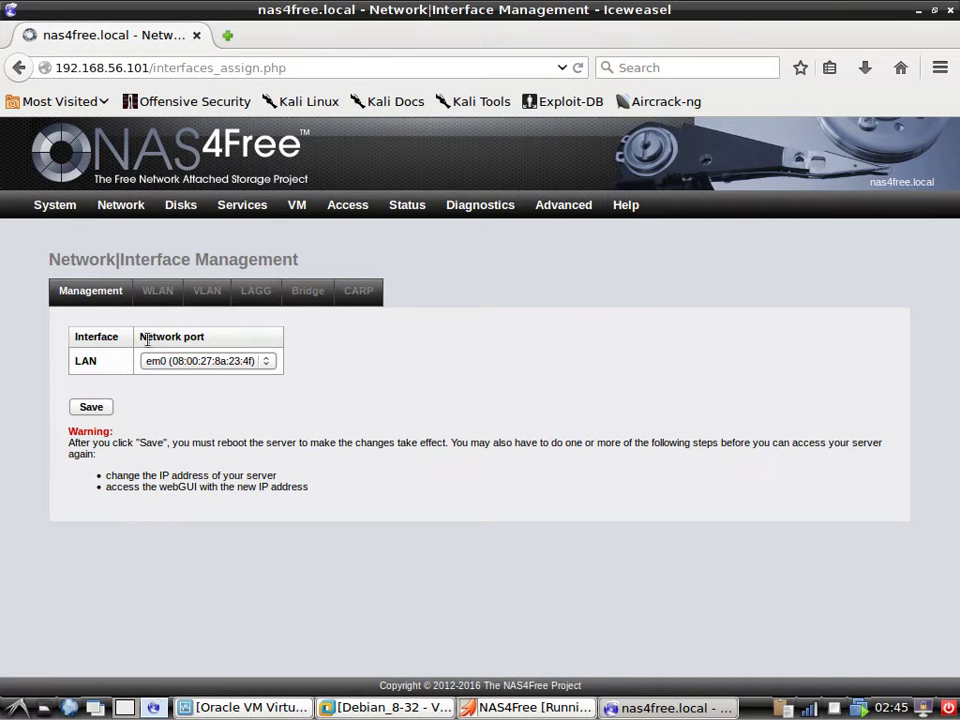
{"action": "left_click", "coordinate": [159, 293]}
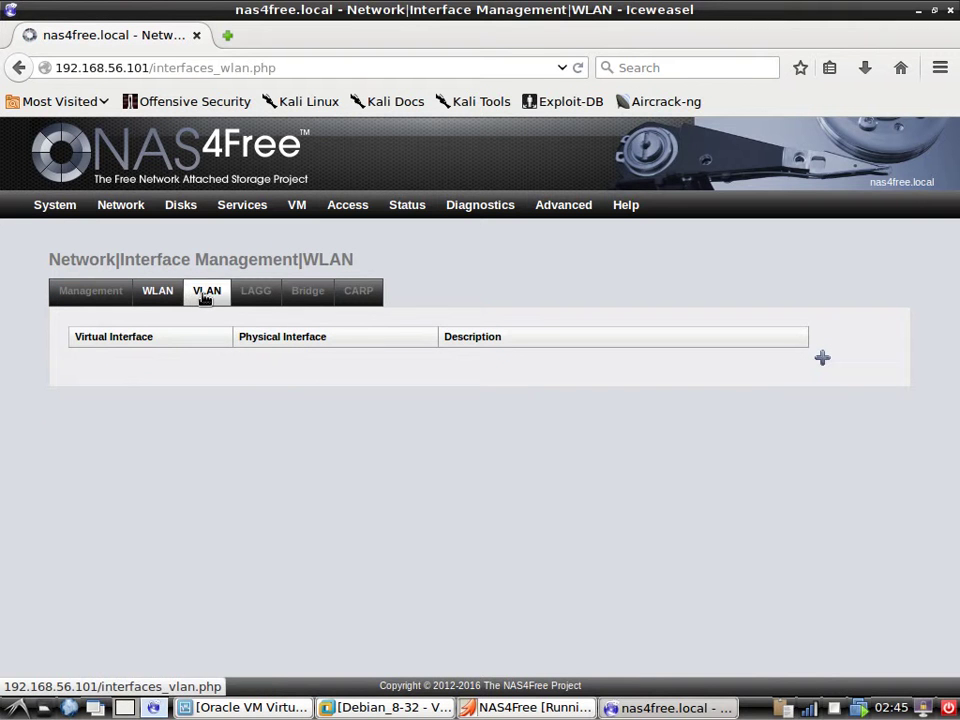
{"action": "left_click", "coordinate": [205, 293]}
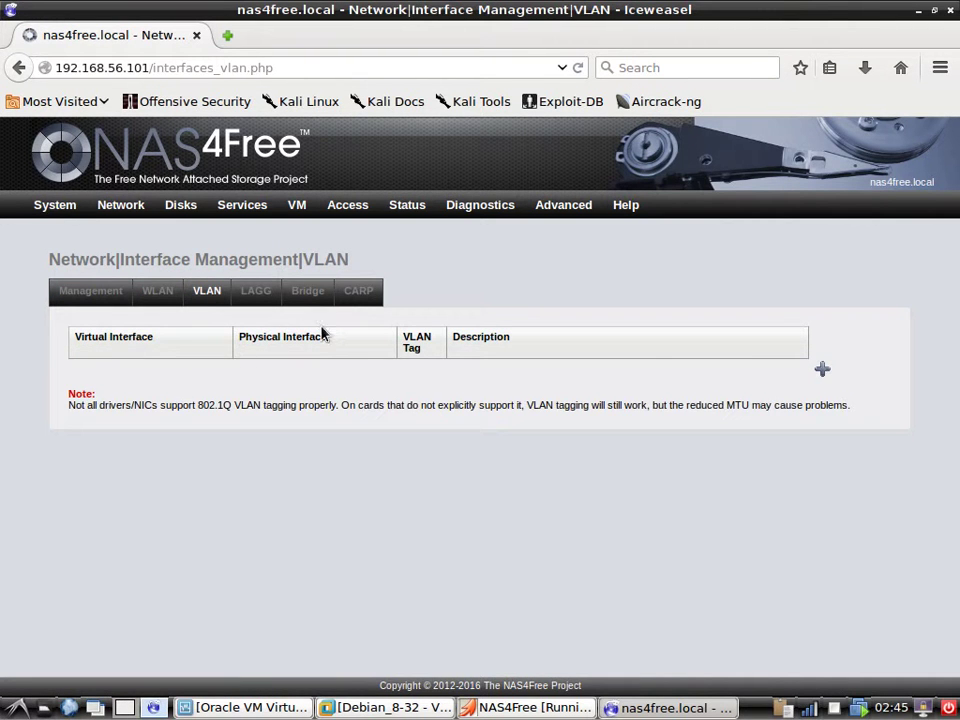
{"action": "left_click", "coordinate": [258, 296]}
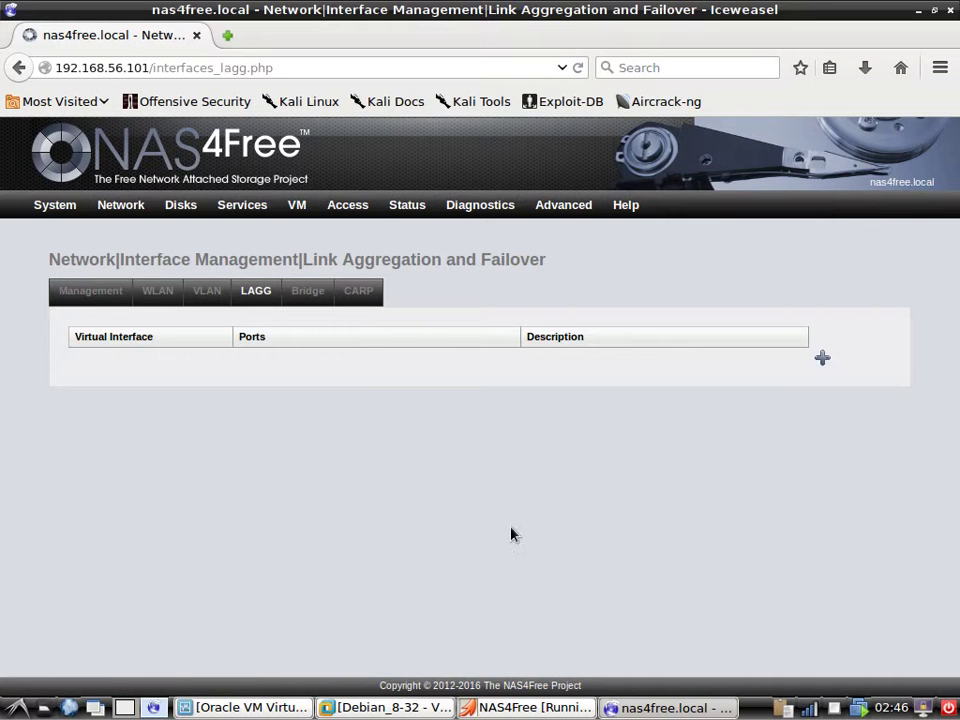
Switch to the CARP tab, which has no virtual IP addresses configured.
{"action": "left_click", "coordinate": [364, 294]}
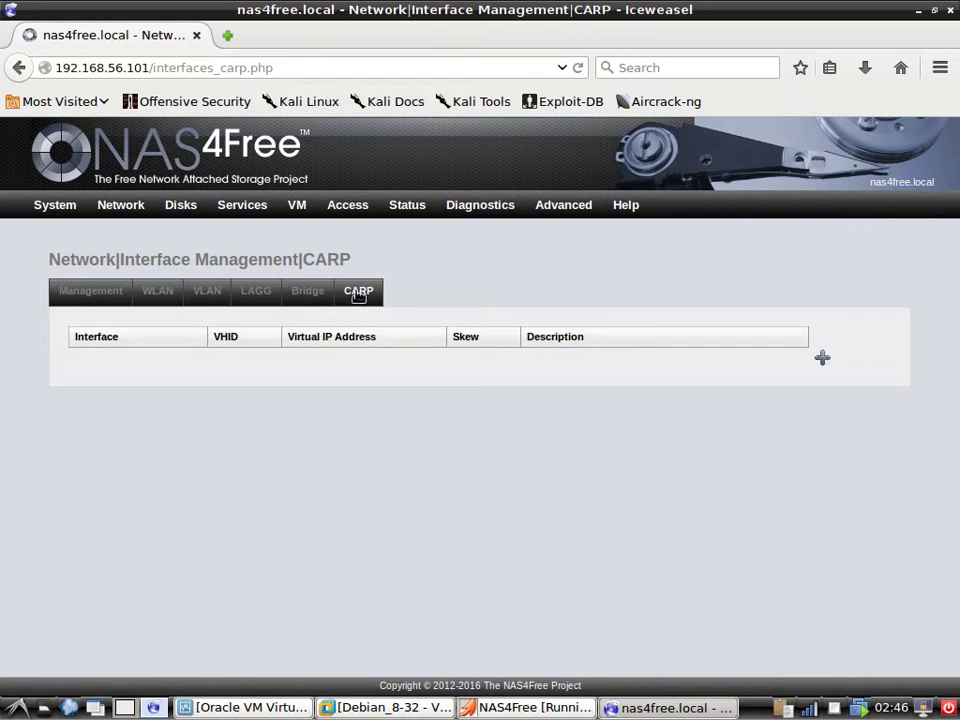
{"action": "mouse_move", "coordinate": [326, 214]}
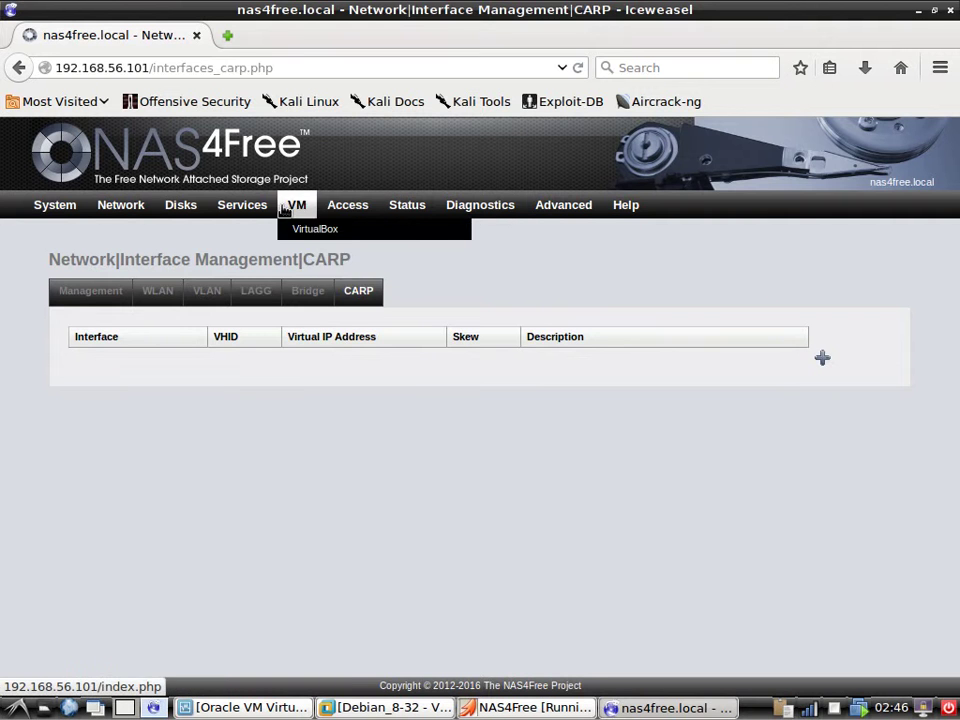
{"action": "mouse_move", "coordinate": [236, 221]}
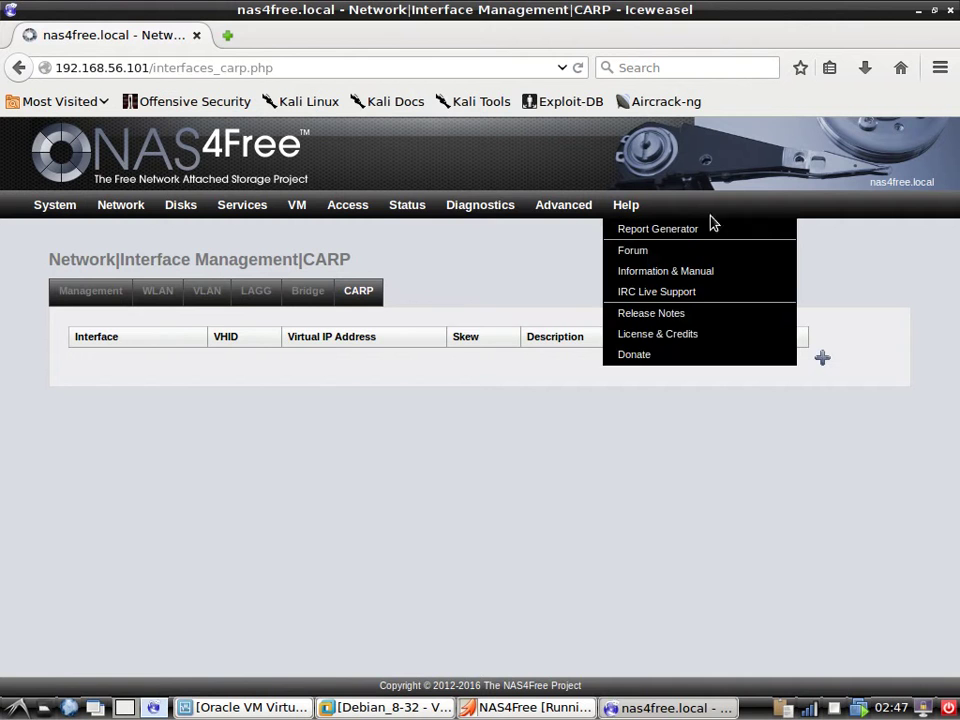
Log out of the NAS4Free WebGUI and close Iceweasel.
{"action": "mouse_move", "coordinate": [51, 210]}
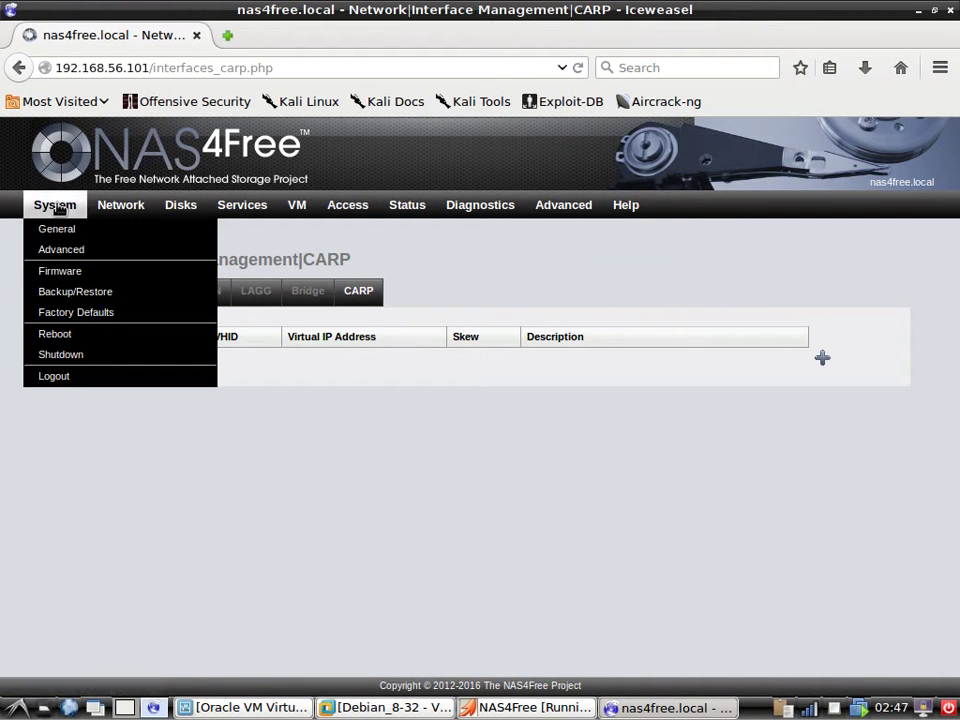
{"action": "left_click", "coordinate": [94, 375]}
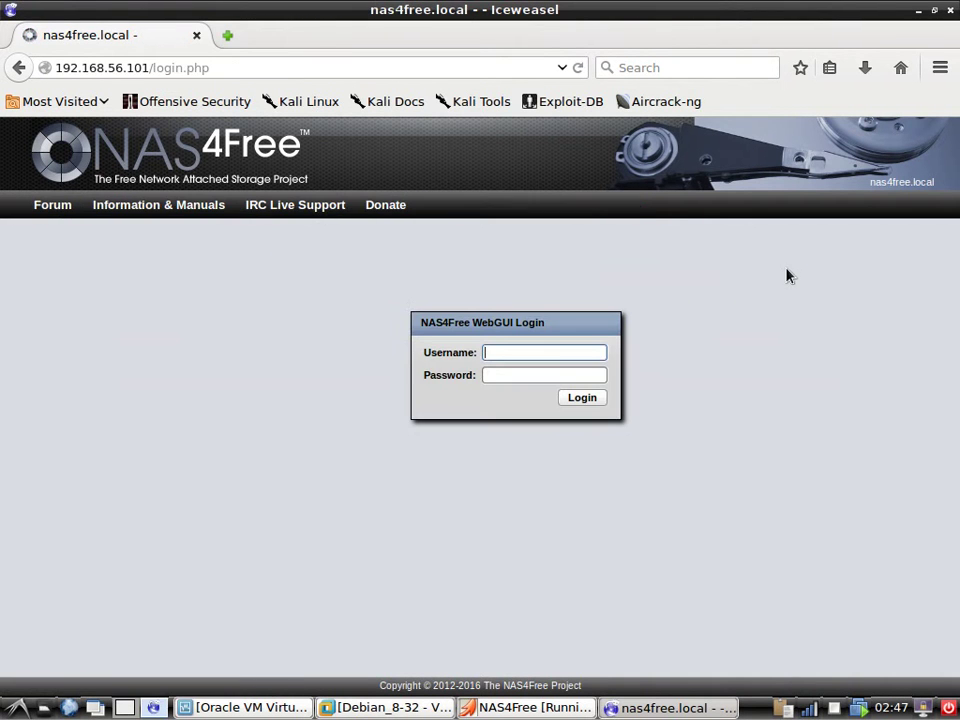
{"action": "left_click", "coordinate": [950, 10]}
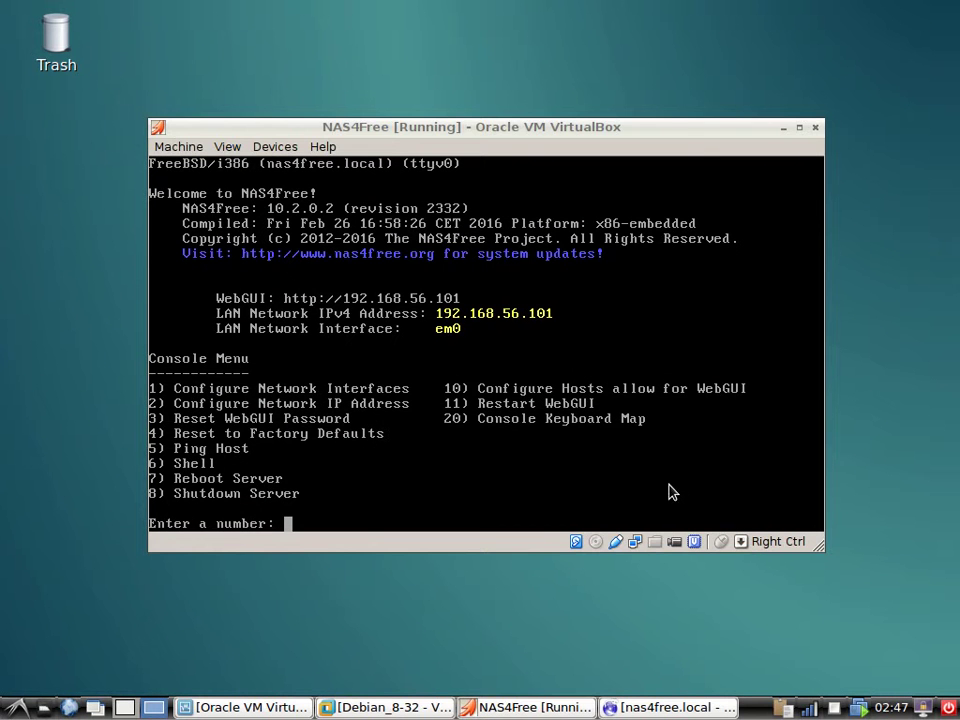
Power off the NAS4Free machine through Machine > Close, then bring back VirtualBox Manager.
{"action": "left_click", "coordinate": [399, 471]}
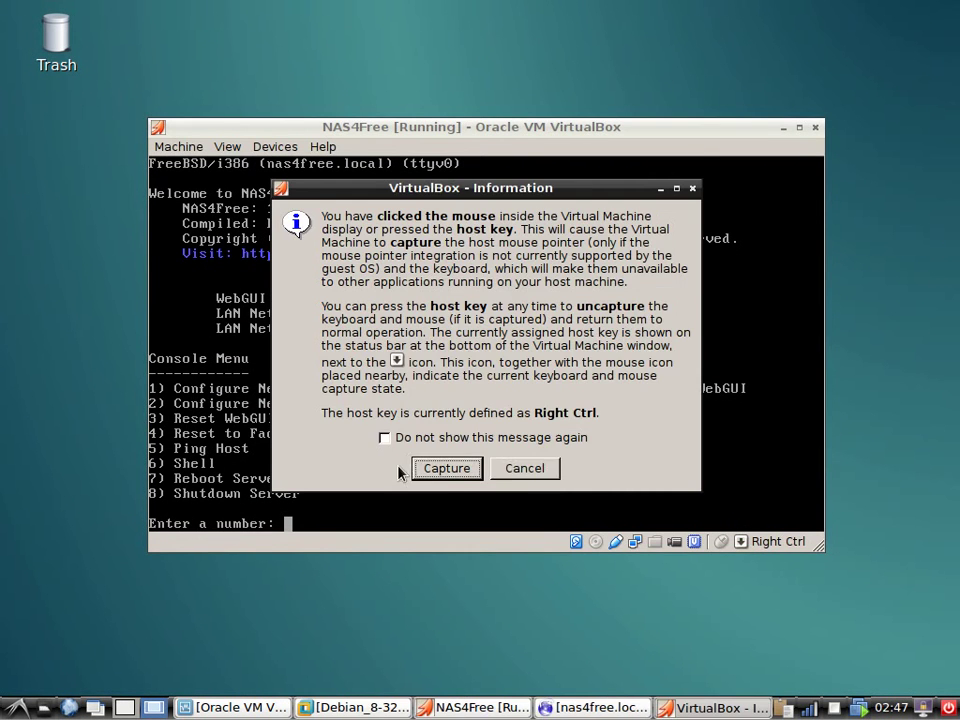
{"action": "left_click", "coordinate": [525, 468]}
{"action": "left_click", "coordinate": [188, 148]}
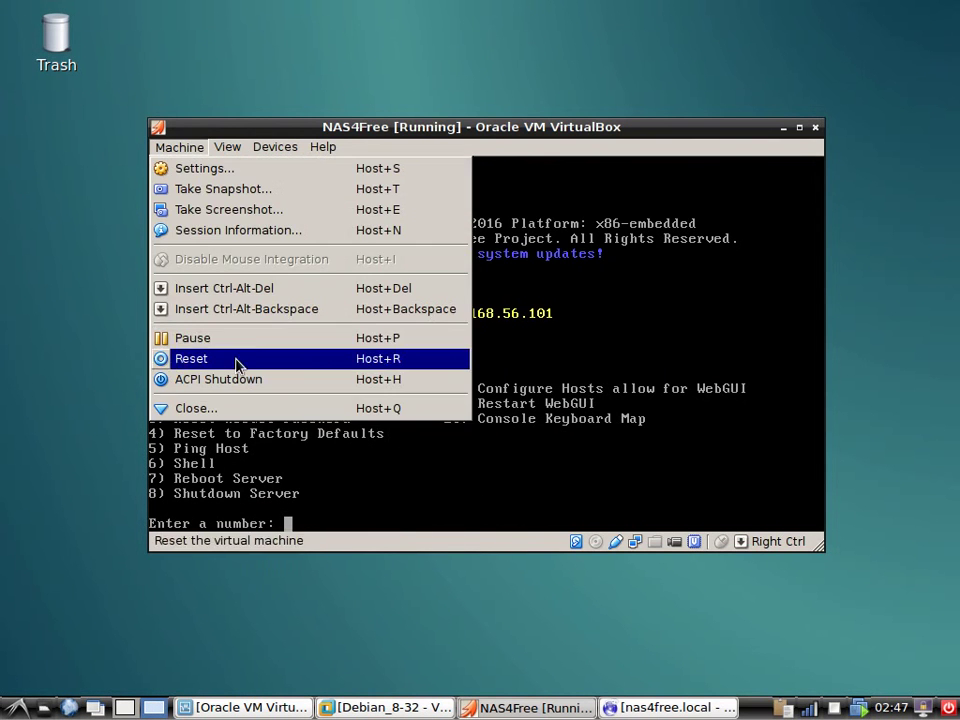
{"action": "left_click", "coordinate": [252, 409]}
{"action": "left_click", "coordinate": [422, 398]}
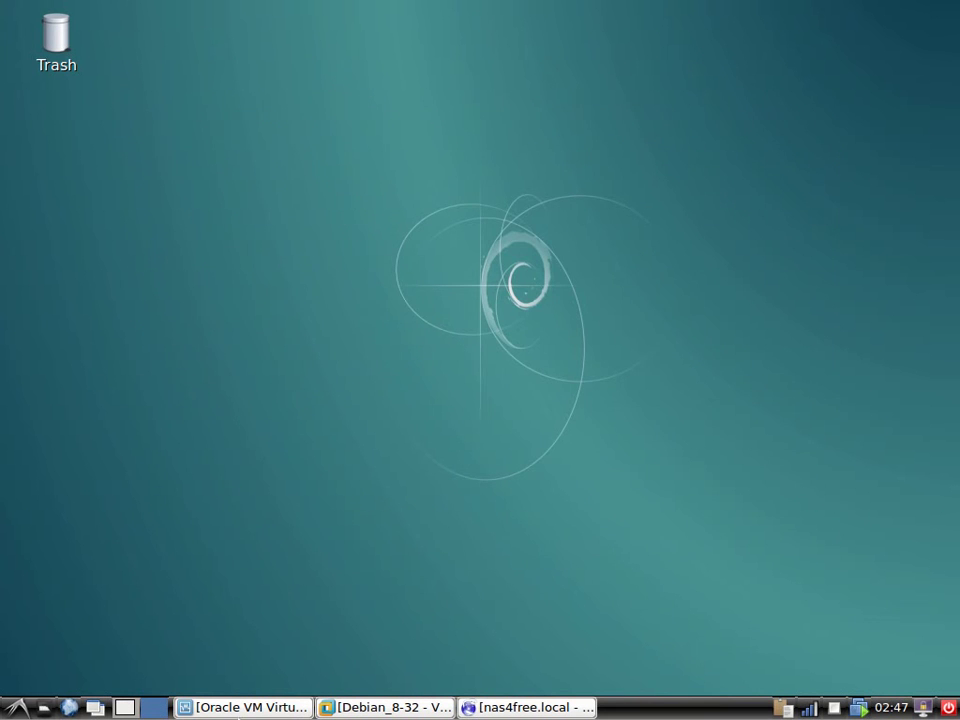
{"action": "left_click", "coordinate": [245, 710]}
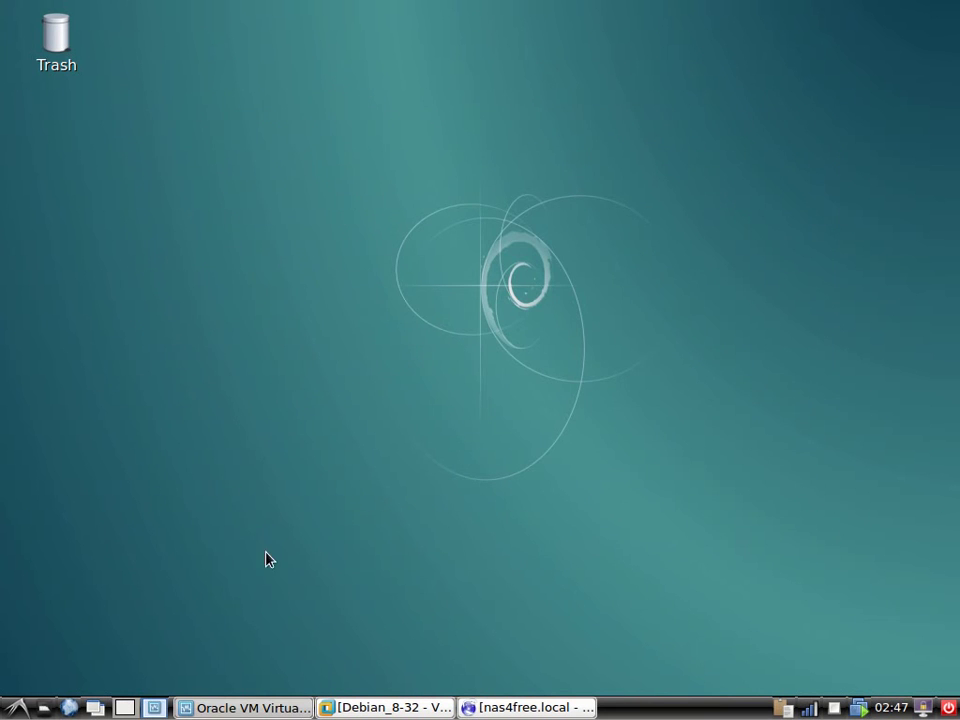
Start a new machine named Nas444Free with type BSD and version FreeBSD (32-bit).
{"action": "left_click", "coordinate": [114, 150]}
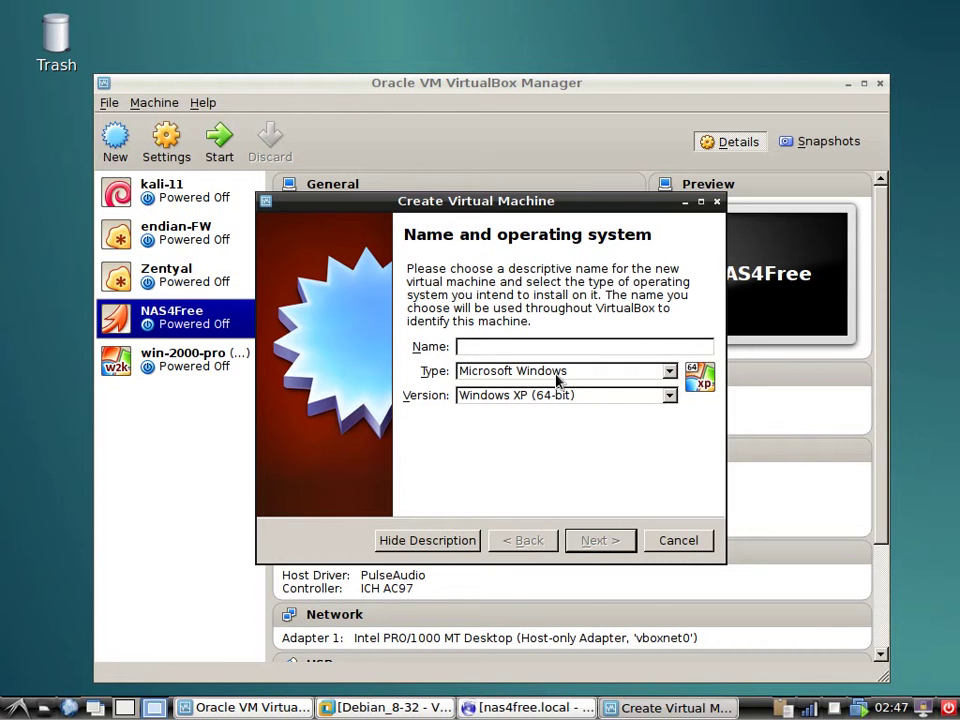
{"action": "type", "text": "N"}
{"action": "type", "text": "as"}
{"action": "type", "text": "$$"}
{"action": "key", "text": "BackSpace"}
{"action": "key", "text": "BackSpace"}
{"action": "type", "text": "444"}
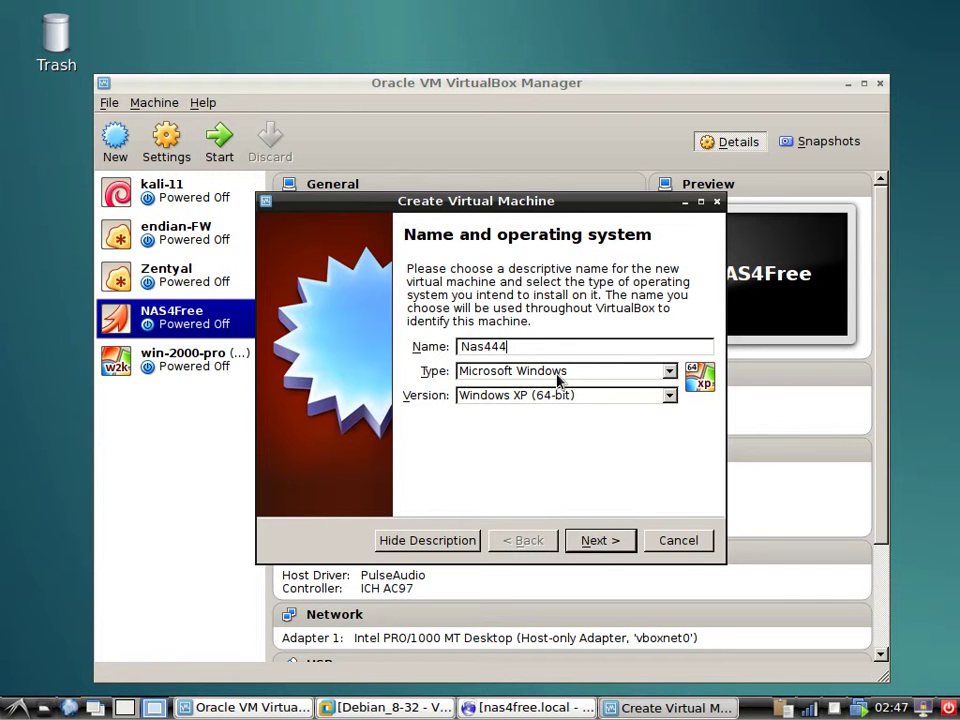
{"action": "type", "text": "Freww"}
{"action": "key", "text": "BackSpace"}
{"action": "key", "text": "BackSpace"}
{"action": "type", "text": "e"}
{"action": "left_click", "coordinate": [598, 373]}
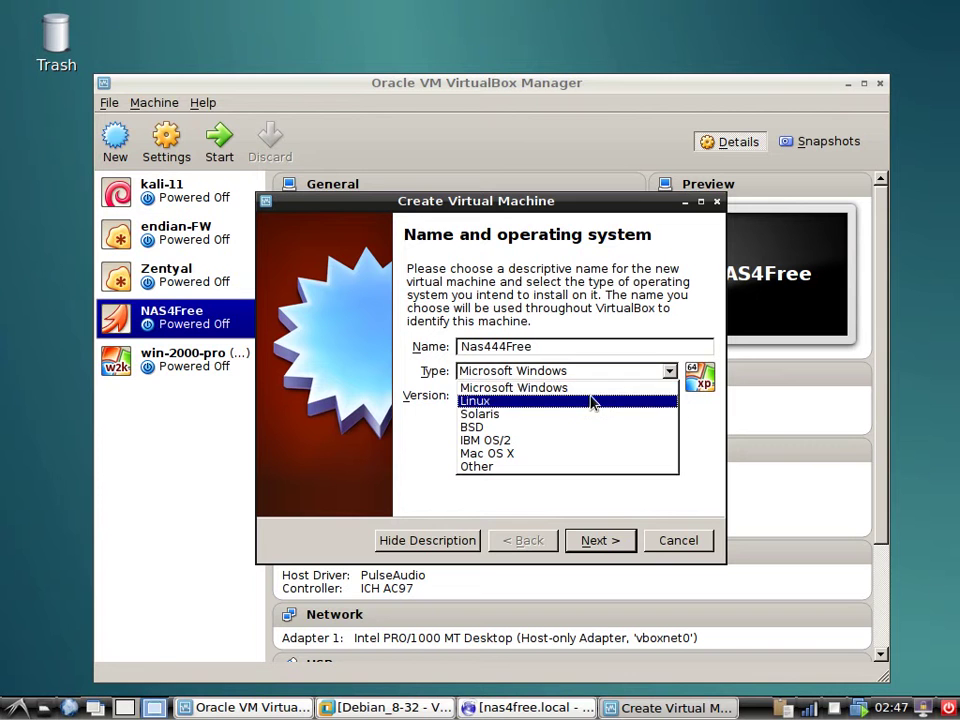
{"action": "left_click", "coordinate": [591, 427]}
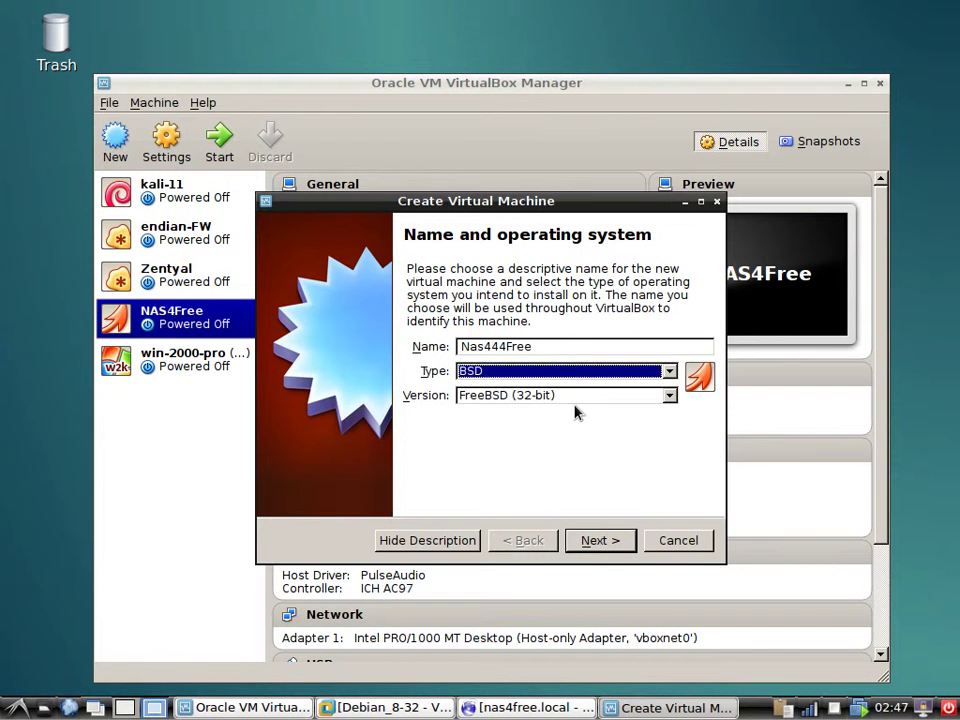
{"action": "left_click", "coordinate": [575, 400]}
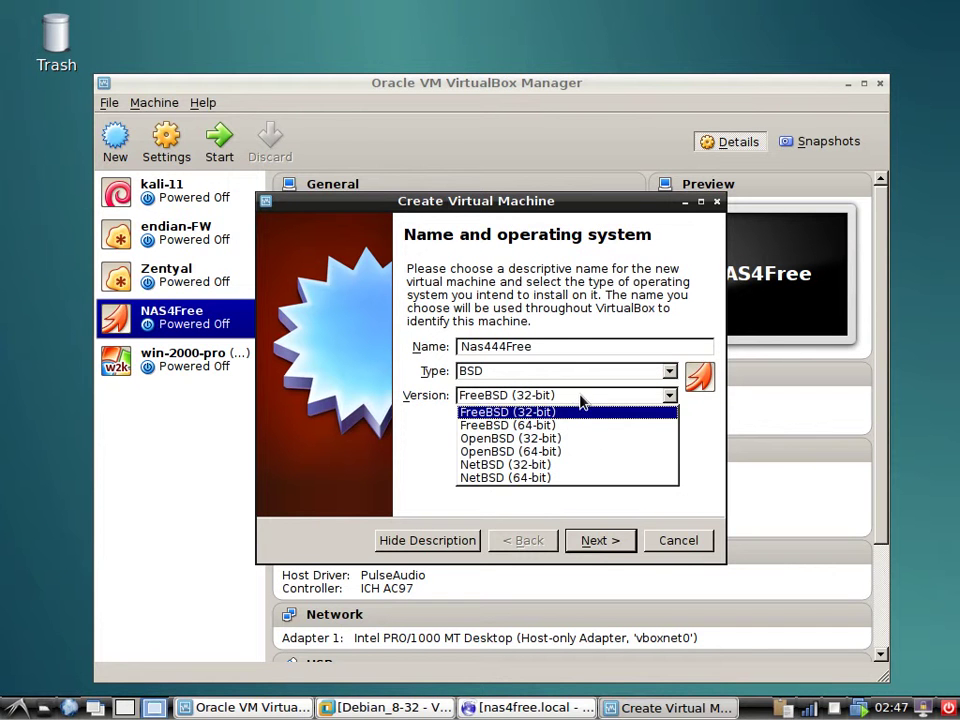
{"action": "left_click", "coordinate": [581, 401]}
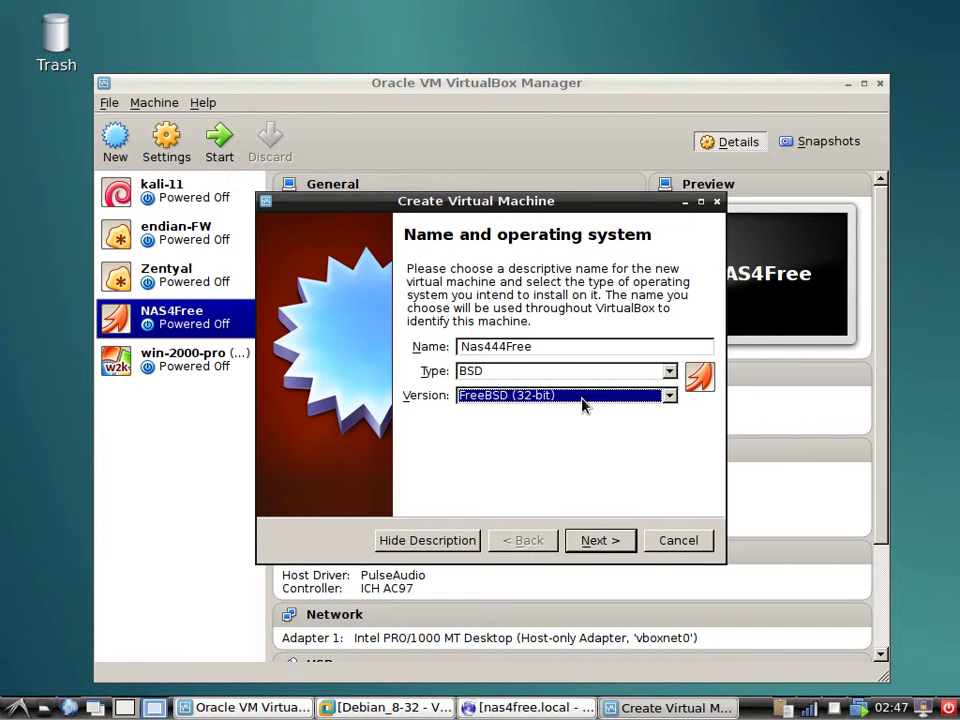
Set the machine's memory to 2048 MB and continue to the hard drive step.
{"action": "left_click", "coordinate": [604, 540]}
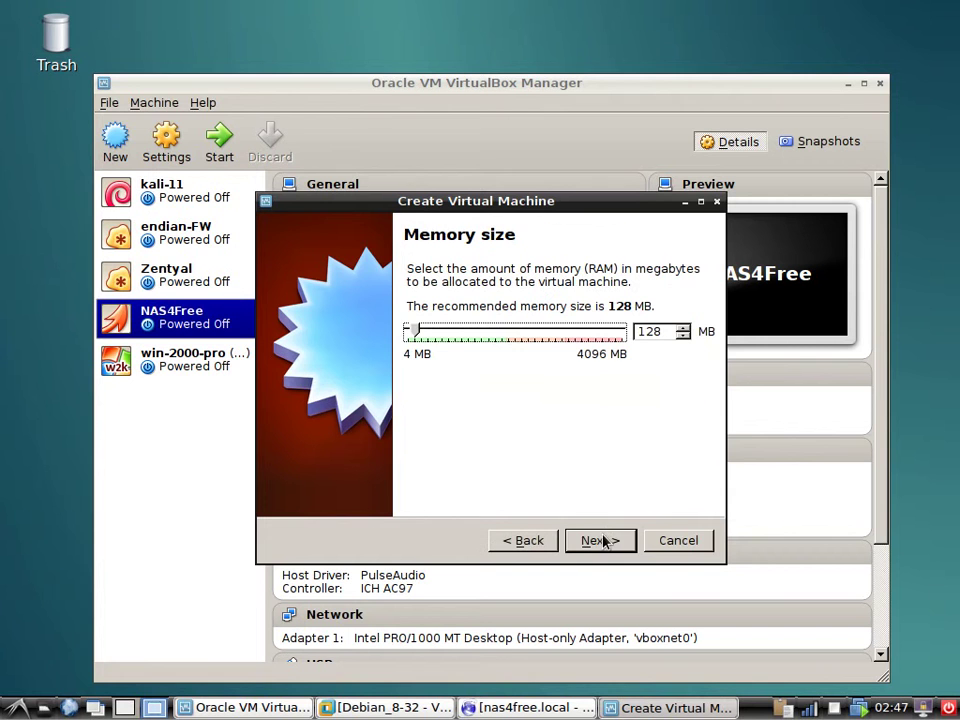
{"action": "double_click", "coordinate": [652, 331]}
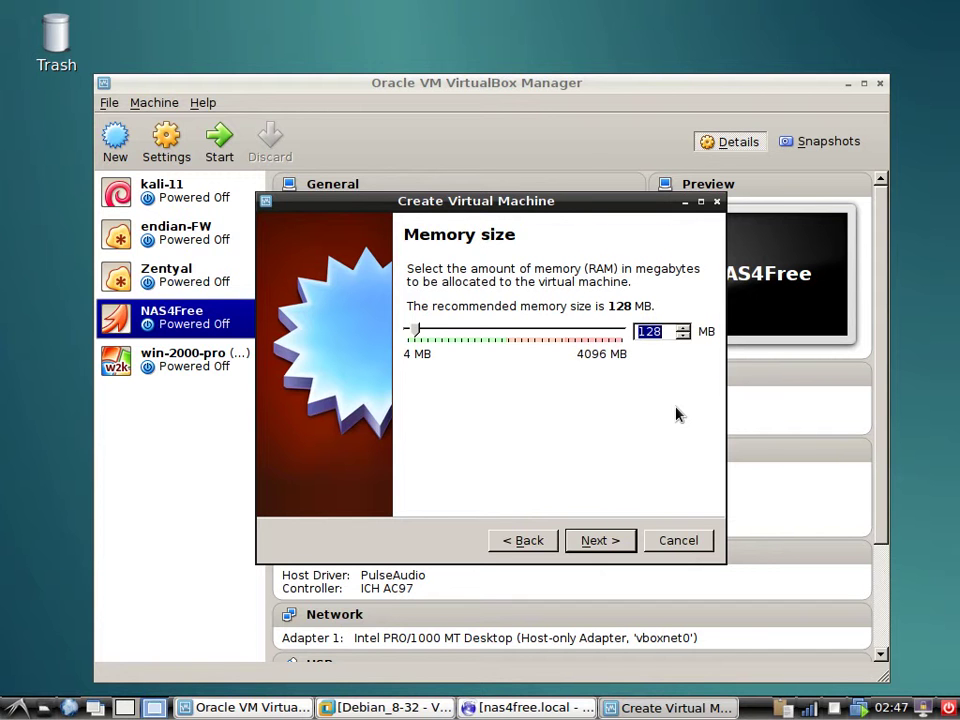
{"action": "type", "text": "2048"}
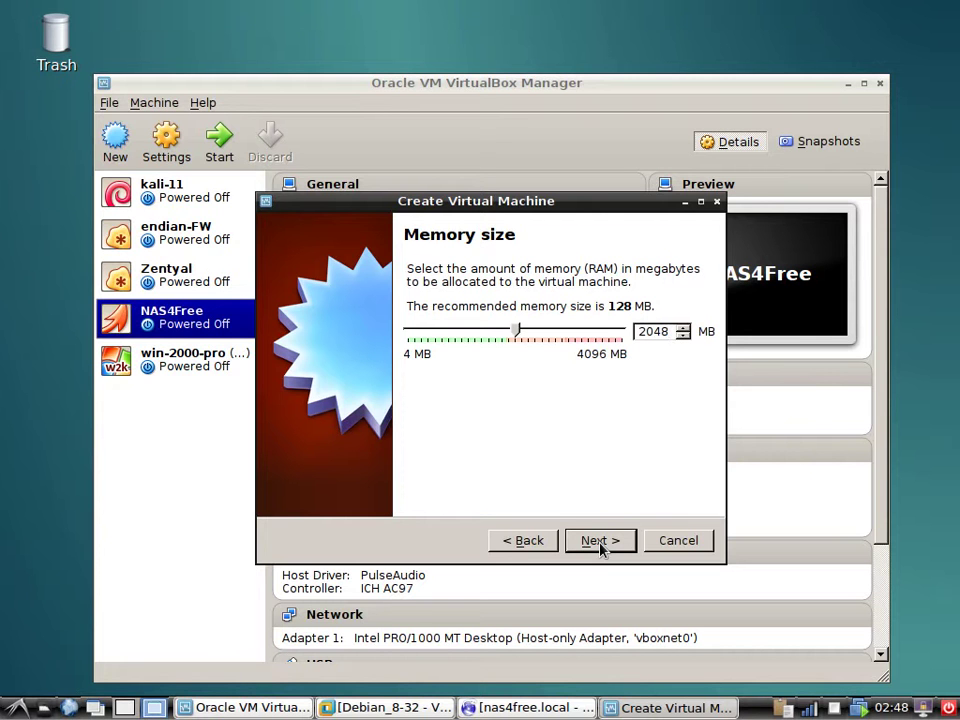
{"action": "left_click", "coordinate": [601, 548]}
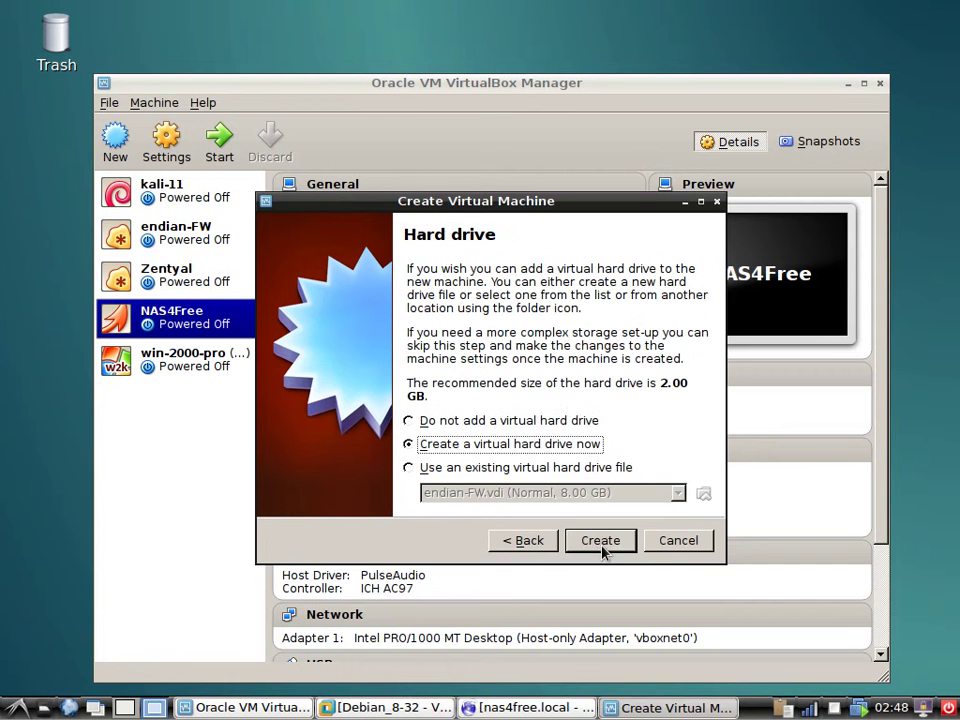
Create a dynamically allocated VDI disk sized 4.00 GB and finish creating Nas444Free.
{"action": "left_click", "coordinate": [594, 548]}
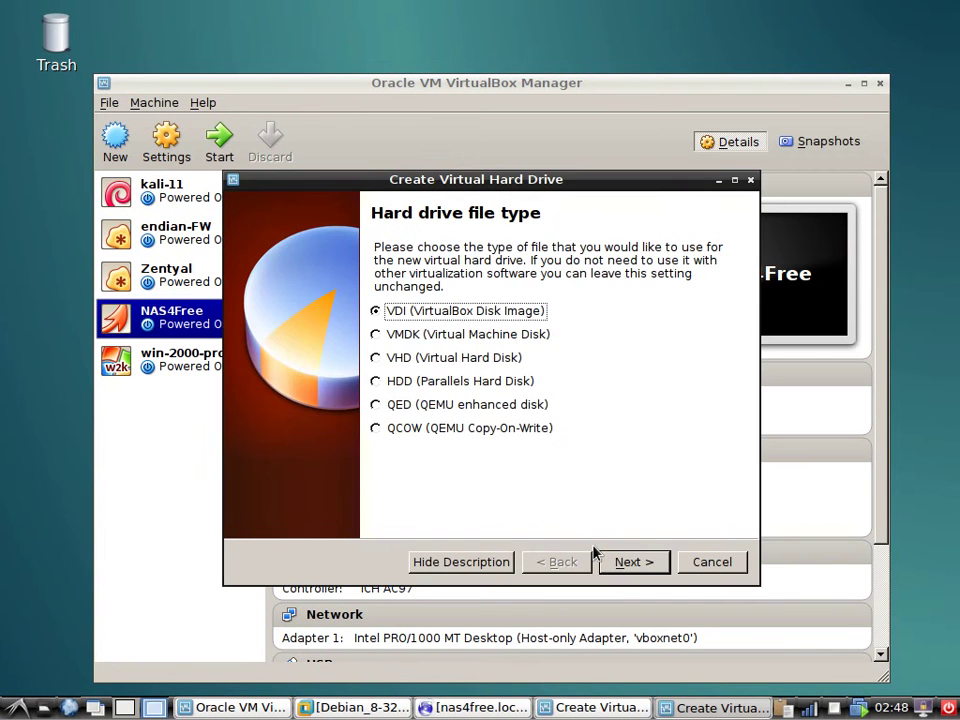
{"action": "left_click", "coordinate": [623, 563]}
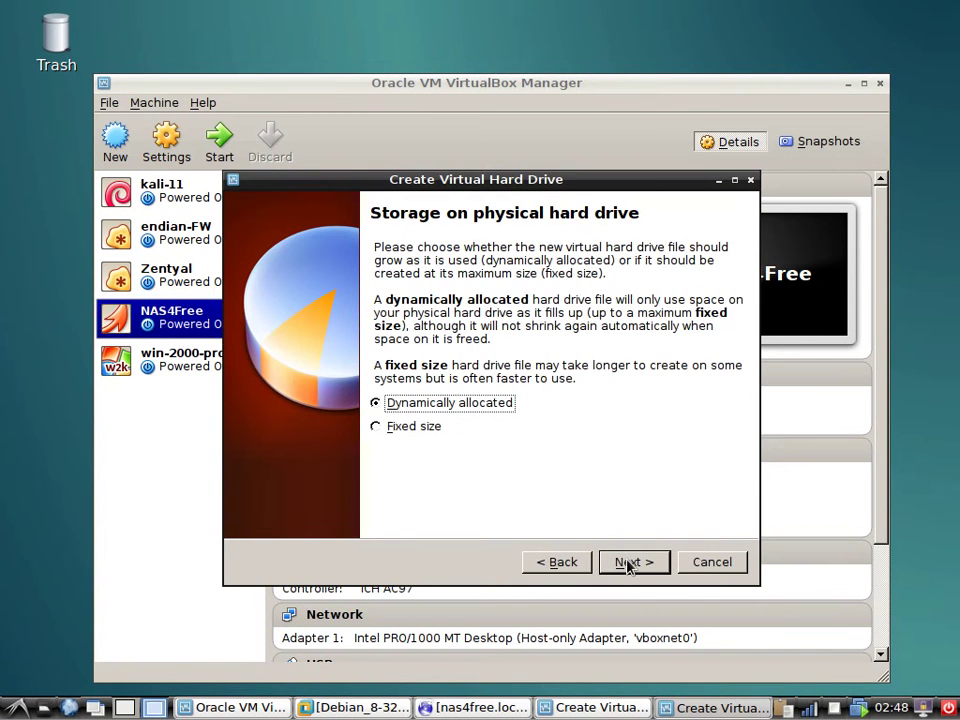
{"action": "left_click", "coordinate": [628, 564]}
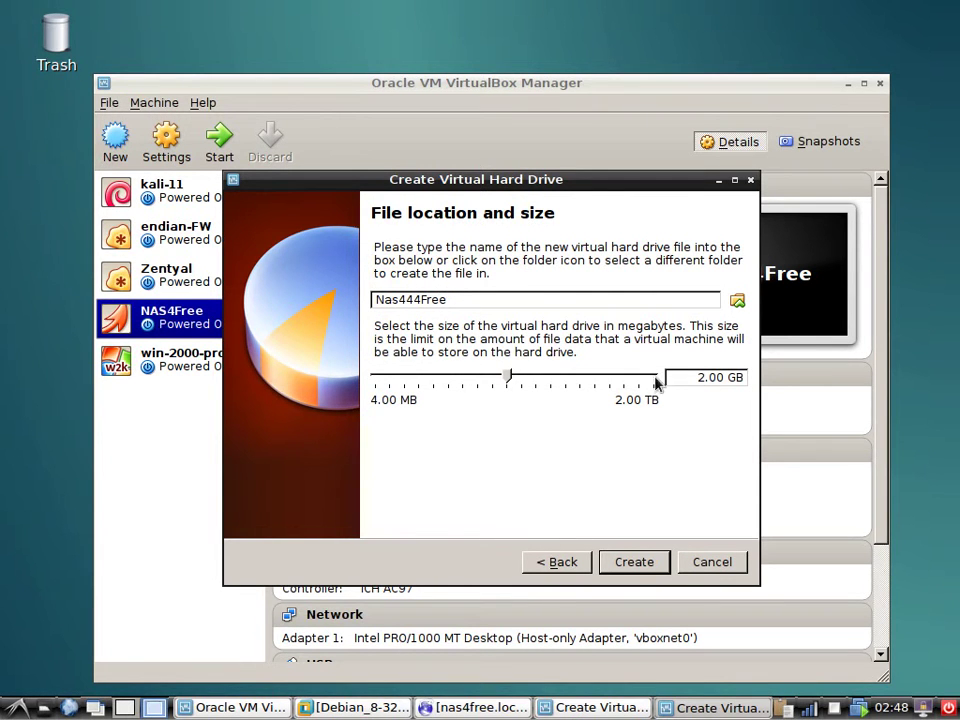
{"action": "left_click_drag", "start_coordinate": [697, 378], "coordinate": [708, 378]}
{"action": "type", "text": "2"}
{"action": "left_click_drag", "start_coordinate": [706, 381], "coordinate": [698, 378]}
{"action": "left_click", "coordinate": [633, 565]}
{"action": "left_click_drag", "start_coordinate": [703, 380], "coordinate": [699, 412]}
{"action": "type", "text": "4"}
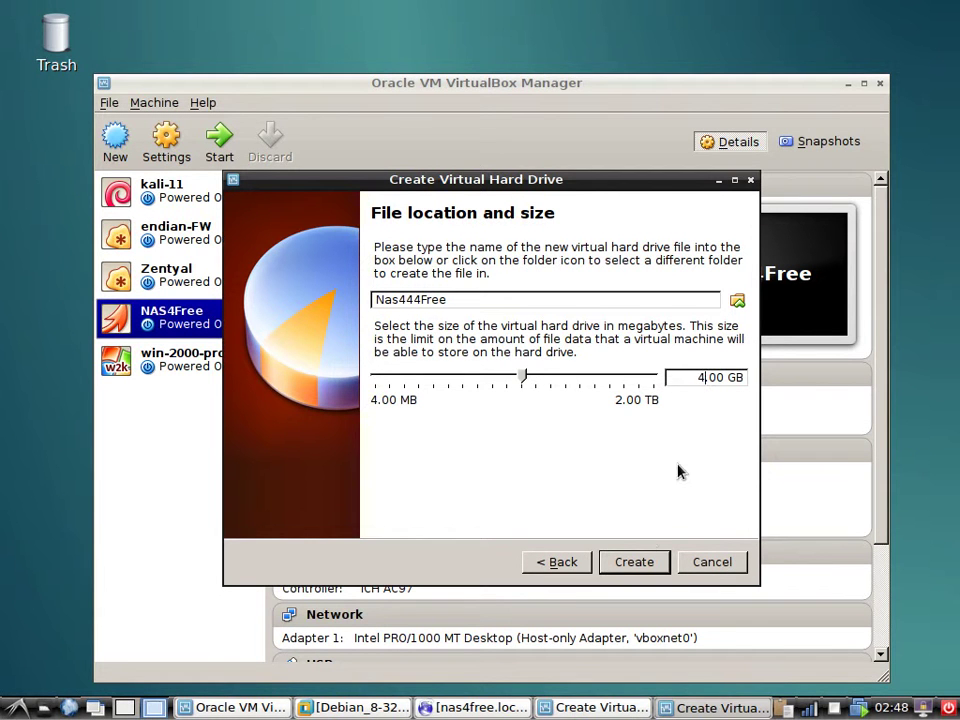
{"action": "left_click", "coordinate": [636, 562]}
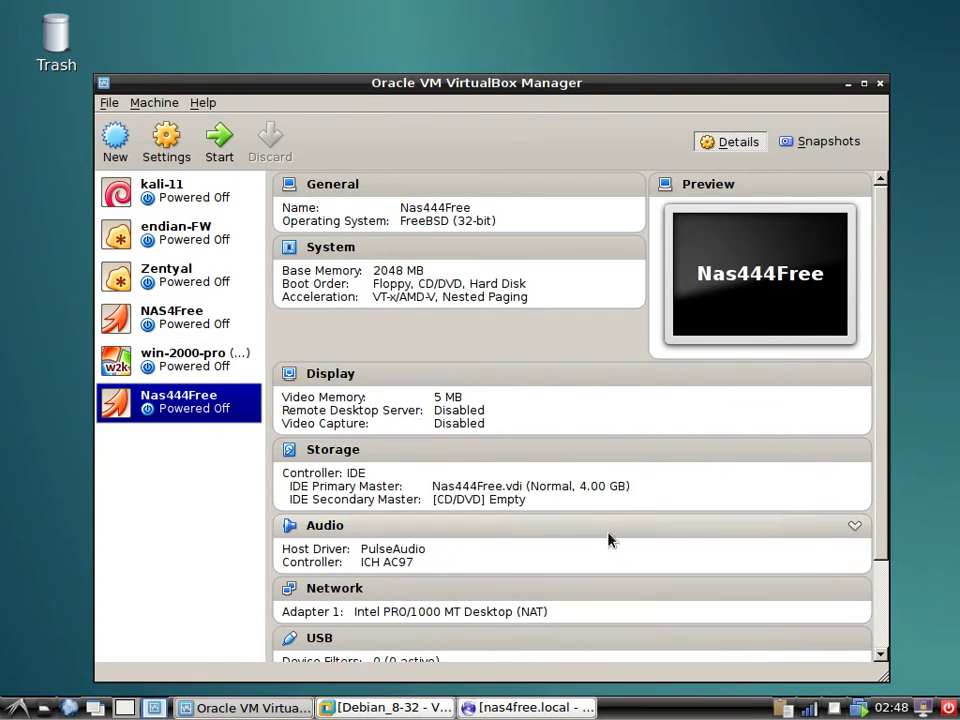
Open Nas444Free's settings, leave network adapters 2 and 3 disabled, and view Storage.
{"action": "right_click", "coordinate": [205, 405]}
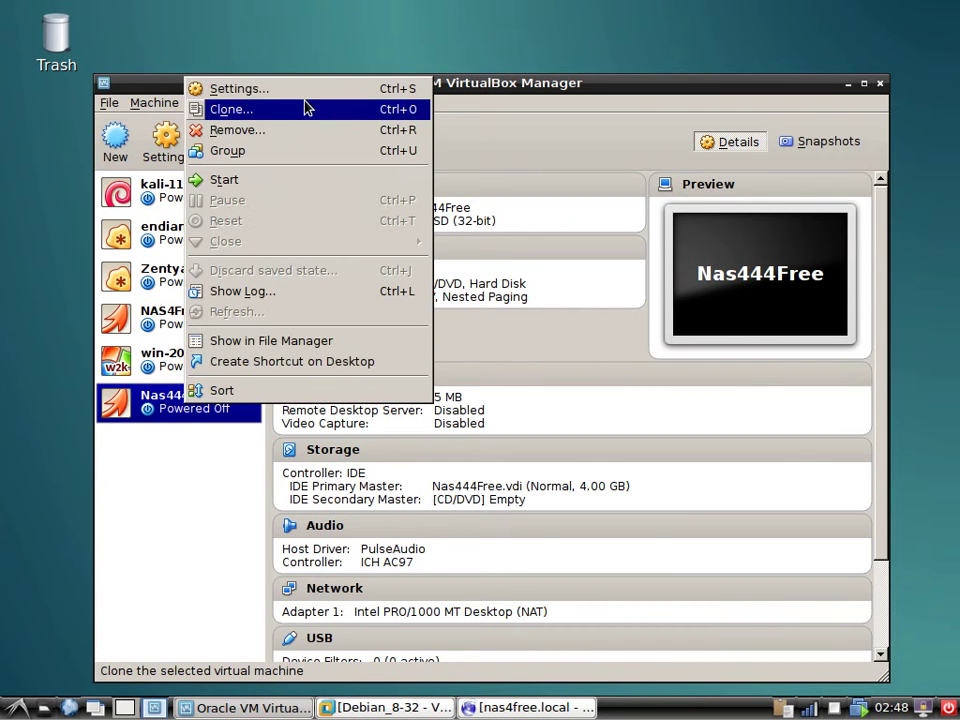
{"action": "left_click", "coordinate": [305, 93]}
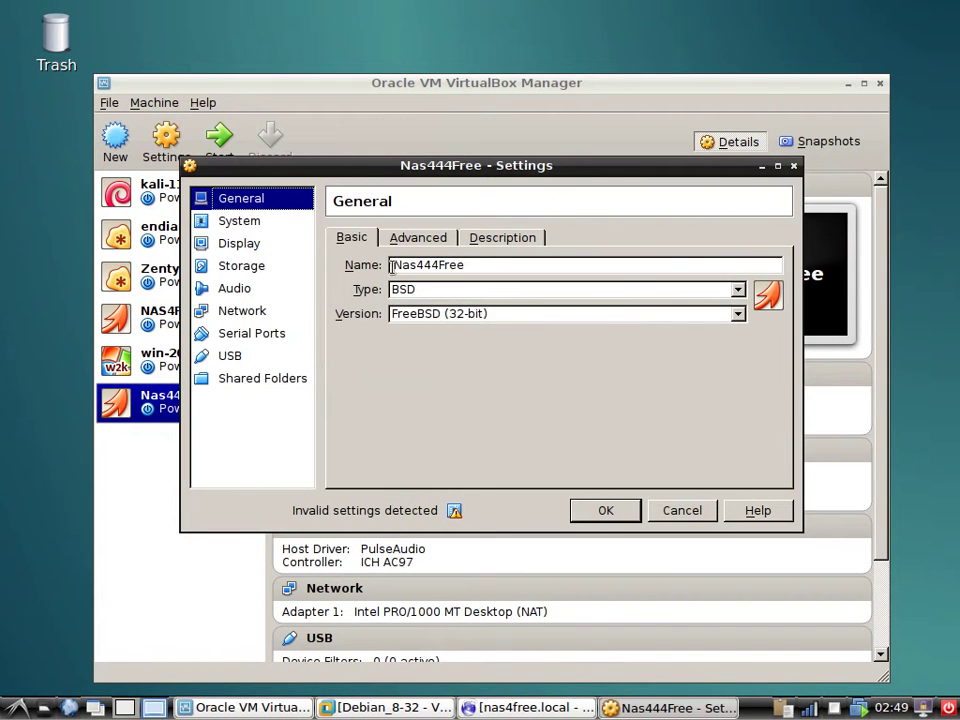
{"action": "left_click", "coordinate": [228, 311]}
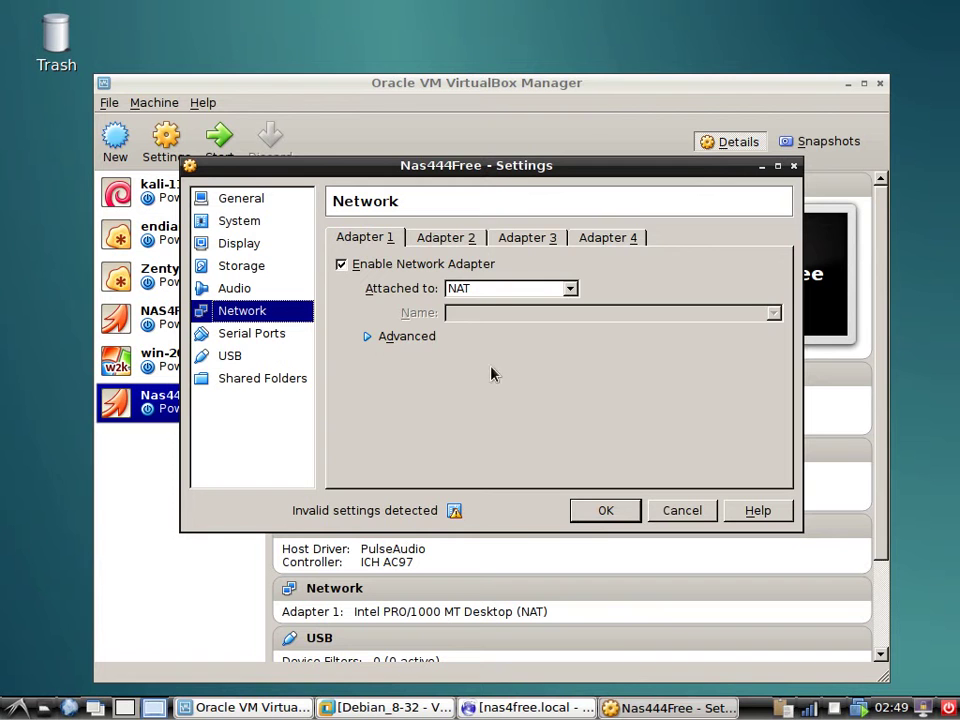
{"action": "left_click", "coordinate": [448, 240]}
{"action": "left_click", "coordinate": [341, 264]}
{"action": "left_click", "coordinate": [341, 265]}
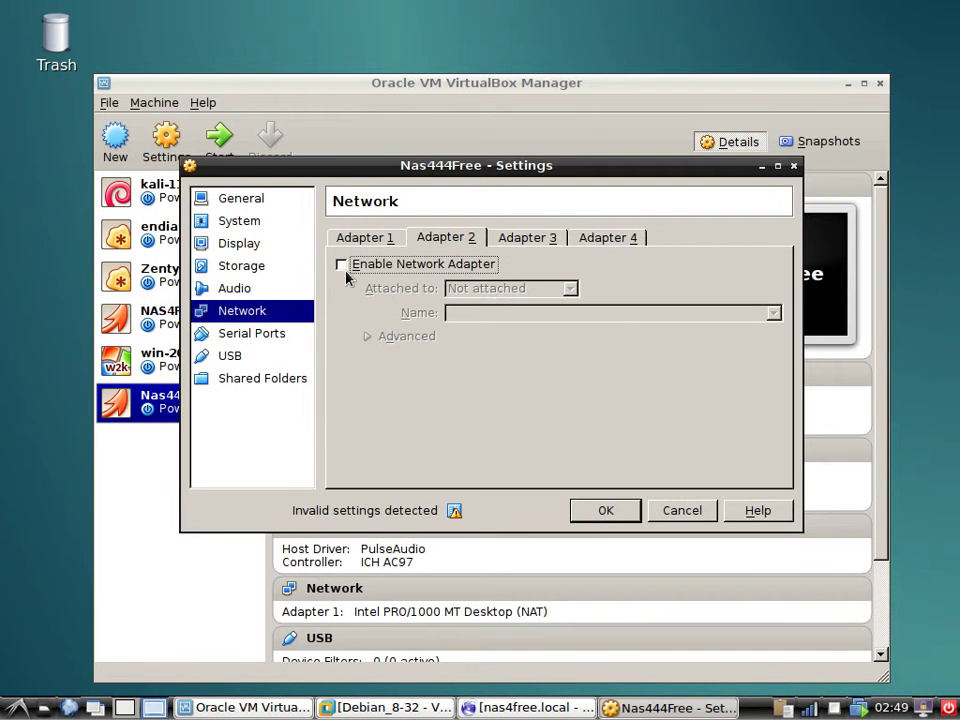
{"action": "left_click", "coordinate": [512, 240]}
{"action": "left_click", "coordinate": [363, 264]}
{"action": "left_click", "coordinate": [363, 264]}
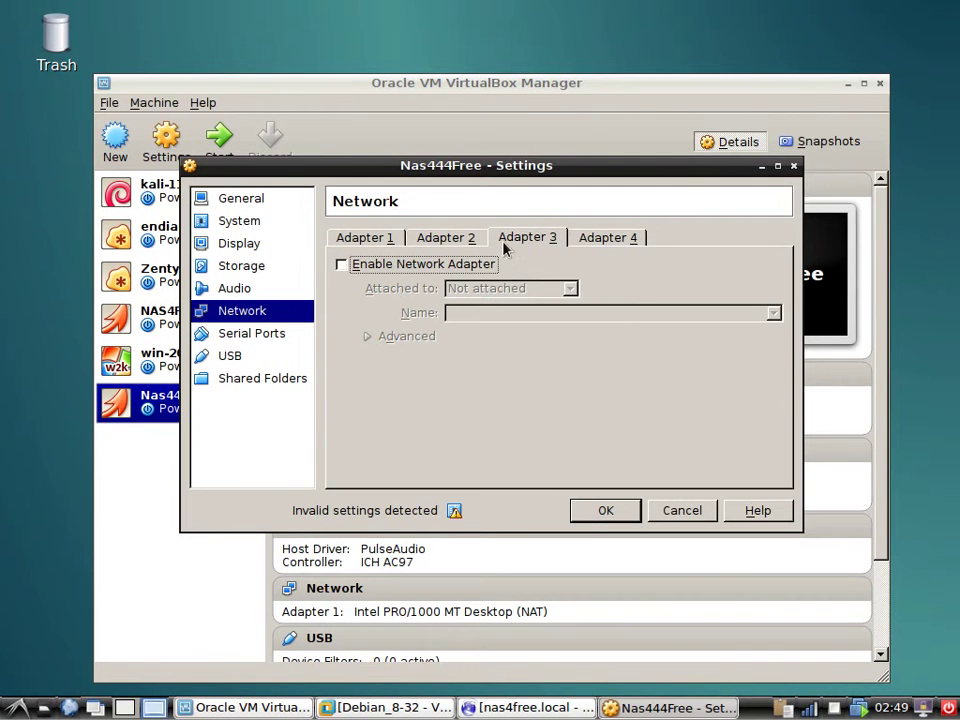
{"action": "left_click", "coordinate": [385, 240]}
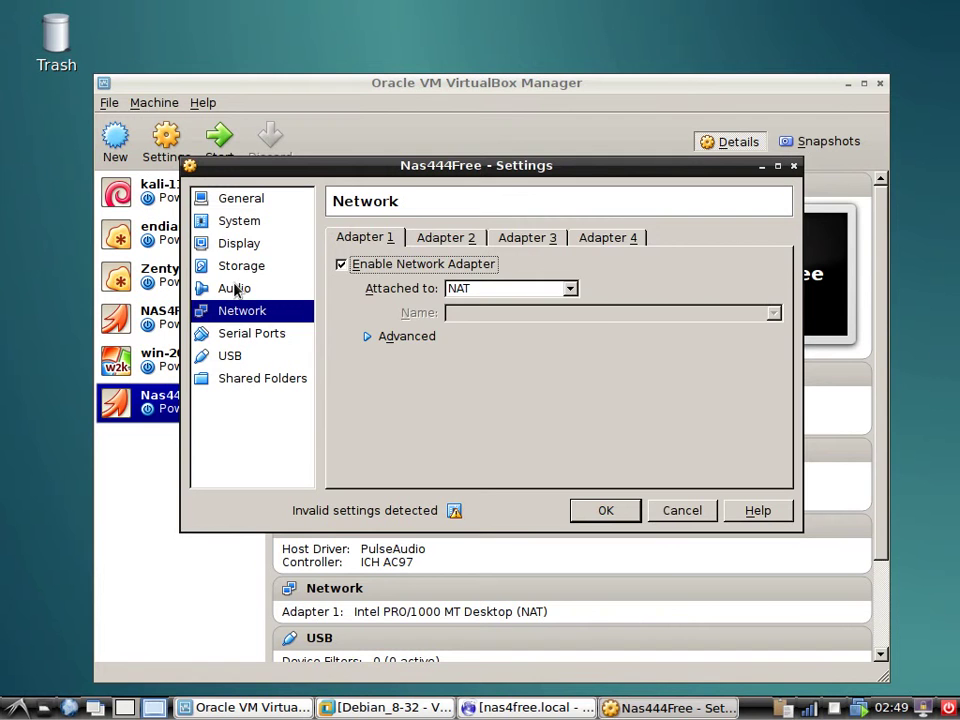
{"action": "left_click", "coordinate": [240, 267]}
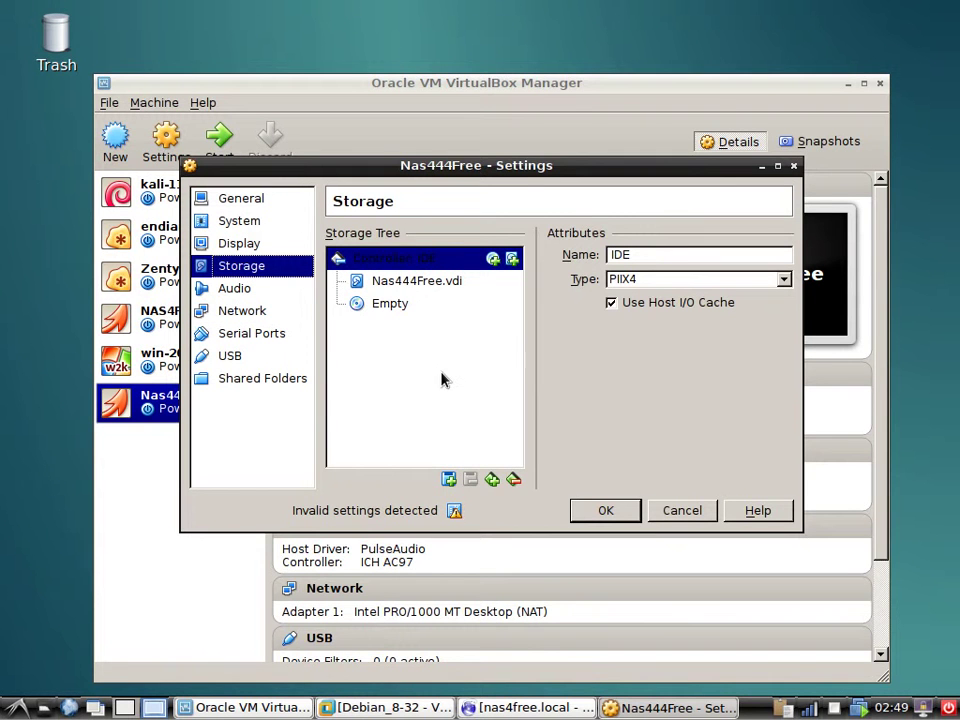
Add a new 2.00 GB dynamically allocated disk, NewVirtualDisk1, to the IDE controller.
{"action": "left_click", "coordinate": [513, 260]}
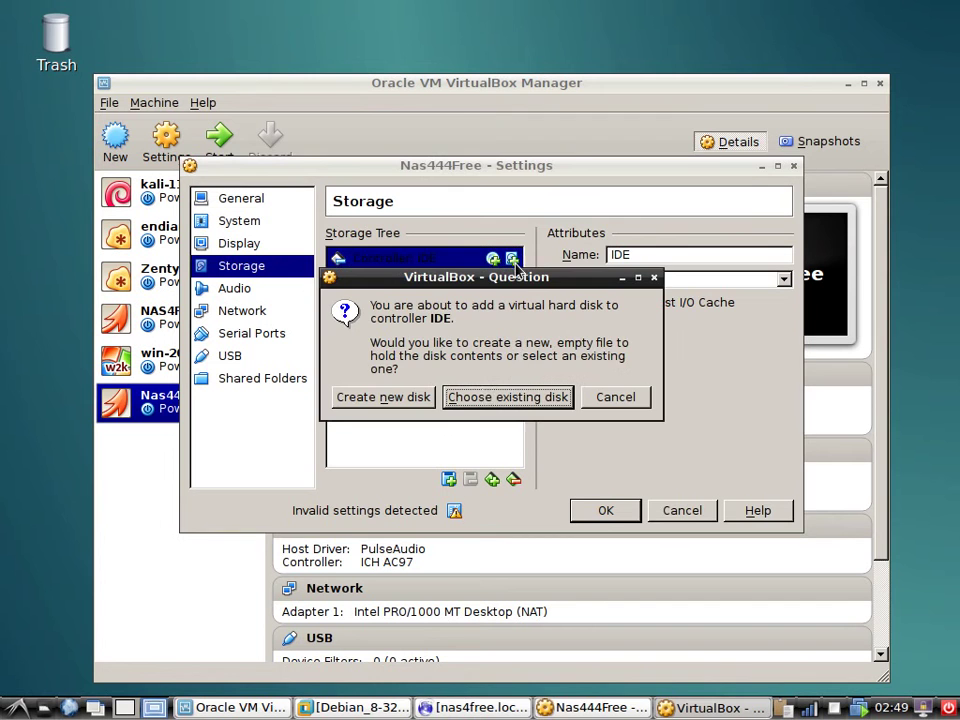
{"action": "left_click", "coordinate": [413, 397]}
{"action": "left_click", "coordinate": [634, 529]}
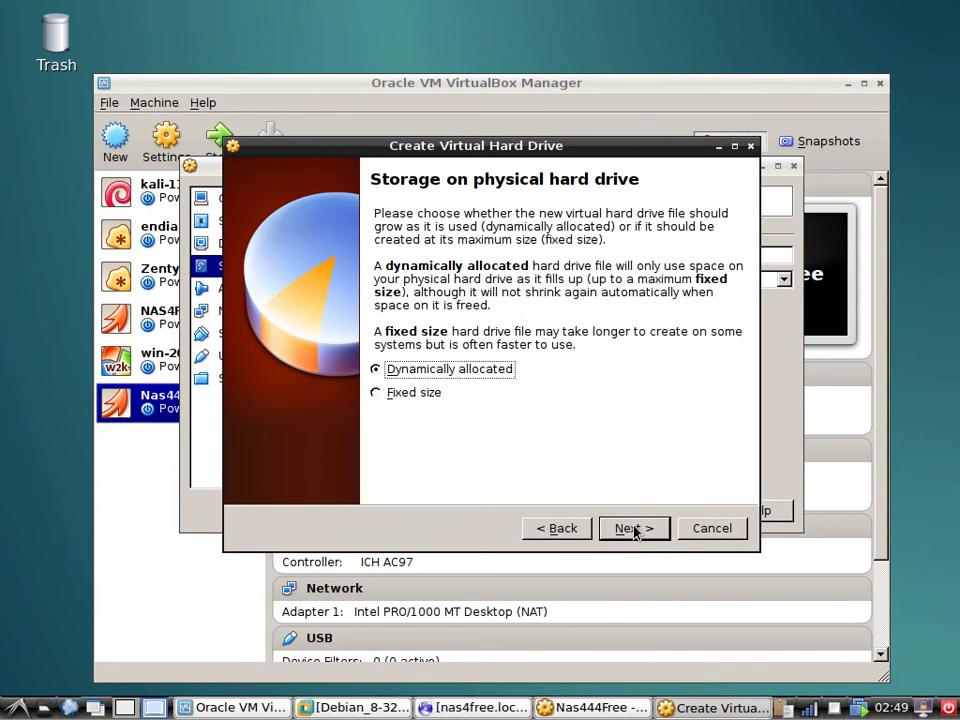
{"action": "left_click", "coordinate": [634, 529]}
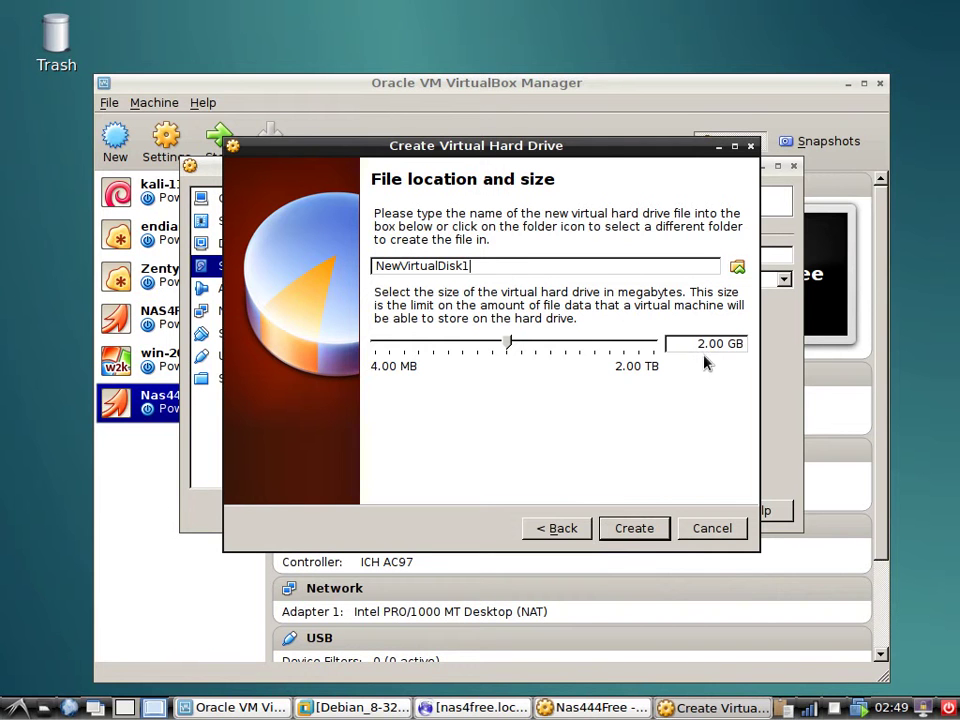
{"action": "left_click", "coordinate": [639, 531]}
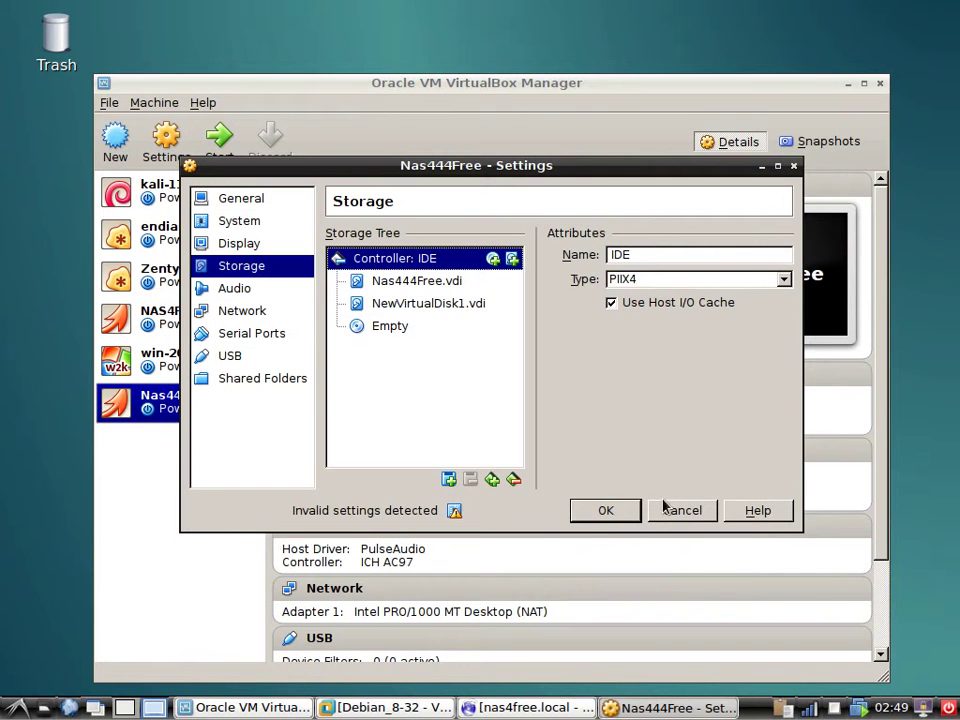
Add a second 2.00 GB disk, renaming it NewVirtualDisk2 after the 'already exists' error.
{"action": "left_click", "coordinate": [512, 258]}
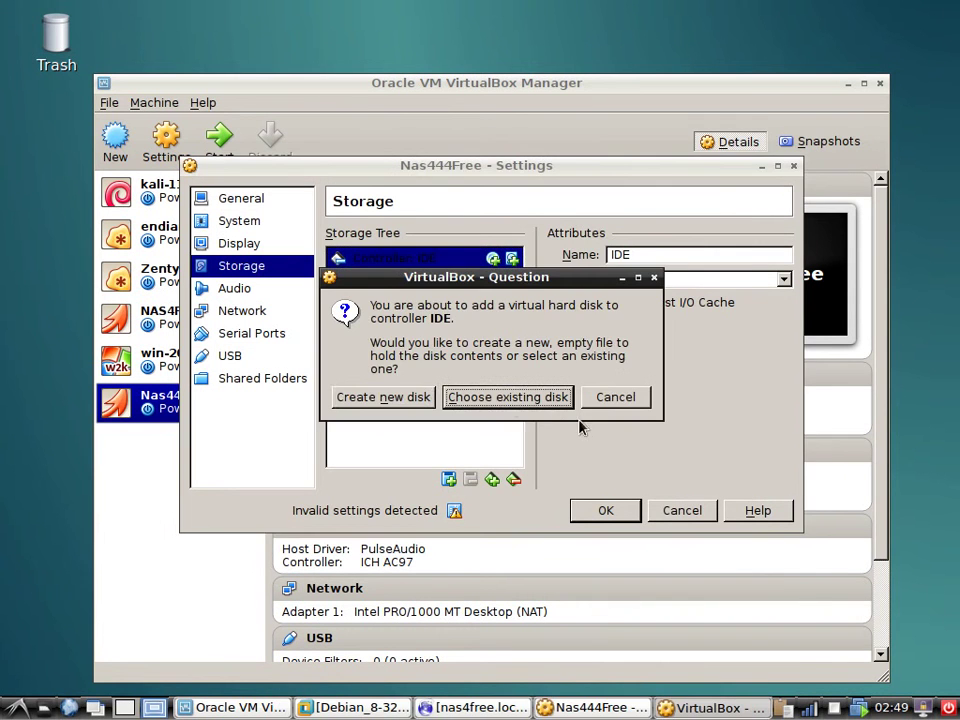
{"action": "left_click", "coordinate": [405, 397]}
{"action": "left_click", "coordinate": [628, 527]}
{"action": "left_click", "coordinate": [632, 527]}
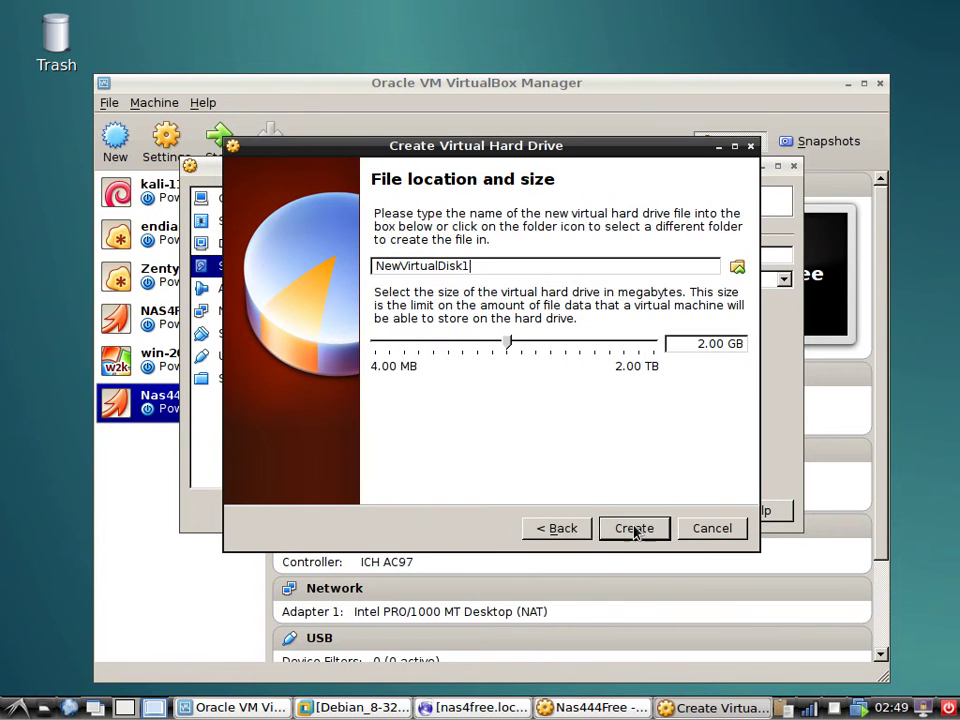
{"action": "left_click", "coordinate": [628, 526]}
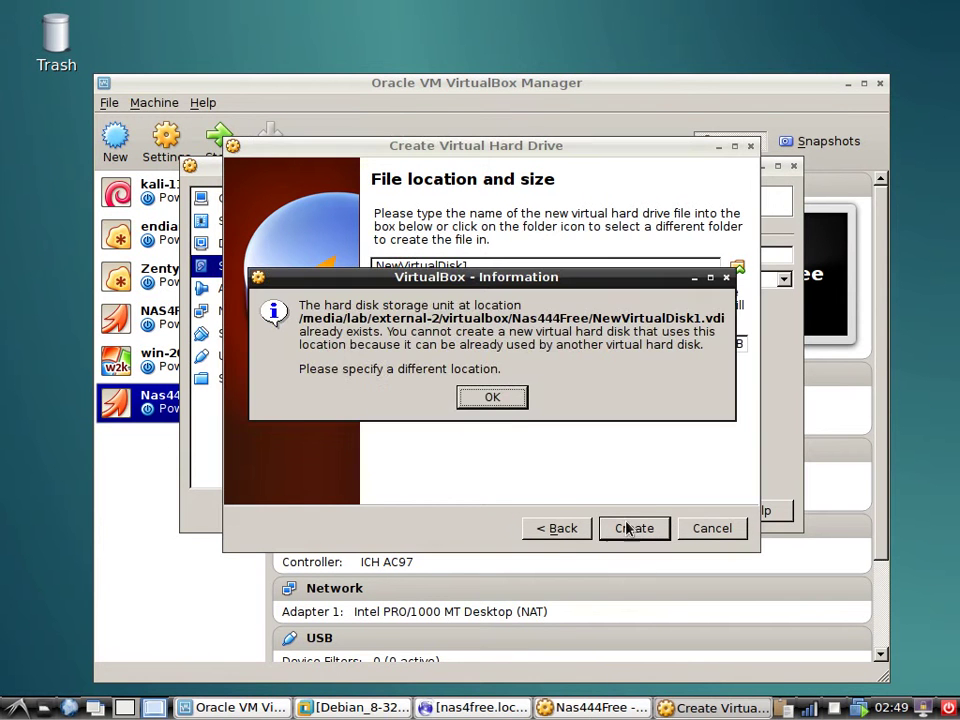
{"action": "left_click", "coordinate": [505, 405]}
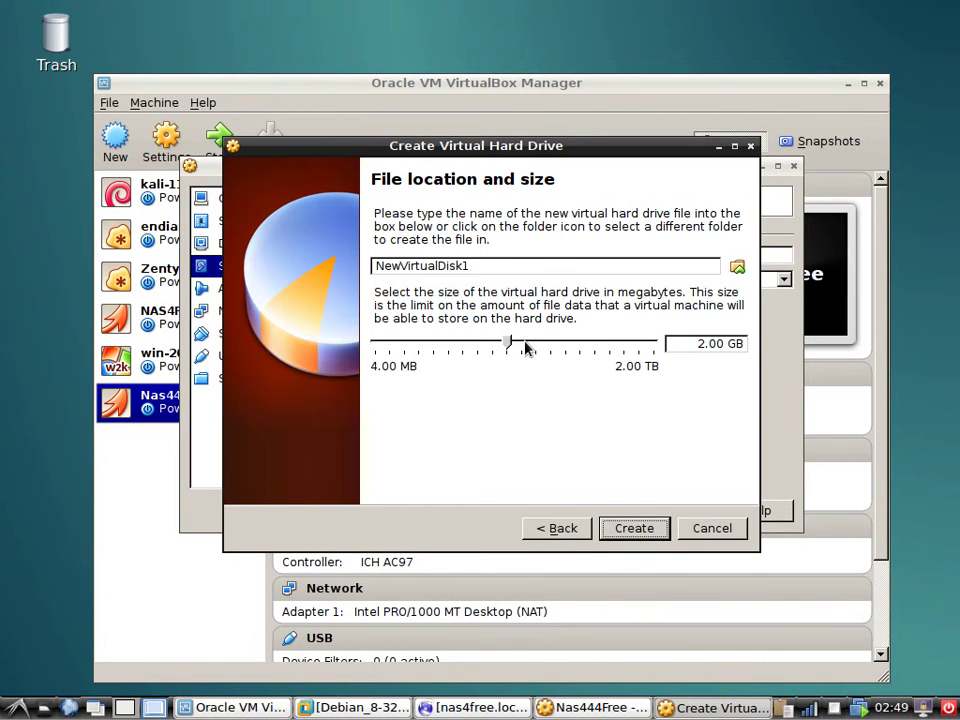
{"action": "left_click_drag", "start_coordinate": [470, 268], "coordinate": [463, 268]}
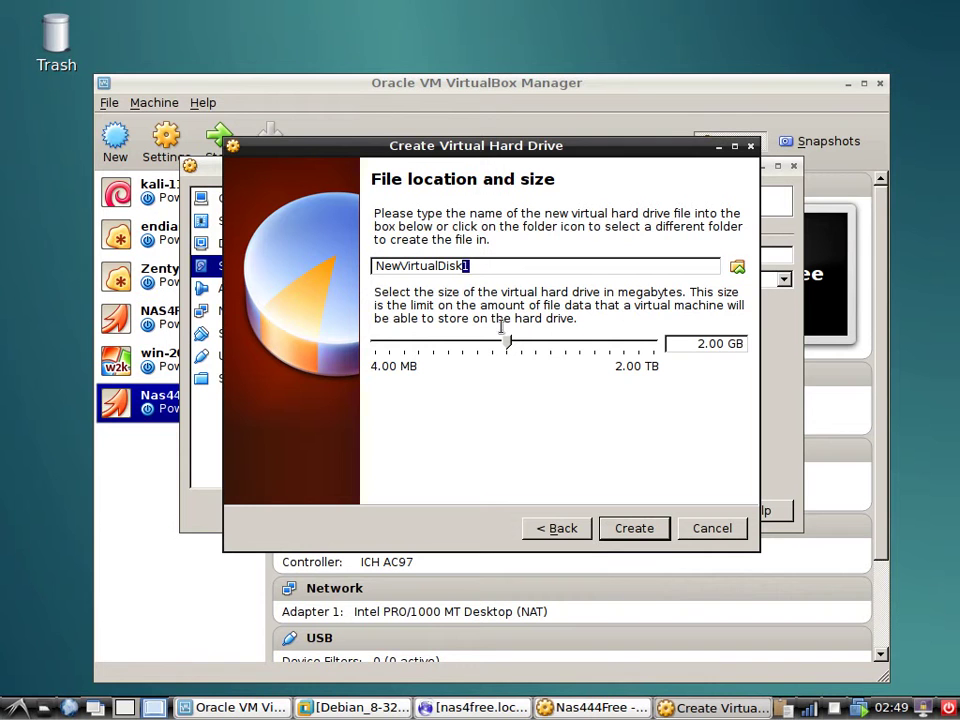
{"action": "type", "text": "2"}
{"action": "left_click", "coordinate": [635, 533]}
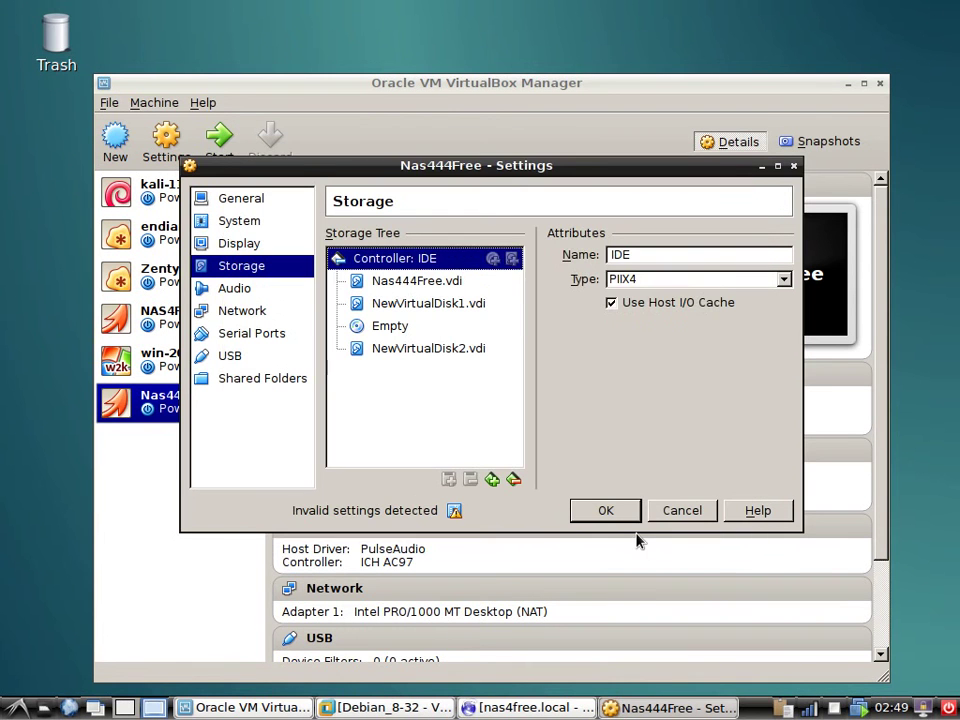
{"action": "left_click", "coordinate": [422, 304]}
{"action": "left_click", "coordinate": [381, 280]}
{"action": "left_click", "coordinate": [475, 263]}
{"action": "mouse_move", "coordinate": [460, 518]}
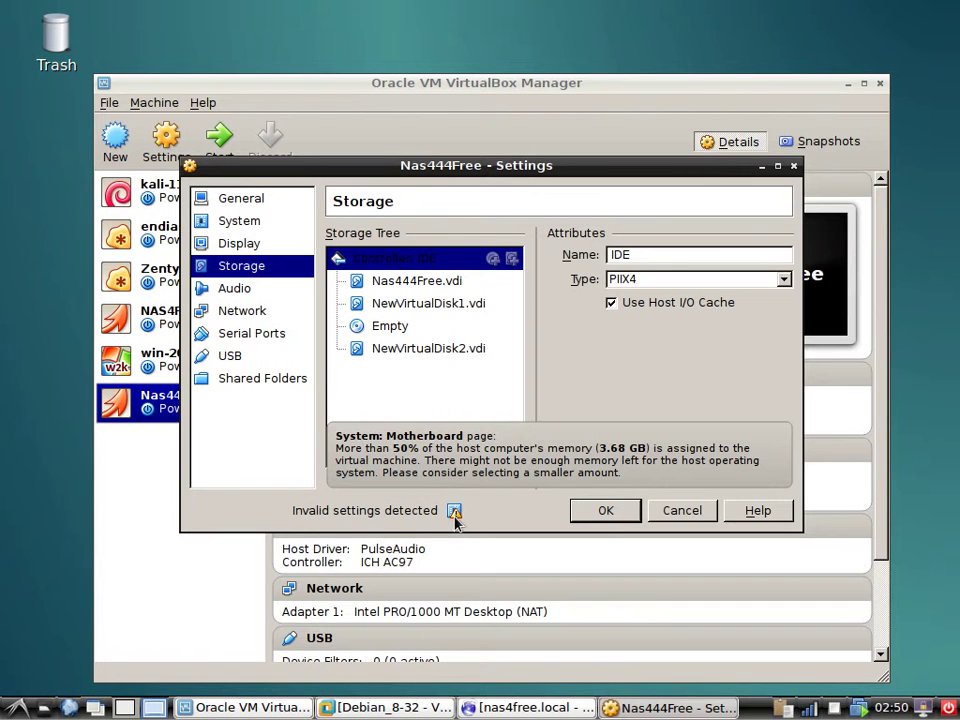
{"action": "left_click", "coordinate": [234, 201]}
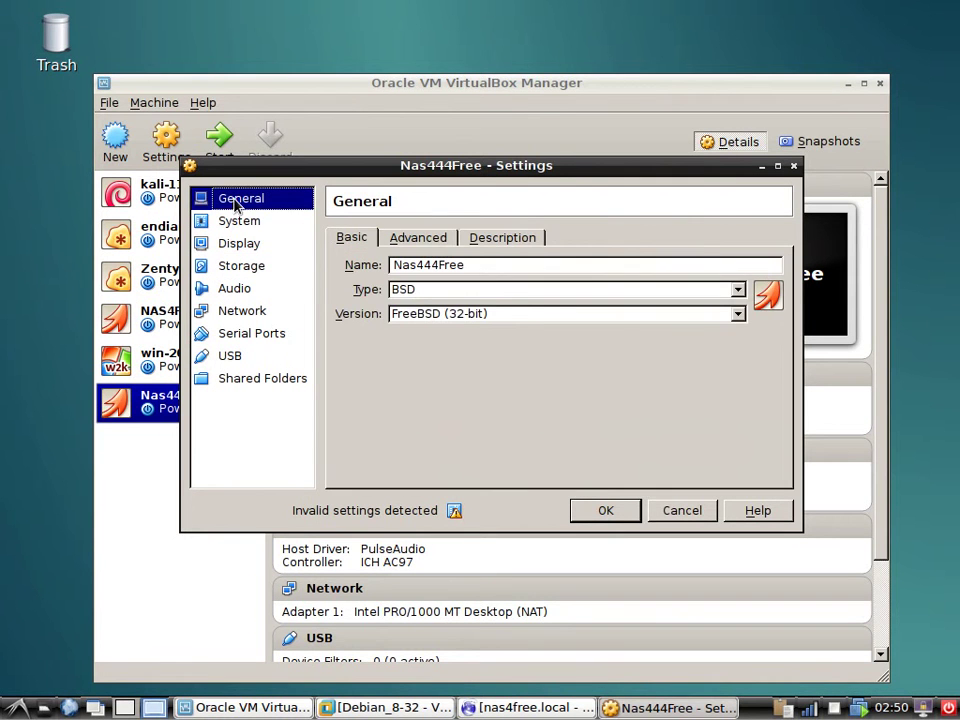
{"action": "left_click", "coordinate": [240, 221]}
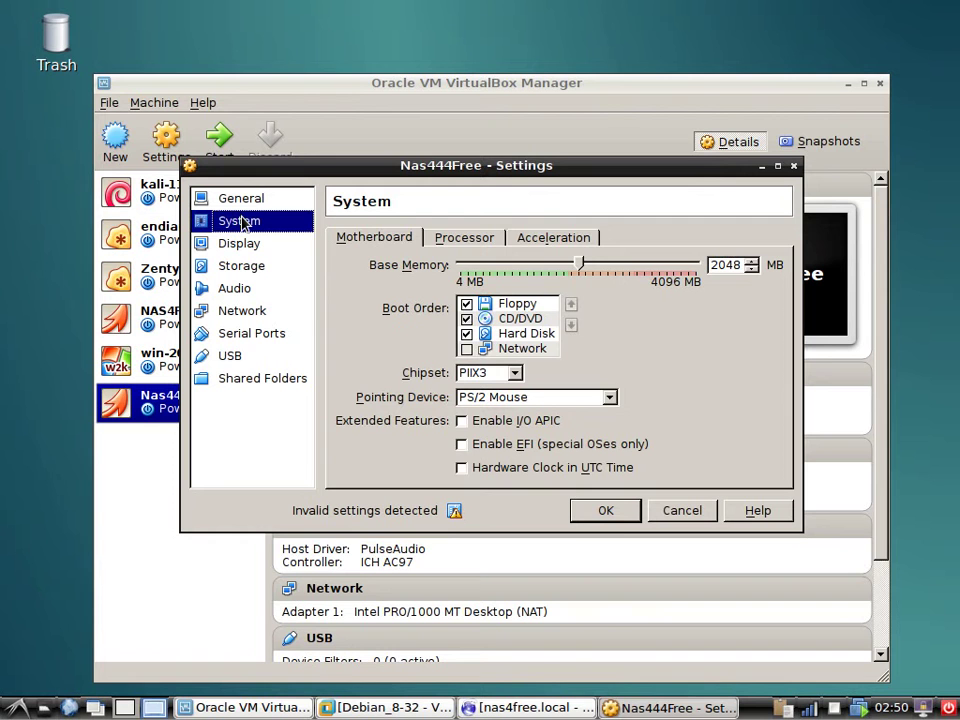
{"action": "left_click", "coordinate": [242, 270]}
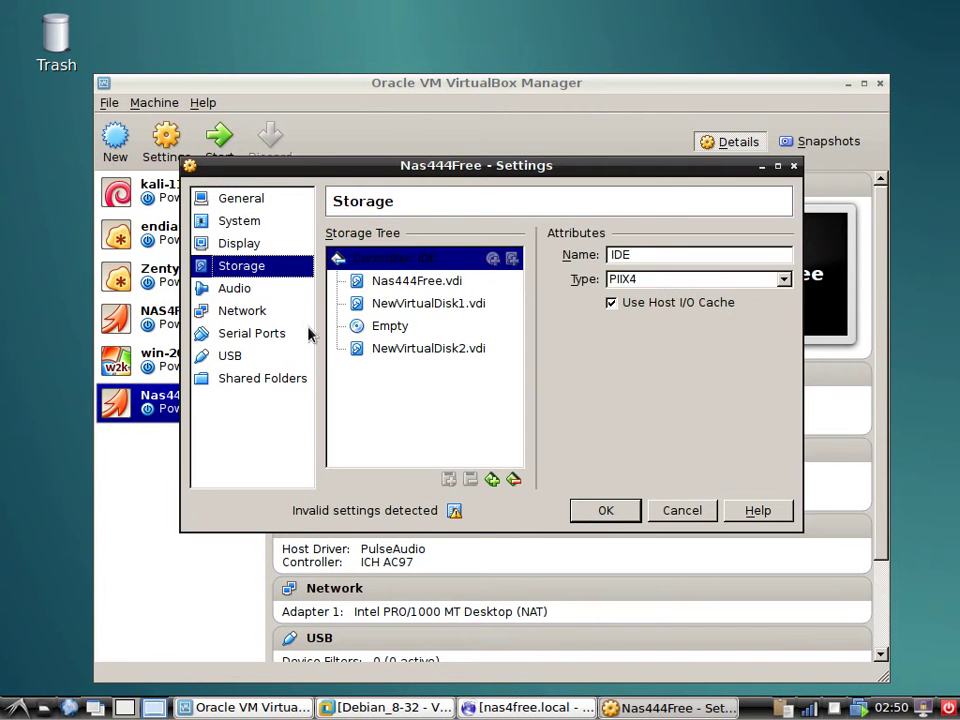
Remove the NewVirtualDisk2.vdi attachment from the Nas444Free VM.
{"action": "left_click", "coordinate": [424, 281]}
{"action": "left_click", "coordinate": [428, 303]}
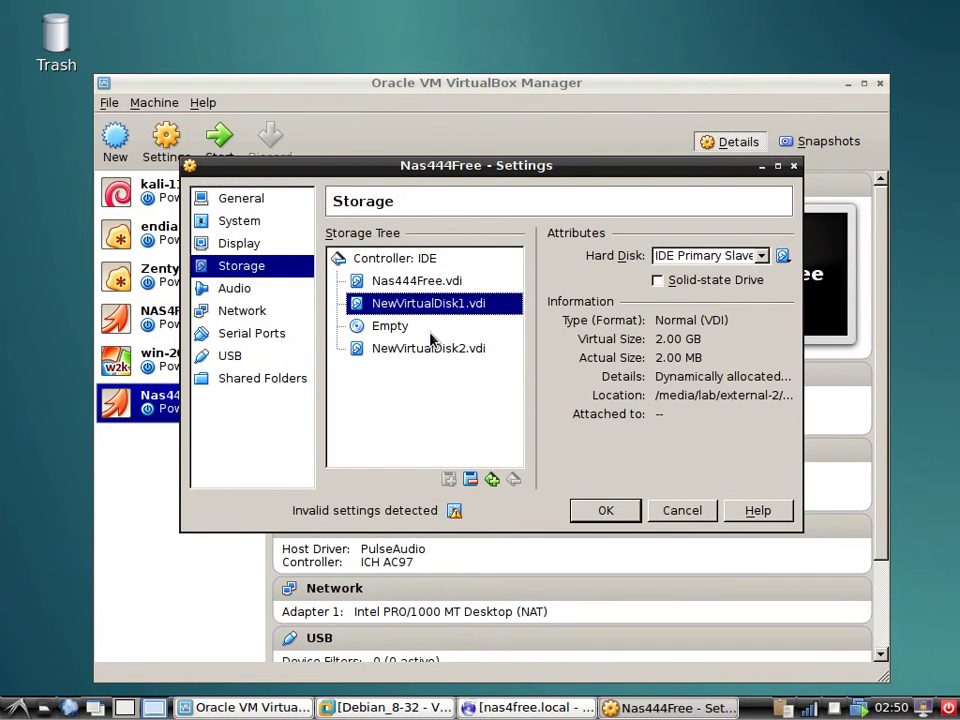
{"action": "left_click", "coordinate": [438, 350]}
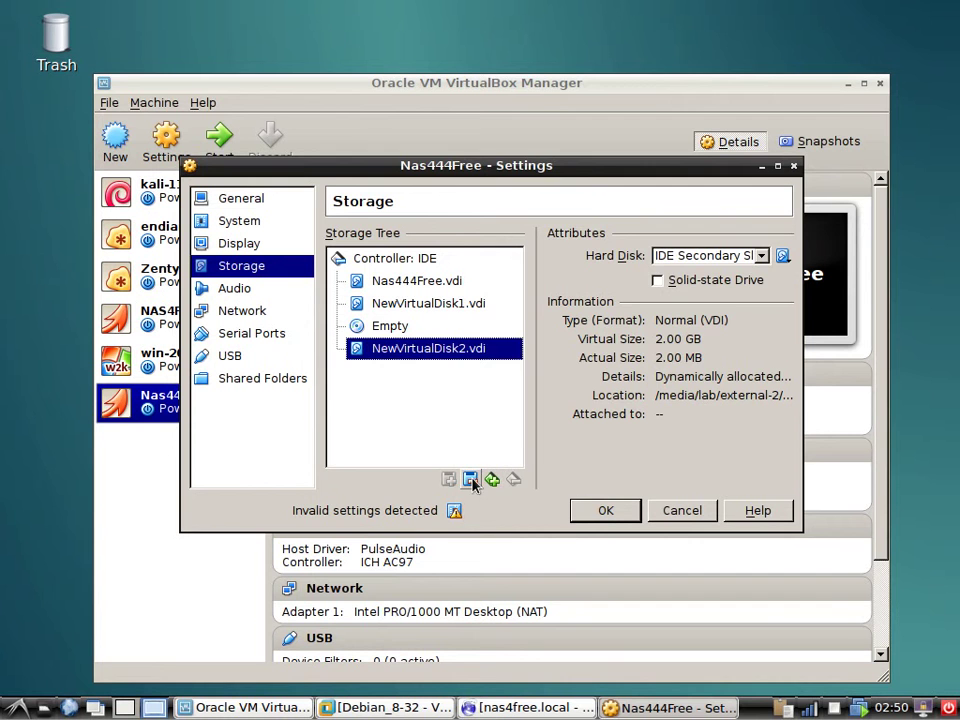
{"action": "left_click", "coordinate": [470, 480]}
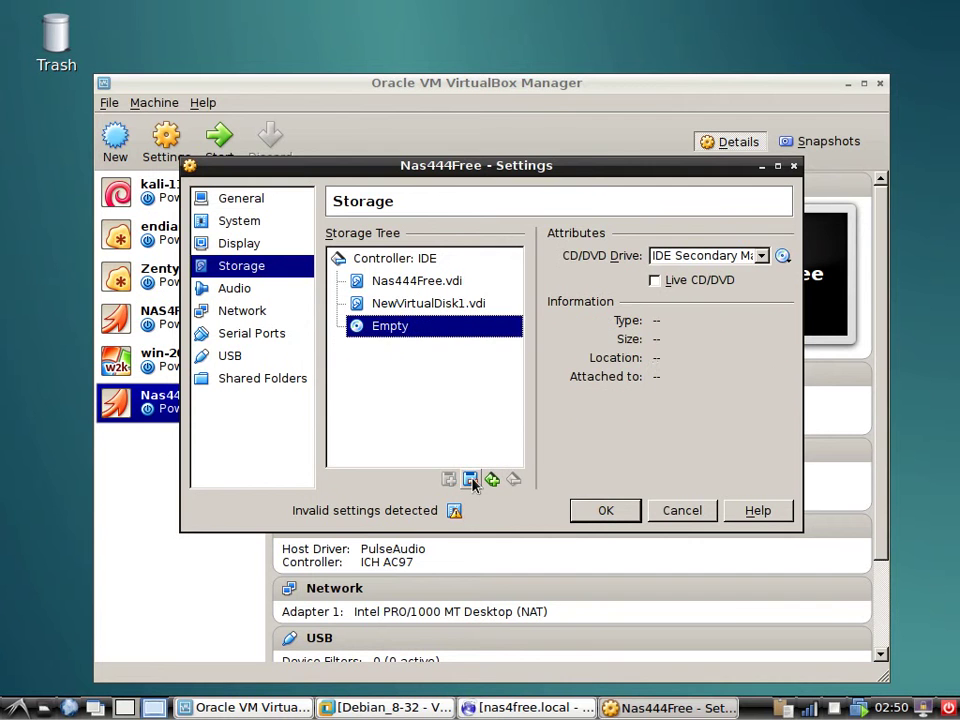
Create a new dynamically allocated VDI on the IDE controller named Disk2.
{"action": "left_click", "coordinate": [416, 262]}
{"action": "left_click", "coordinate": [512, 259]}
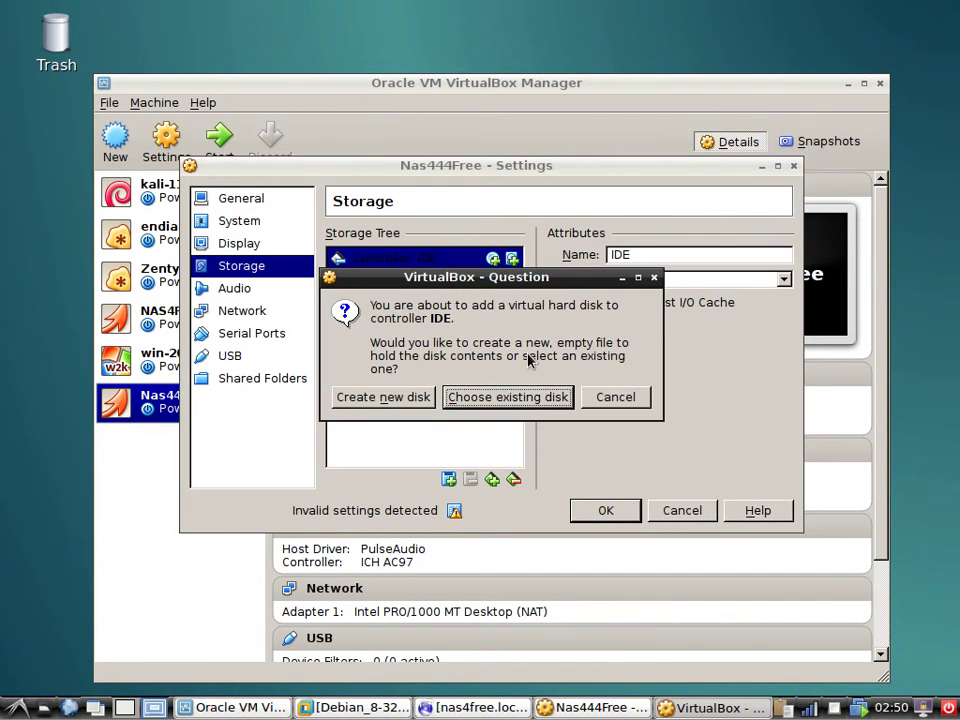
{"action": "left_click", "coordinate": [407, 401]}
{"action": "left_click", "coordinate": [622, 530]}
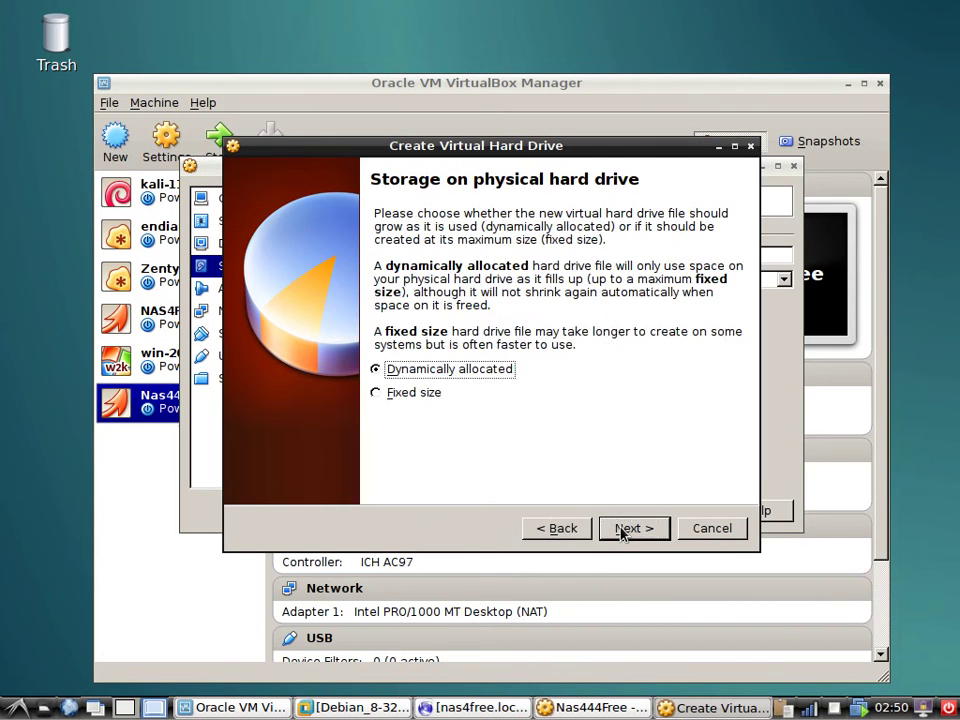
{"action": "left_click", "coordinate": [622, 530]}
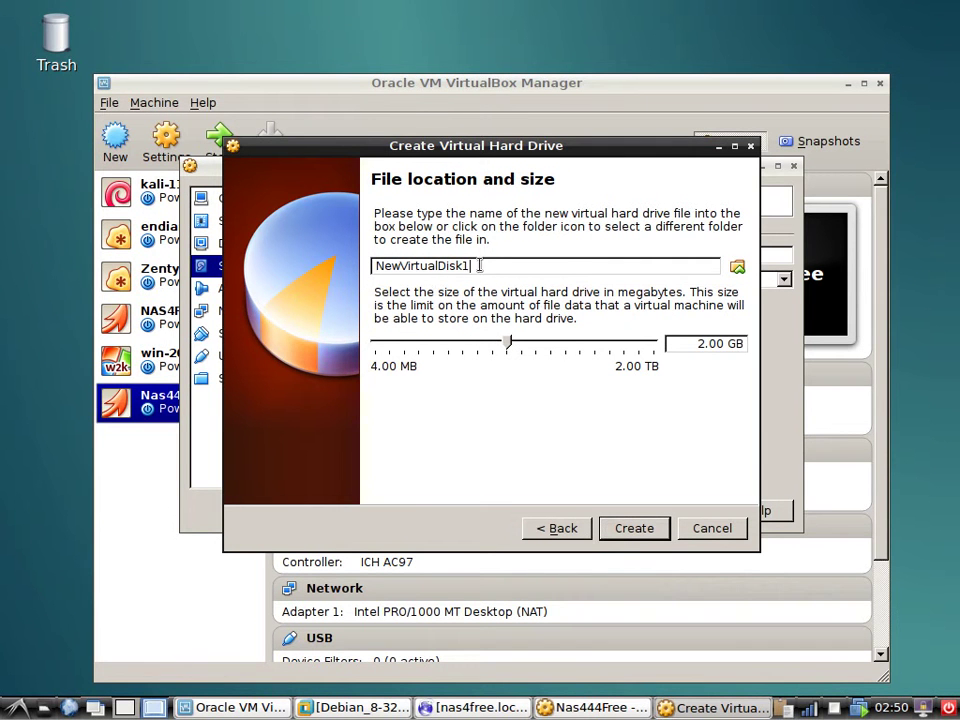
{"action": "left_click_drag", "start_coordinate": [476, 266], "coordinate": [370, 267]}
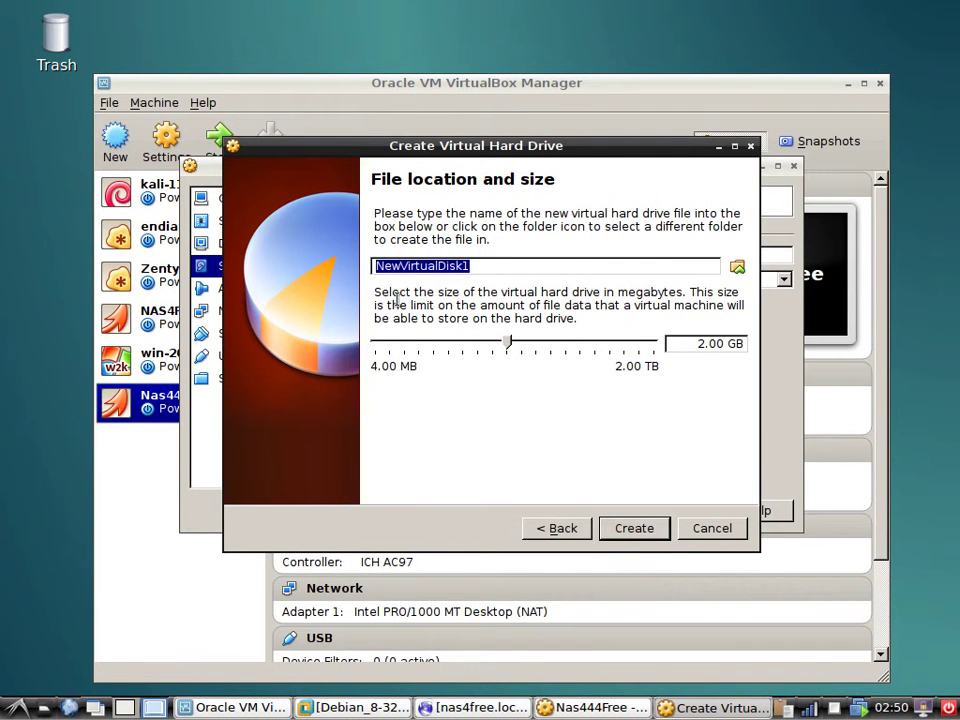
{"action": "left_click", "coordinate": [484, 268]}
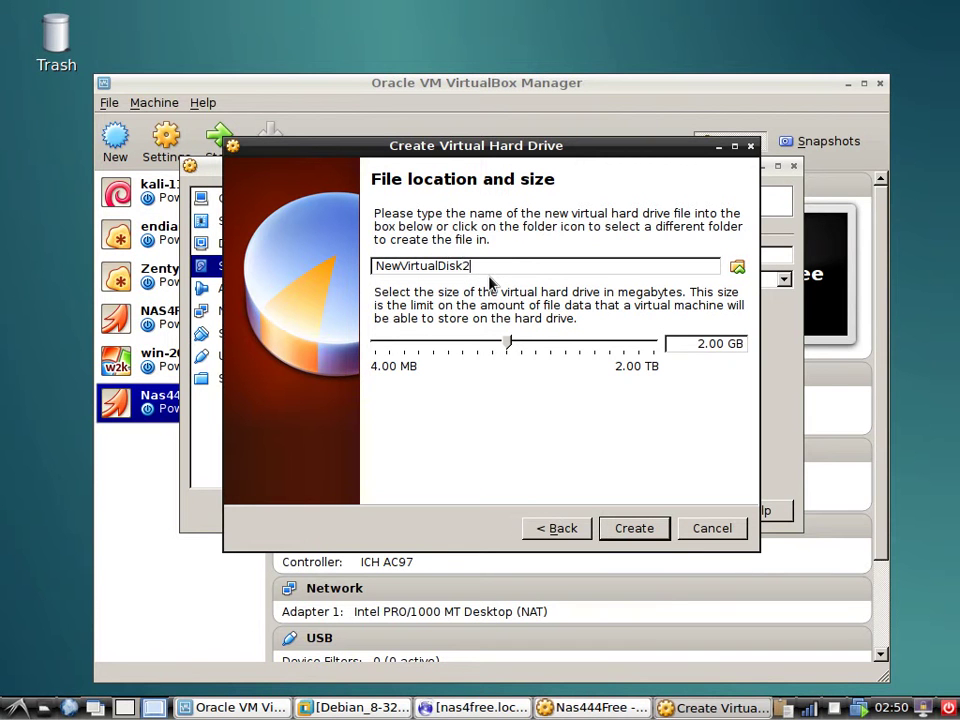
{"action": "key", "text": "BackSpace"}
{"action": "key", "text": "BackSpace"}
{"action": "key", "text": "BackSpace"}
{"action": "key", "text": "BackSpace"}
{"action": "key", "text": "BackSpace"}
{"action": "key", "text": "BackSpace"}
{"action": "key", "text": "BackSpace"}
{"action": "key", "text": "BackSpace"}
{"action": "key", "text": "BackSpace"}
{"action": "key", "text": "BackSpace"}
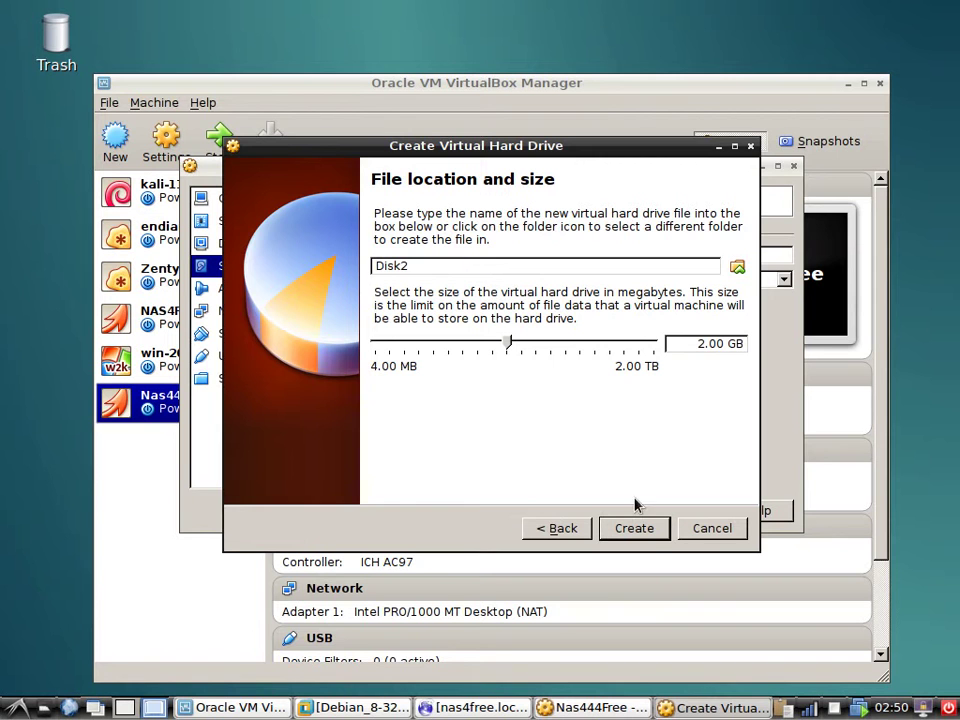
{"action": "left_click", "coordinate": [642, 535]}
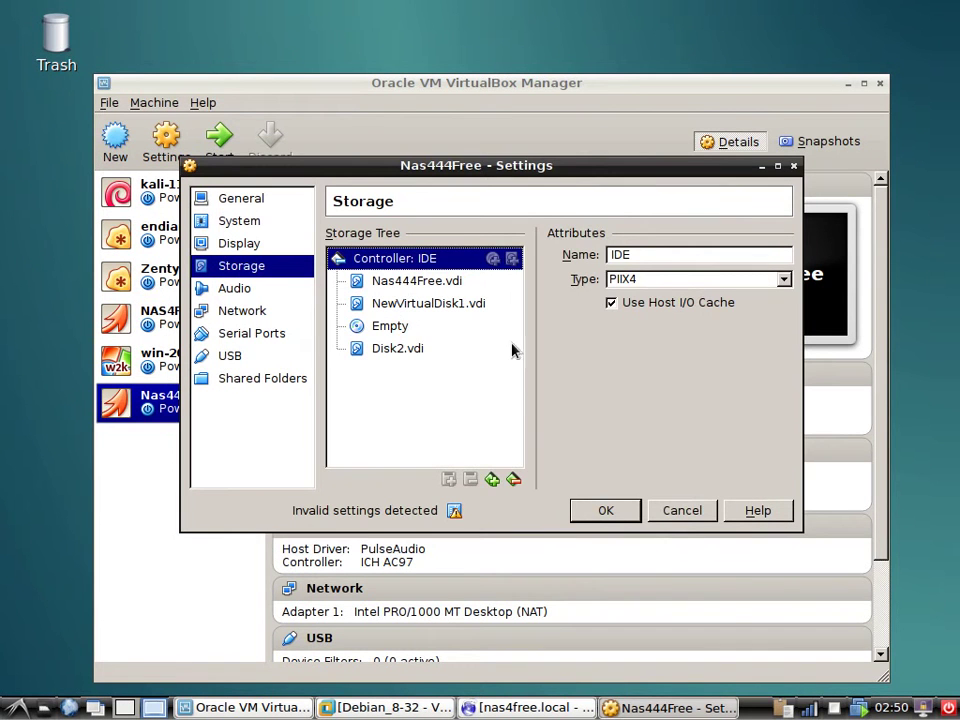
{"action": "left_click", "coordinate": [404, 279]}
{"action": "left_click", "coordinate": [401, 259]}
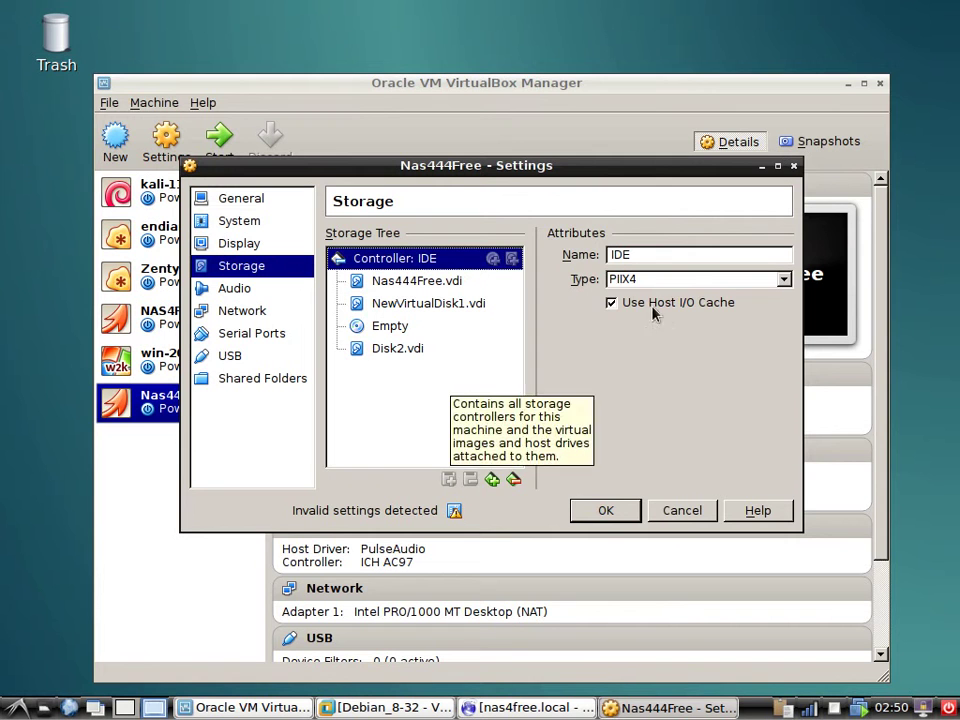
{"action": "left_click", "coordinate": [788, 283]}
{"action": "left_click", "coordinate": [790, 286]}
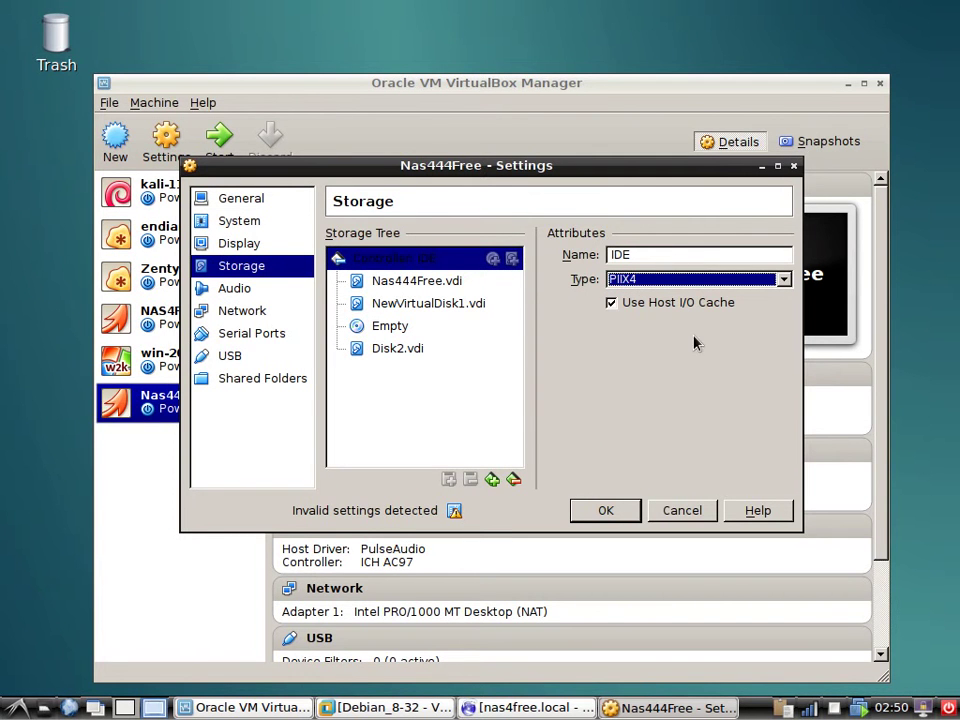
{"action": "left_click", "coordinate": [412, 351]}
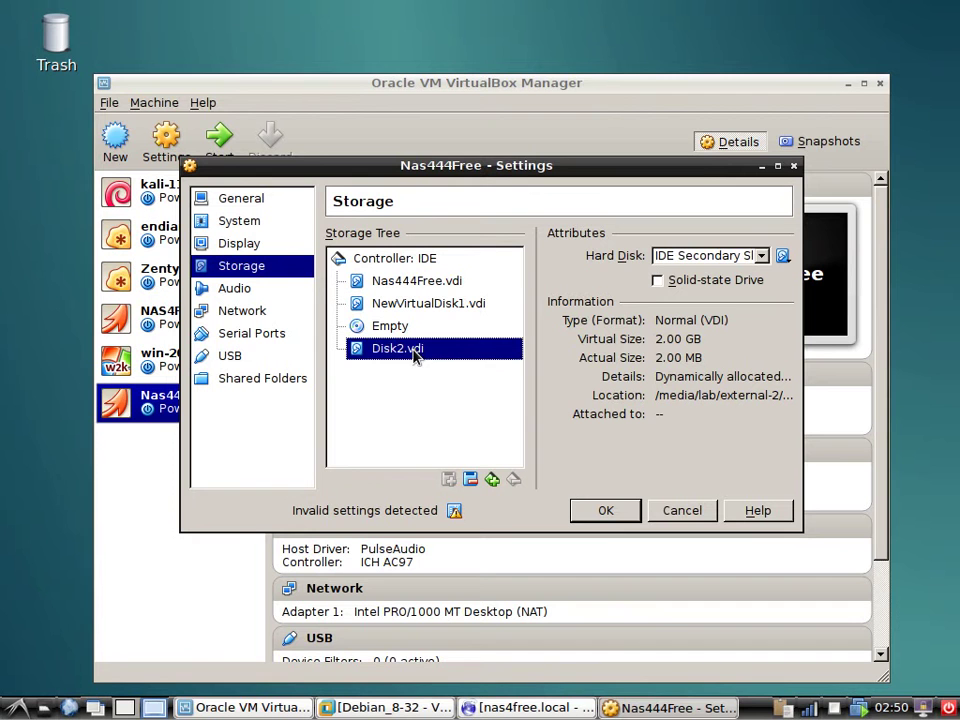
{"action": "left_click", "coordinate": [436, 289]}
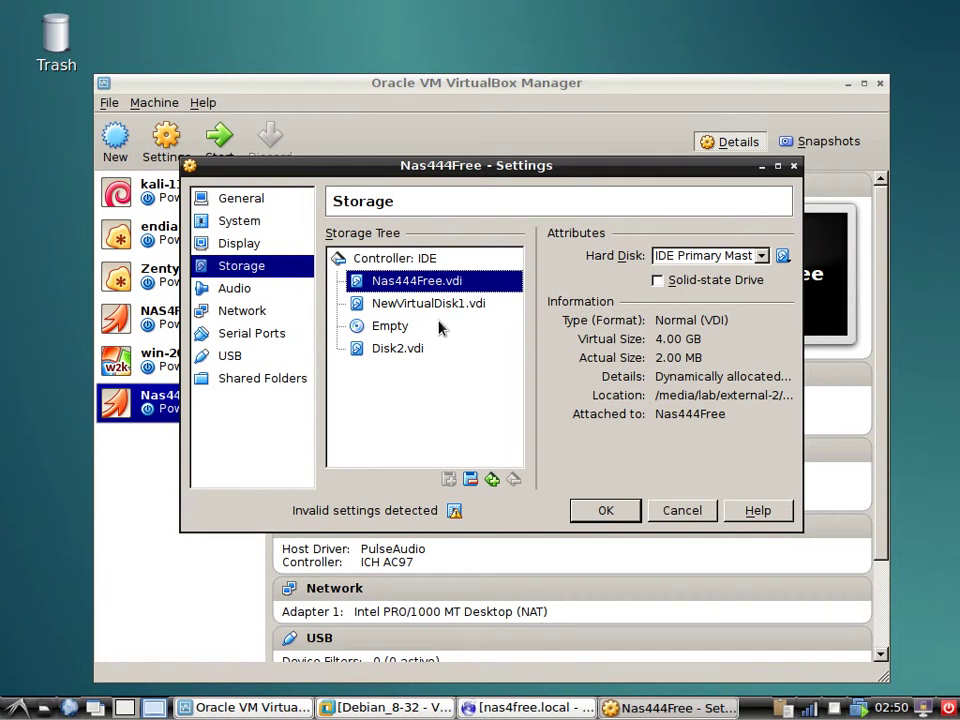
{"action": "left_click", "coordinate": [452, 304]}
{"action": "left_click", "coordinate": [433, 259]}
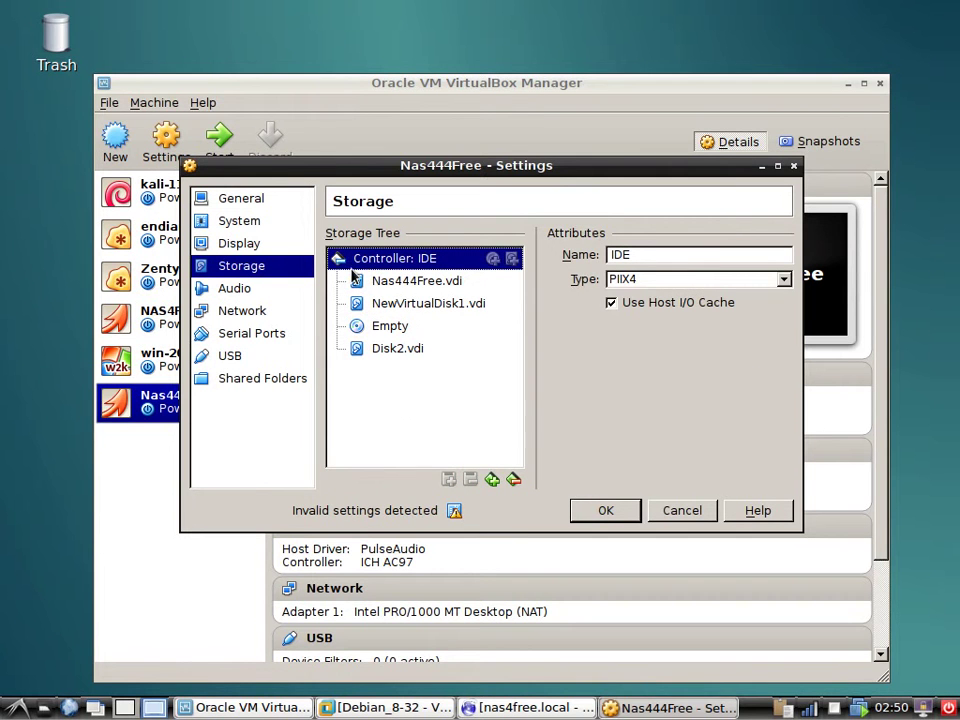
{"action": "left_click", "coordinate": [493, 482]}
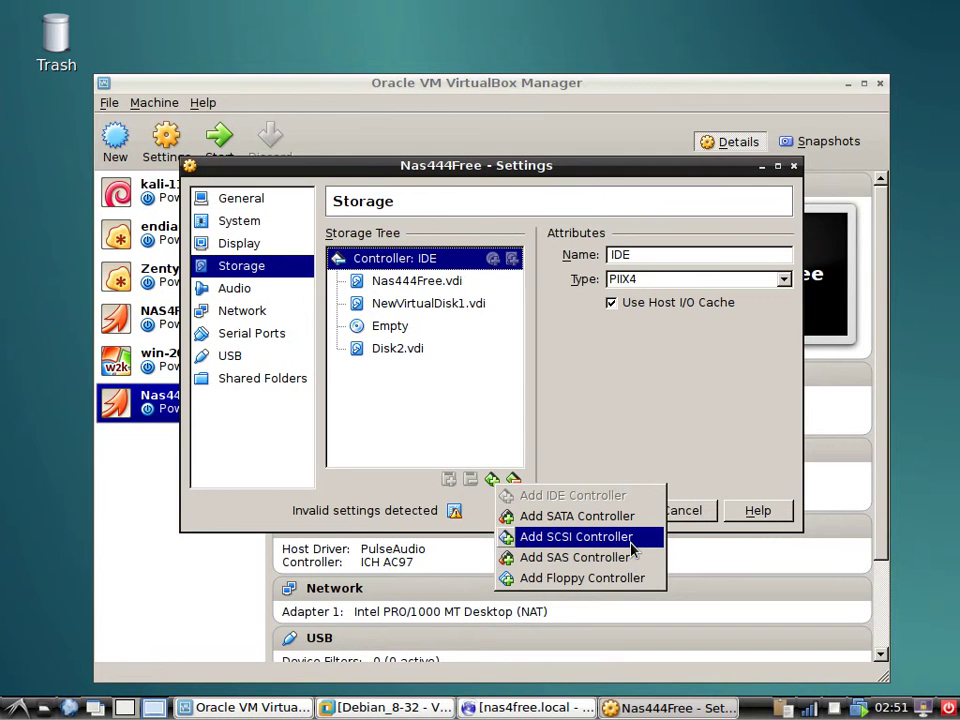
{"action": "left_click", "coordinate": [632, 546]}
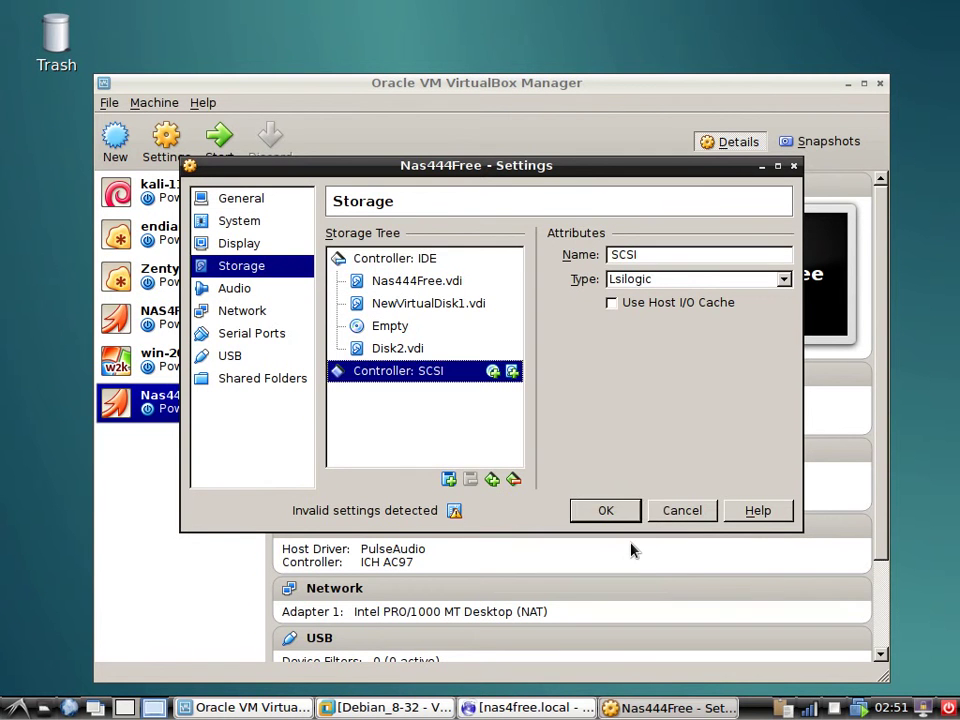
{"action": "left_click", "coordinate": [512, 371]}
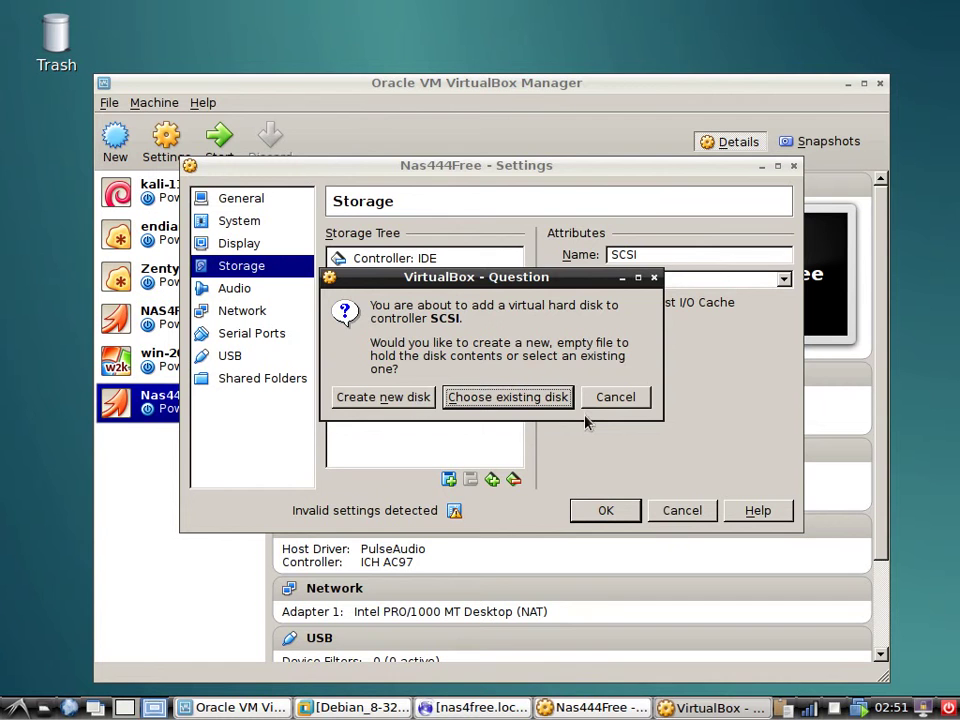
{"action": "left_click", "coordinate": [634, 398]}
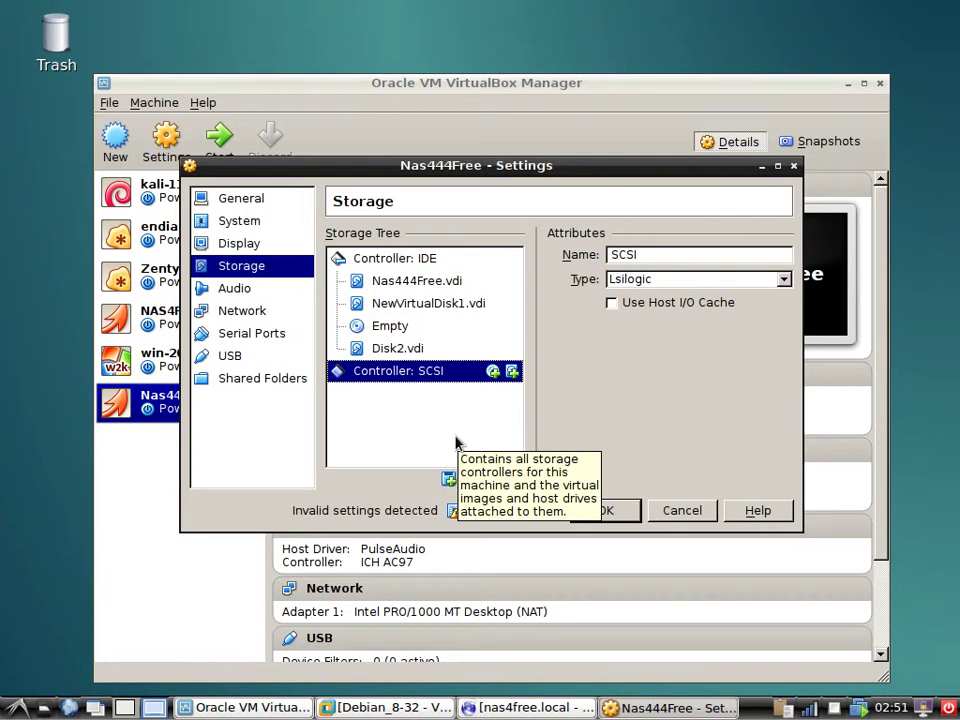
{"action": "left_click", "coordinate": [399, 326]}
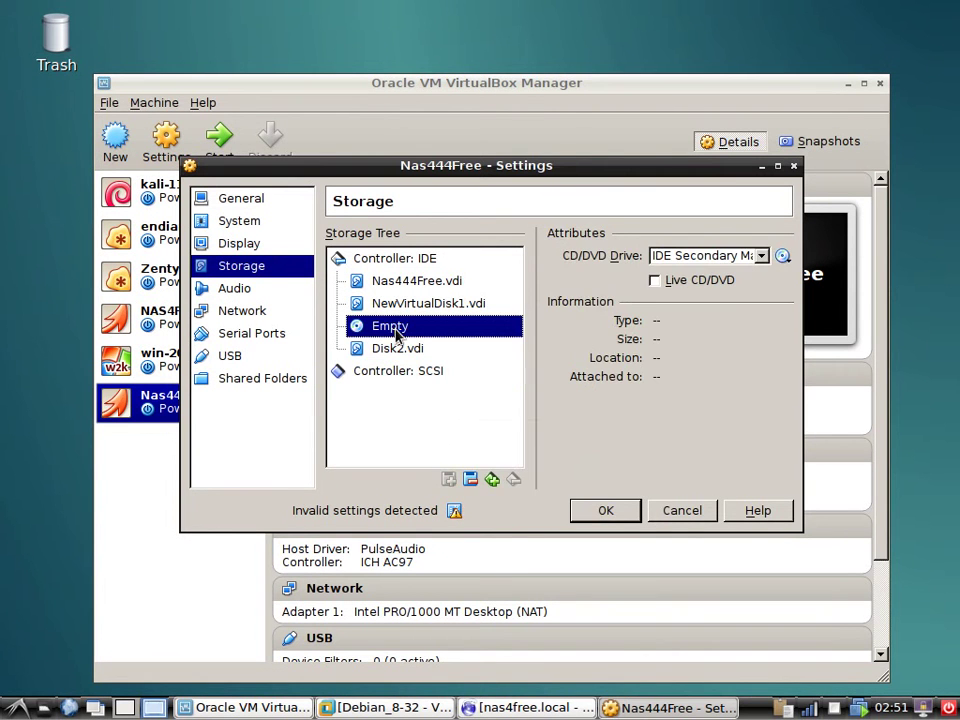
{"action": "left_click", "coordinate": [388, 372]}
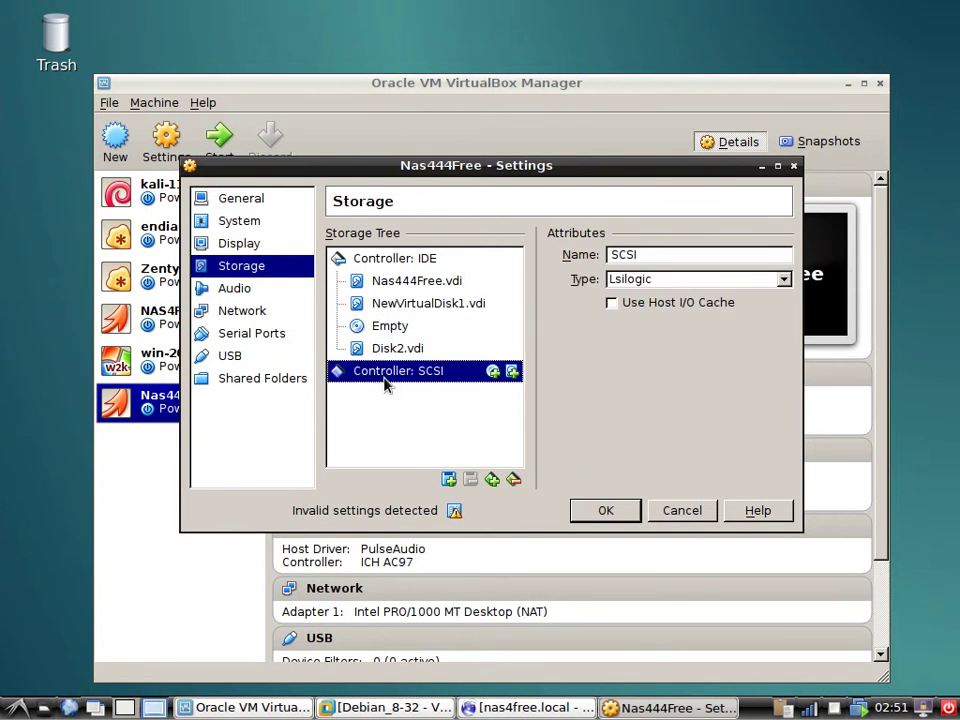
{"action": "left_click", "coordinate": [513, 479]}
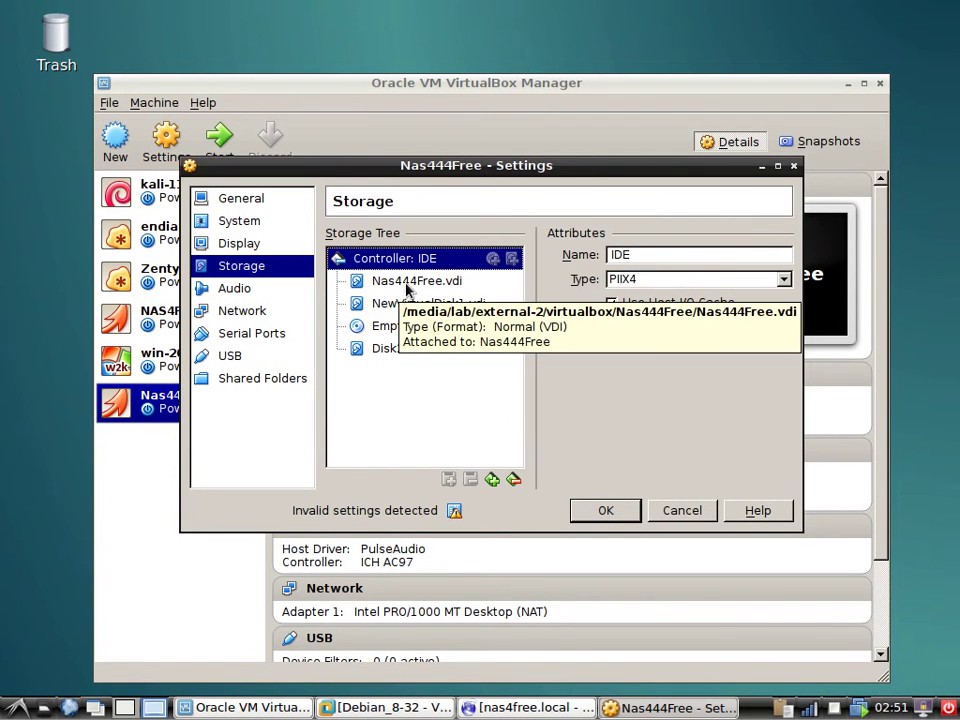
Load the NAS4Free LiveCD ISO into the empty virtual optical drive.
{"action": "left_click", "coordinate": [390, 326]}
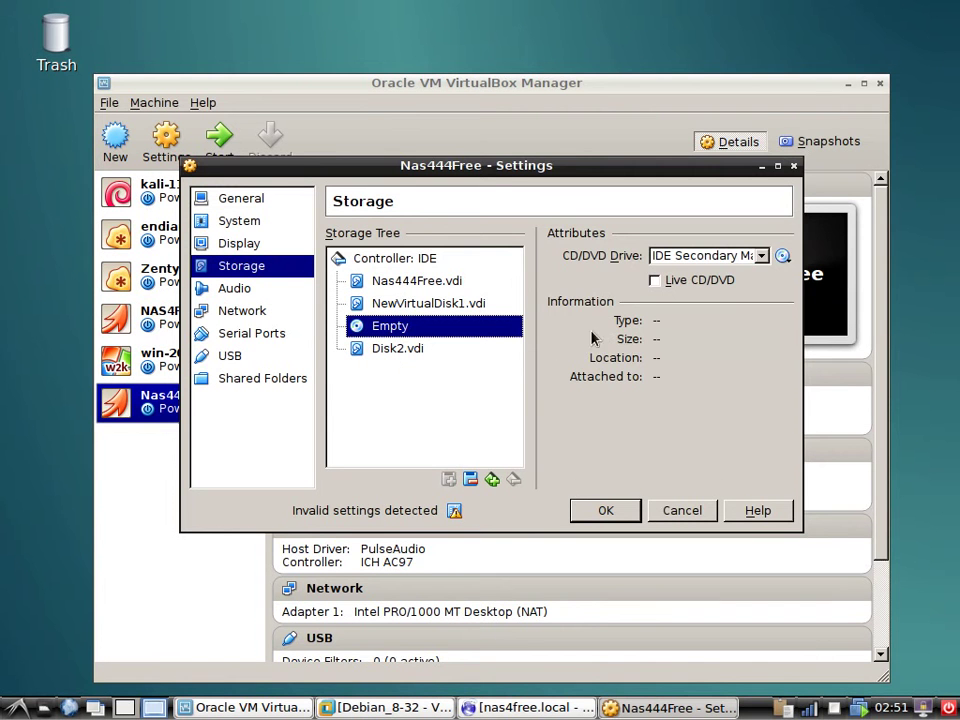
{"action": "left_click", "coordinate": [783, 256]}
{"action": "left_click", "coordinate": [788, 278]}
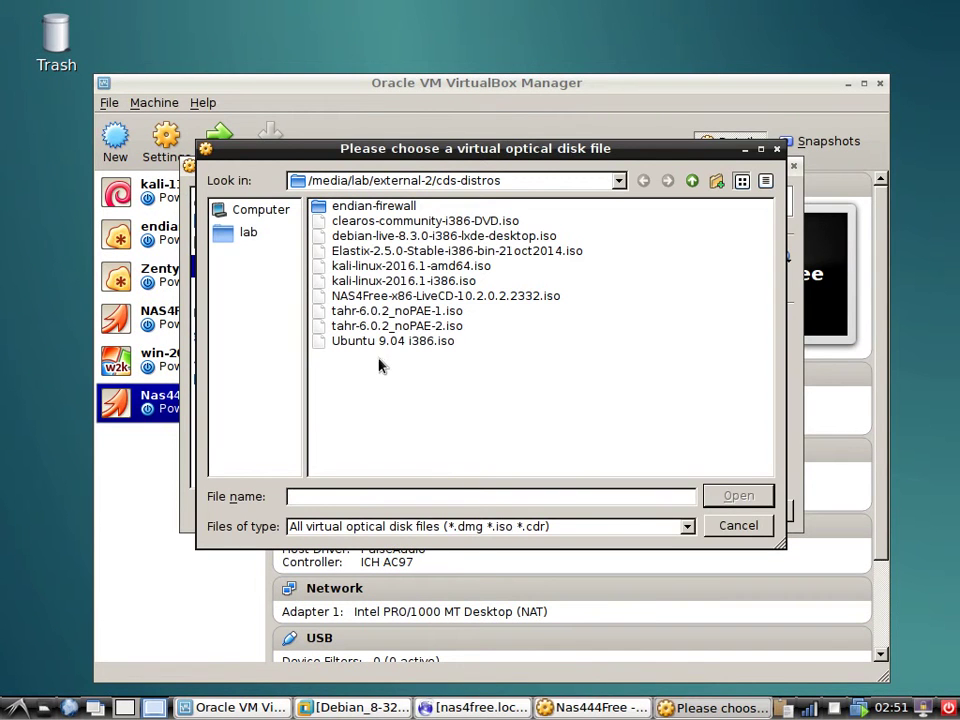
{"action": "left_click", "coordinate": [350, 296]}
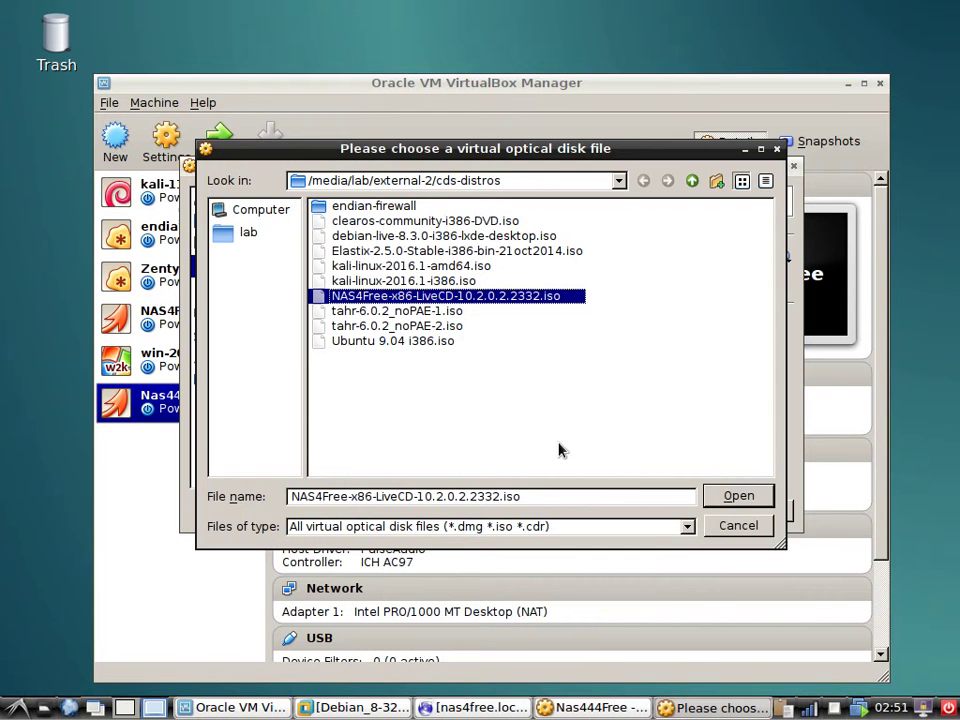
{"action": "left_click", "coordinate": [740, 498]}
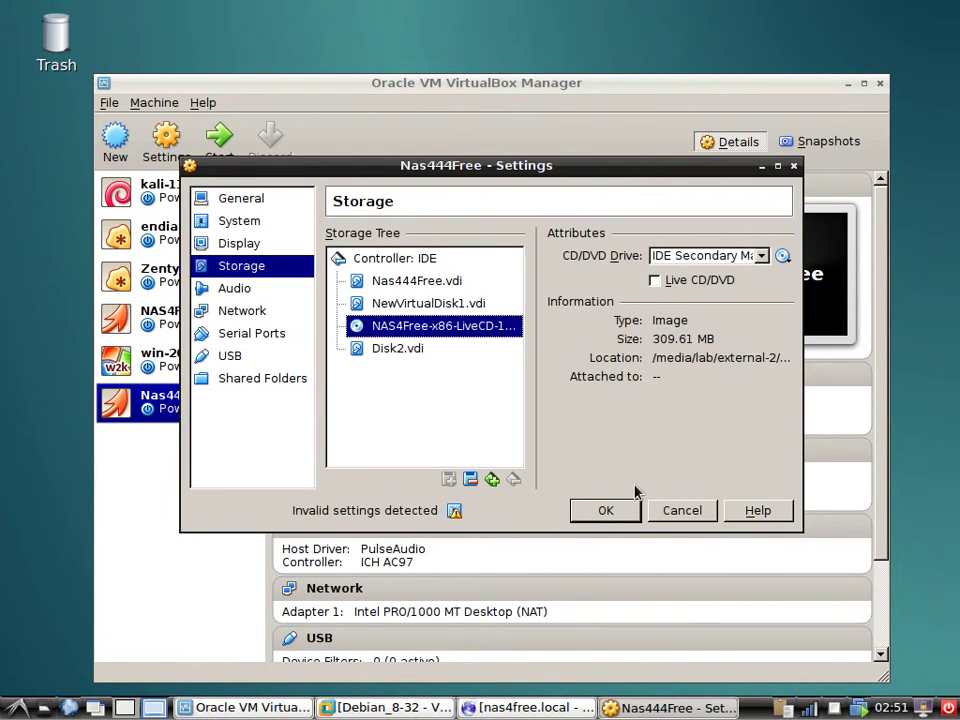
Swap the optical drive's disc for the ClearOS DVD ISO.
{"action": "left_click", "coordinate": [782, 256]}
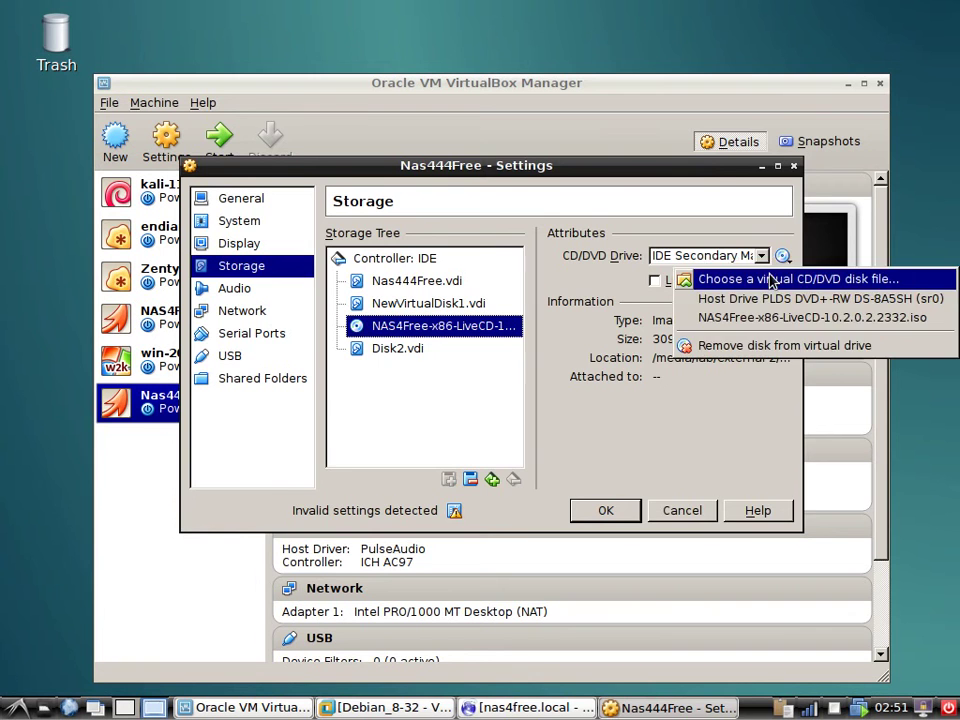
{"action": "left_click", "coordinate": [771, 276]}
{"action": "double_click", "coordinate": [400, 221]}
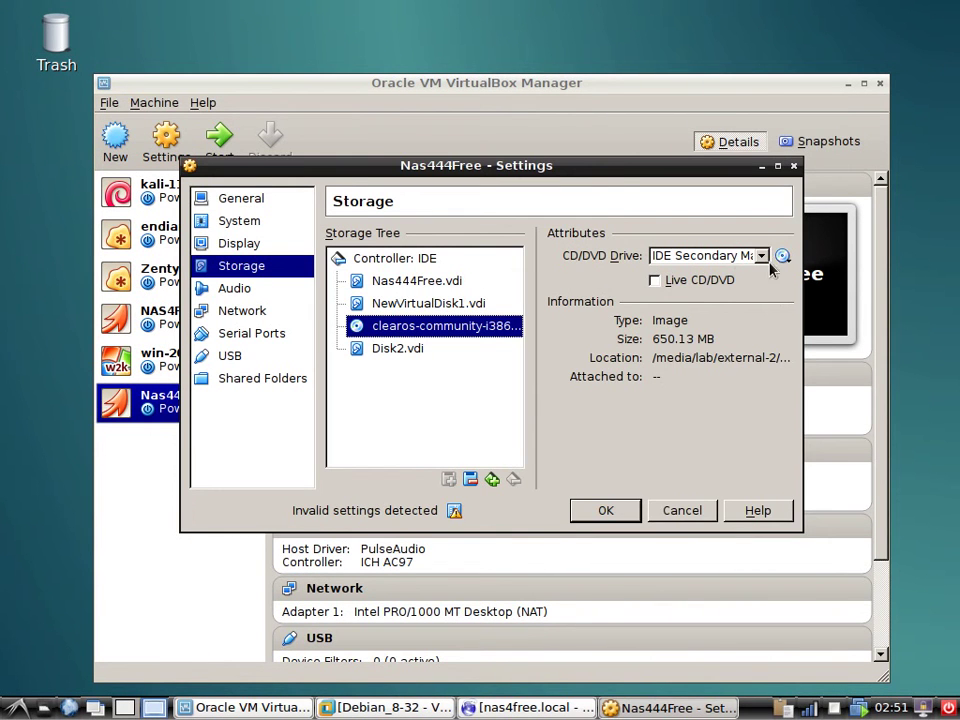
Put the NAS4Free LiveCD ISO from the distros folder back into the drive.
{"action": "left_click", "coordinate": [782, 256]}
{"action": "left_click", "coordinate": [796, 280]}
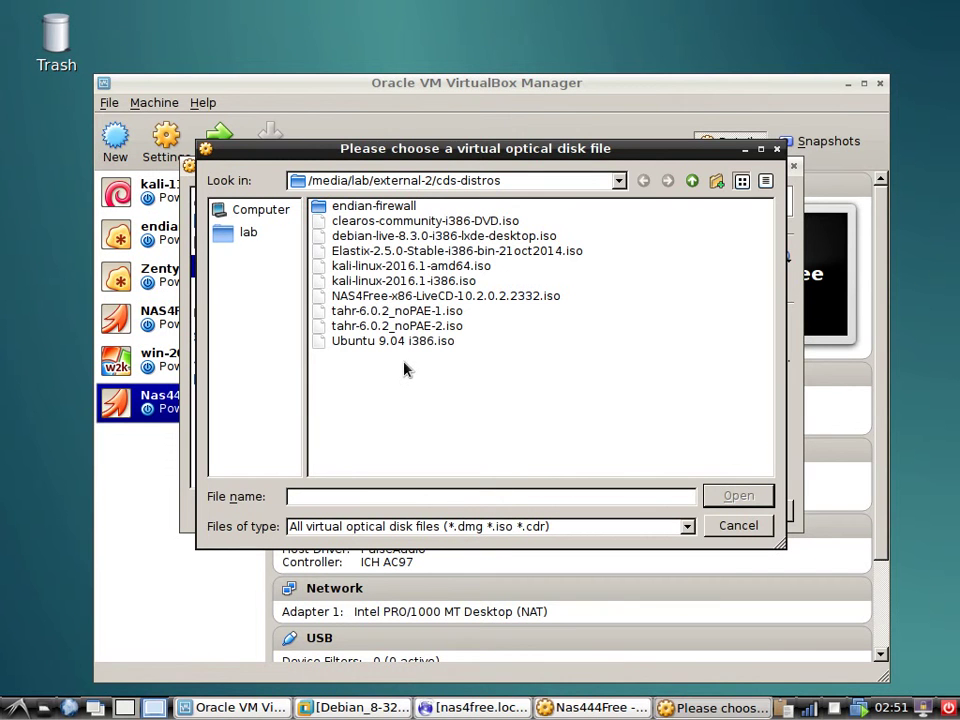
{"action": "left_click", "coordinate": [410, 311]}
{"action": "left_click", "coordinate": [425, 297]}
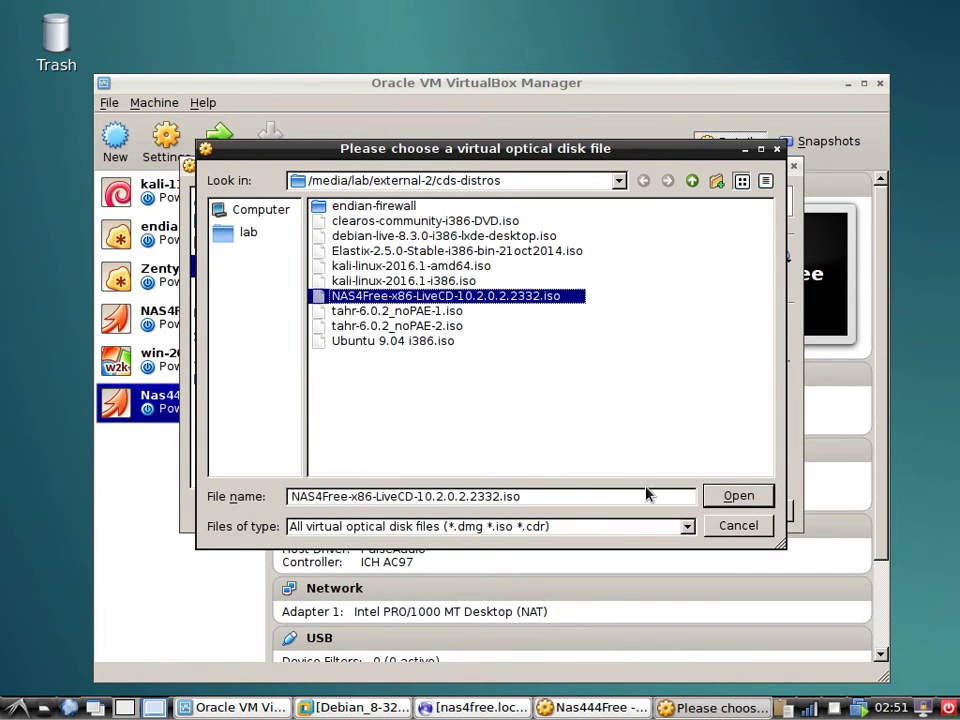
{"action": "left_click", "coordinate": [739, 497]}
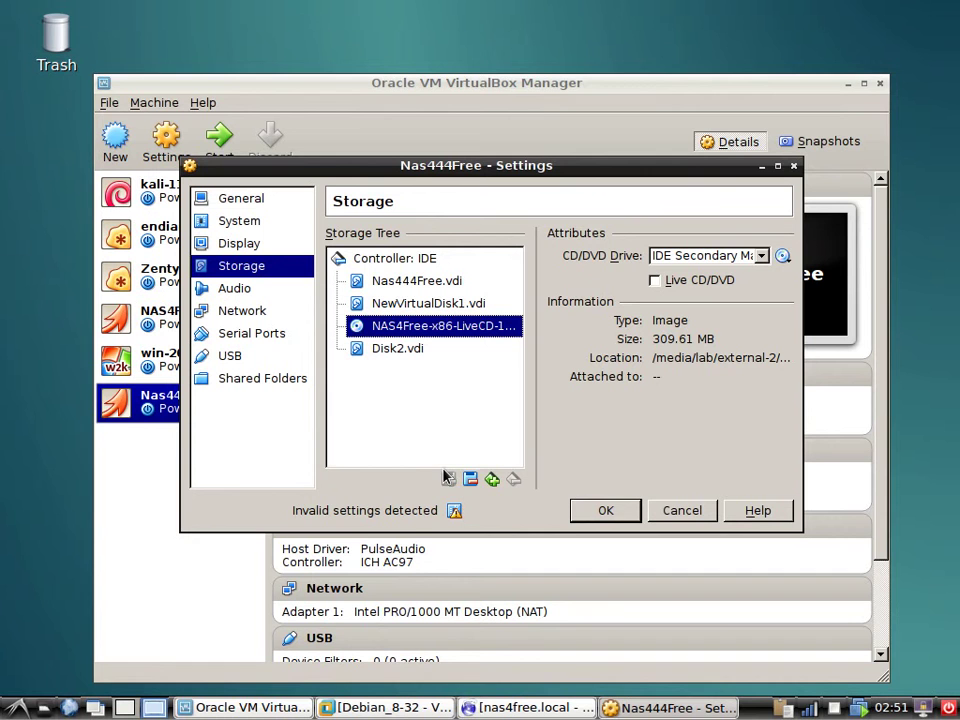
{"action": "left_click", "coordinate": [606, 510]}
Save the storage settings with OK and start the Nas444Free VM.
{"action": "left_click", "coordinate": [622, 514]}
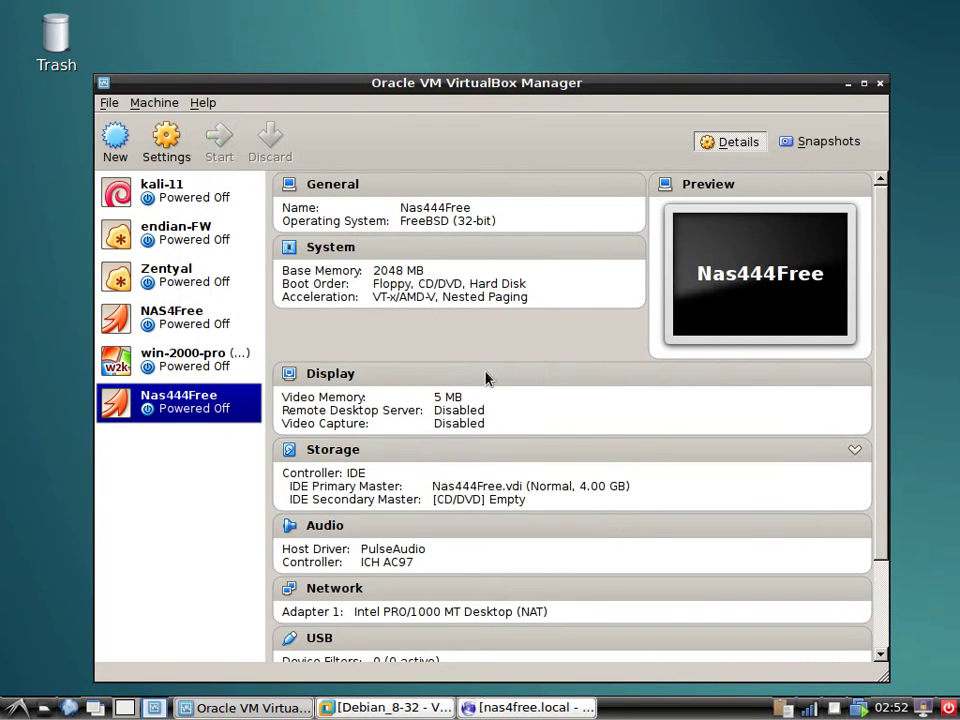
{"action": "left_click", "coordinate": [220, 150]}
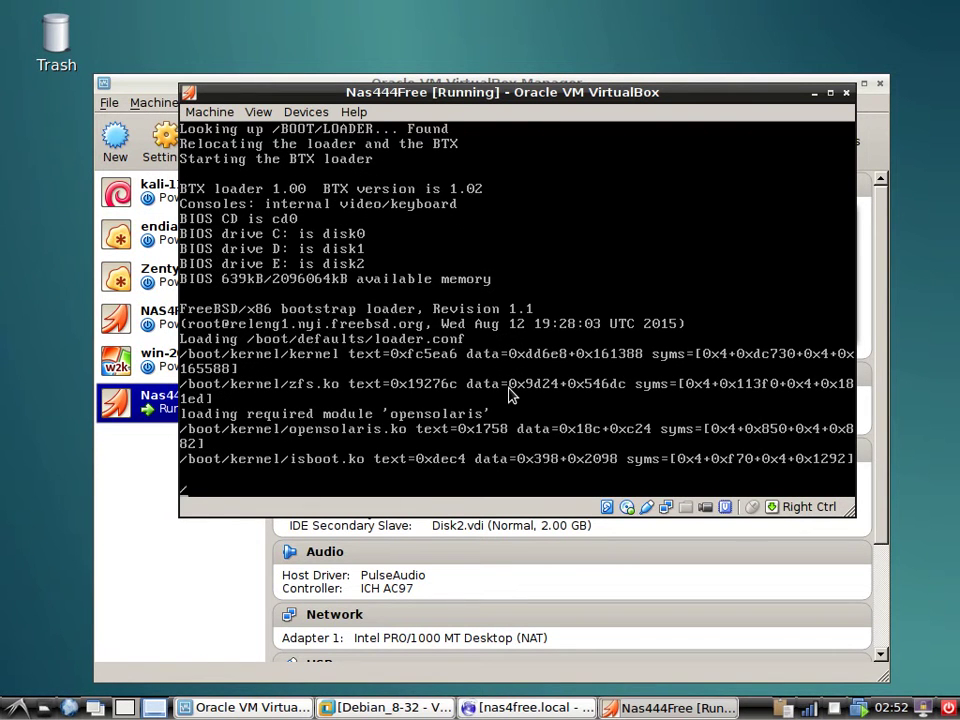
Attach adapter 1 to Host-only Adapter vboxnet0 instead of NAT and save.
{"action": "left_click", "coordinate": [202, 112]}
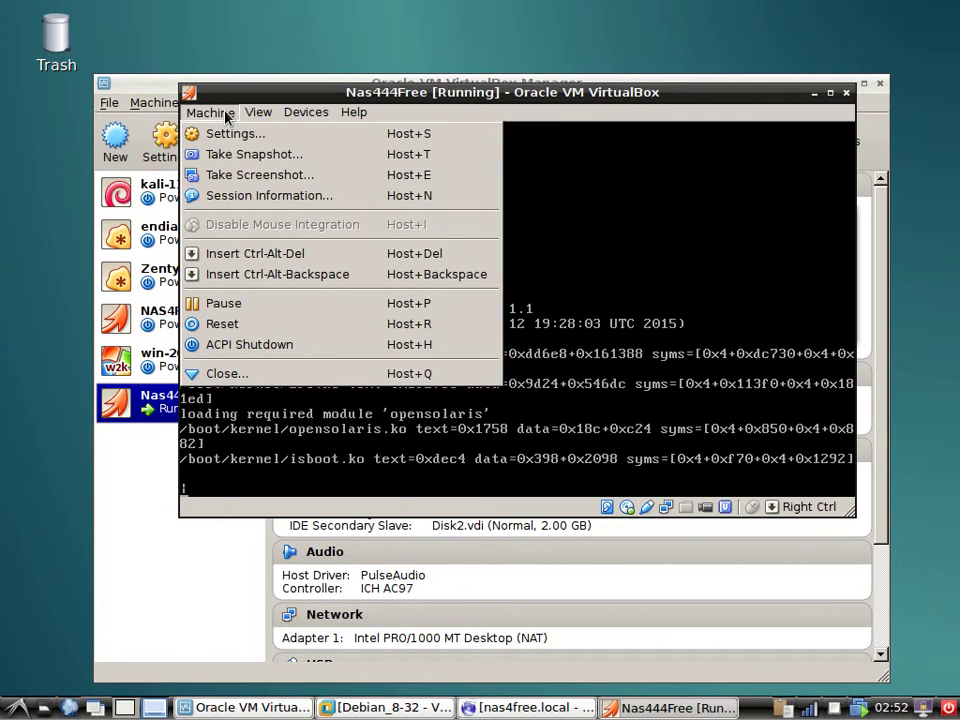
{"action": "left_click", "coordinate": [232, 133]}
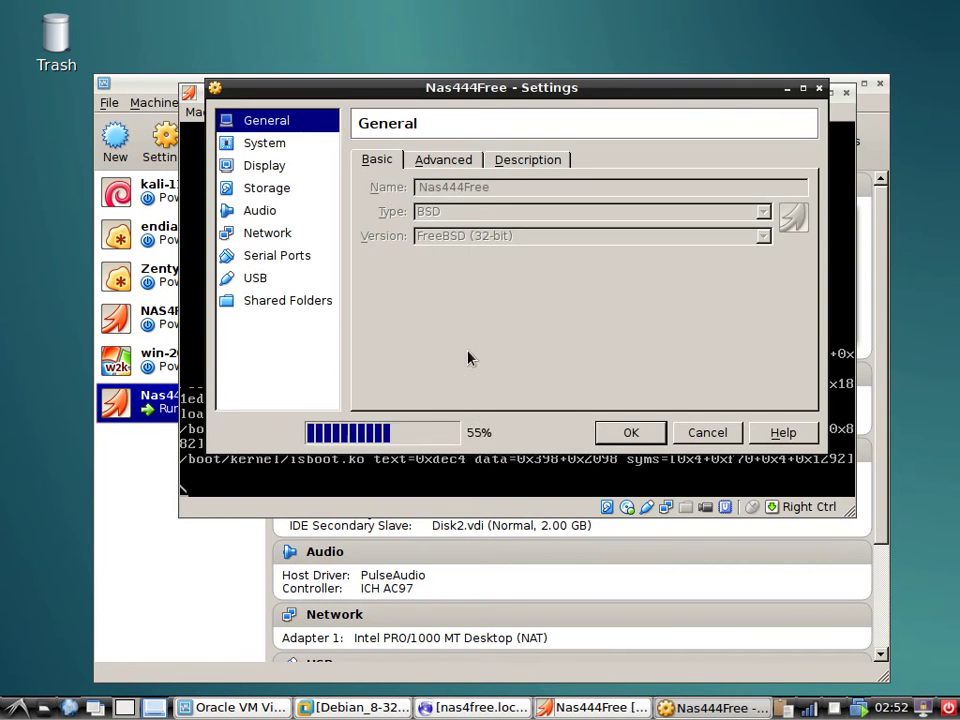
{"action": "left_click", "coordinate": [267, 232]}
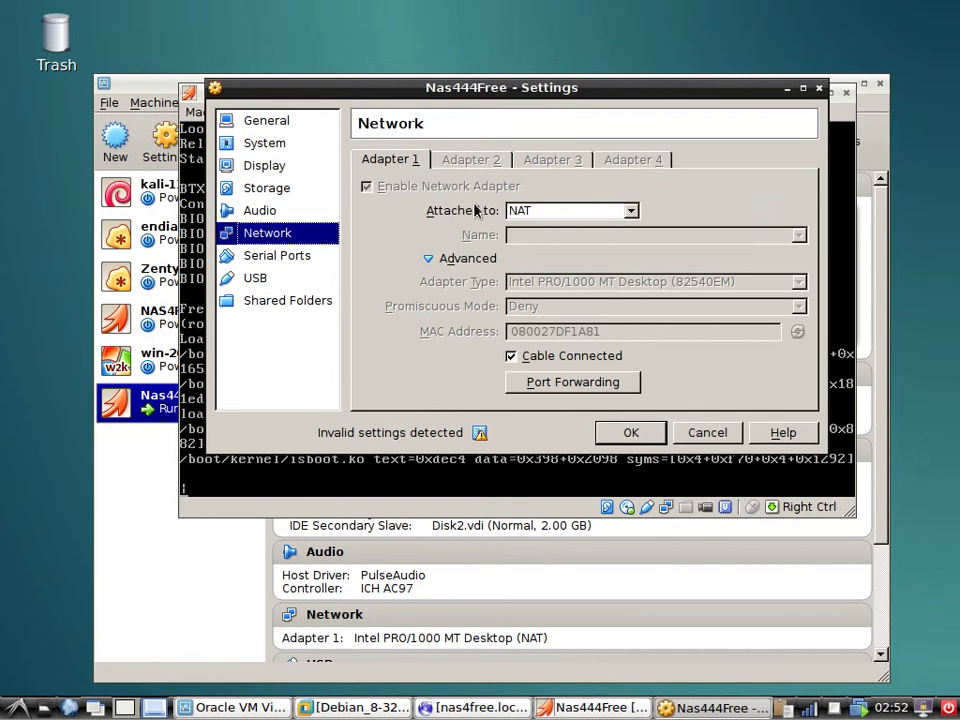
{"action": "left_click", "coordinate": [631, 210]}
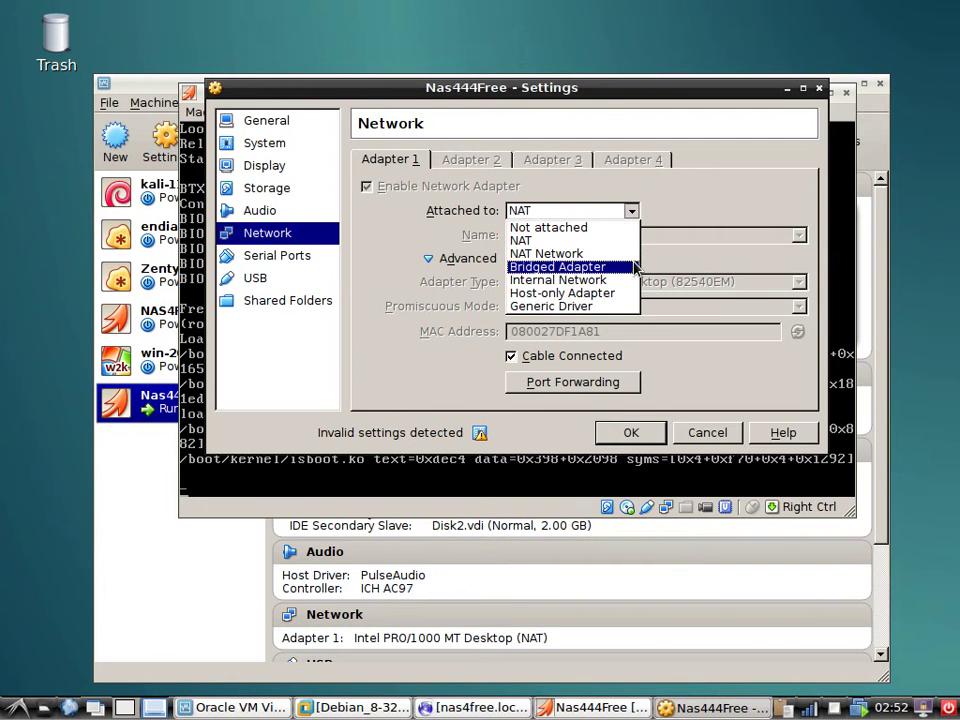
{"action": "left_click", "coordinate": [628, 293]}
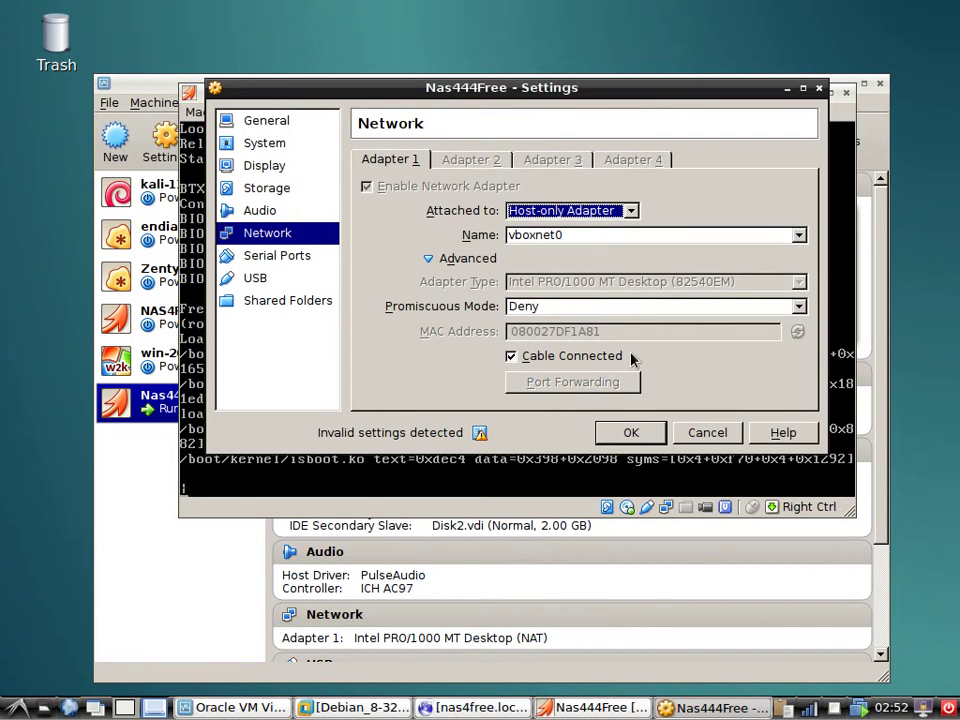
{"action": "left_click", "coordinate": [630, 432]}
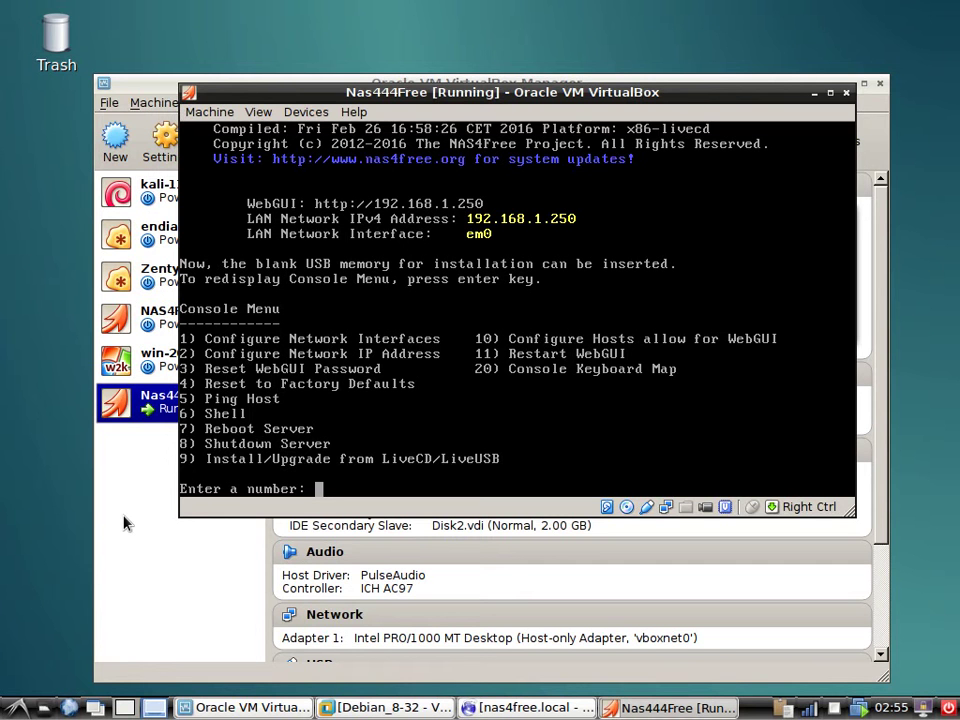
{"action": "type", "text": "9"}
{"action": "key", "text": "Return"}
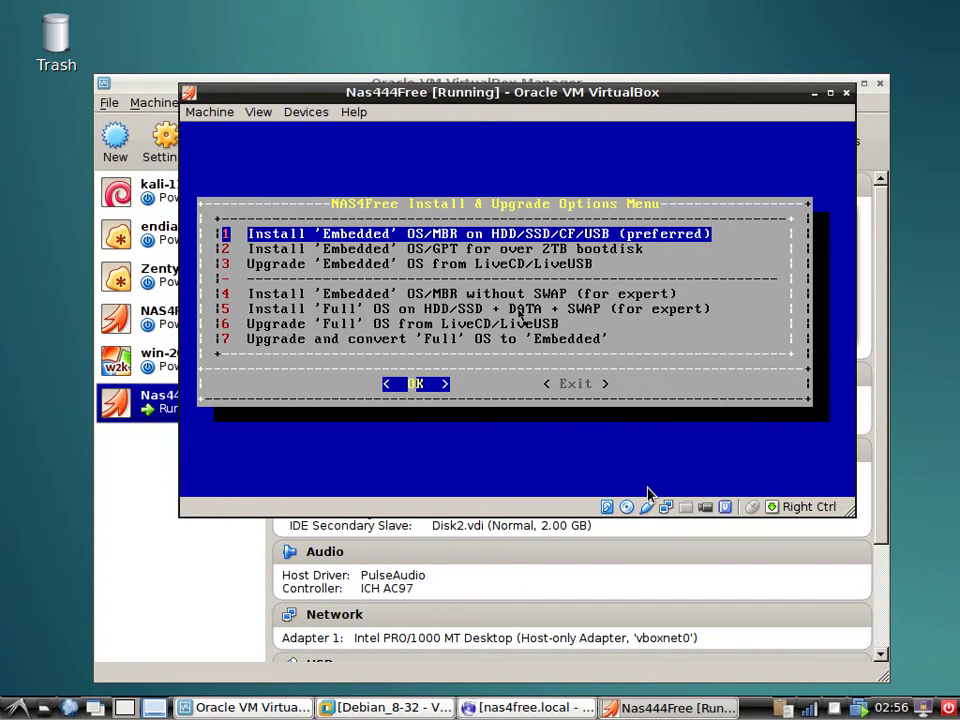
{"action": "key", "text": "Tab"}
{"action": "key", "text": "Return"}
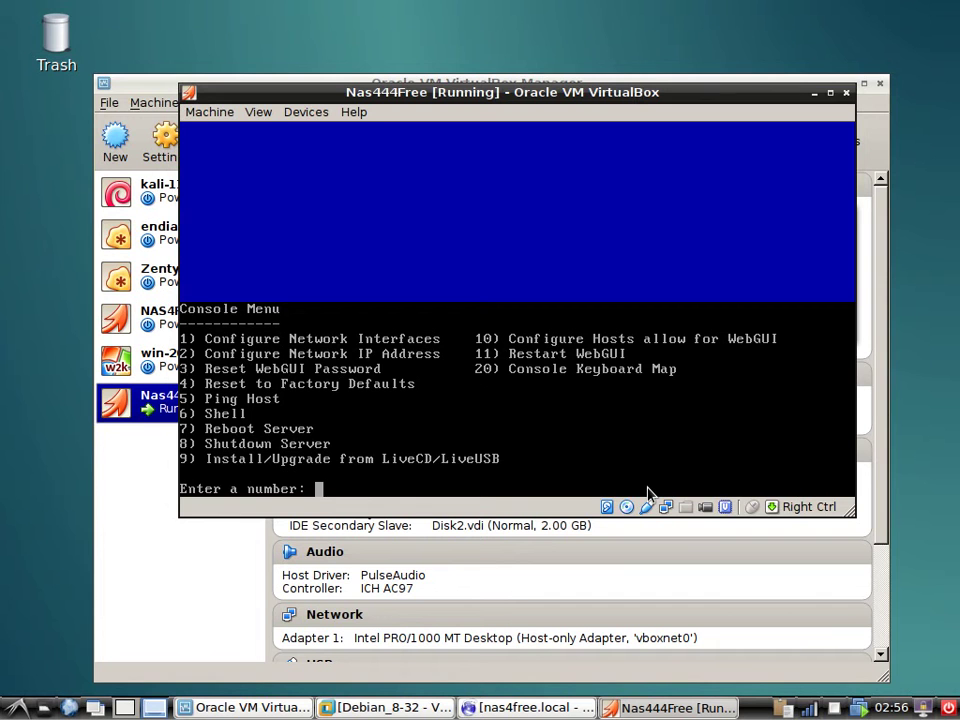
Pick console option 1 and assign em0 as the LAN interface, confirming Yes.
{"action": "type", "text": "1"}
{"action": "key", "text": "Return"}
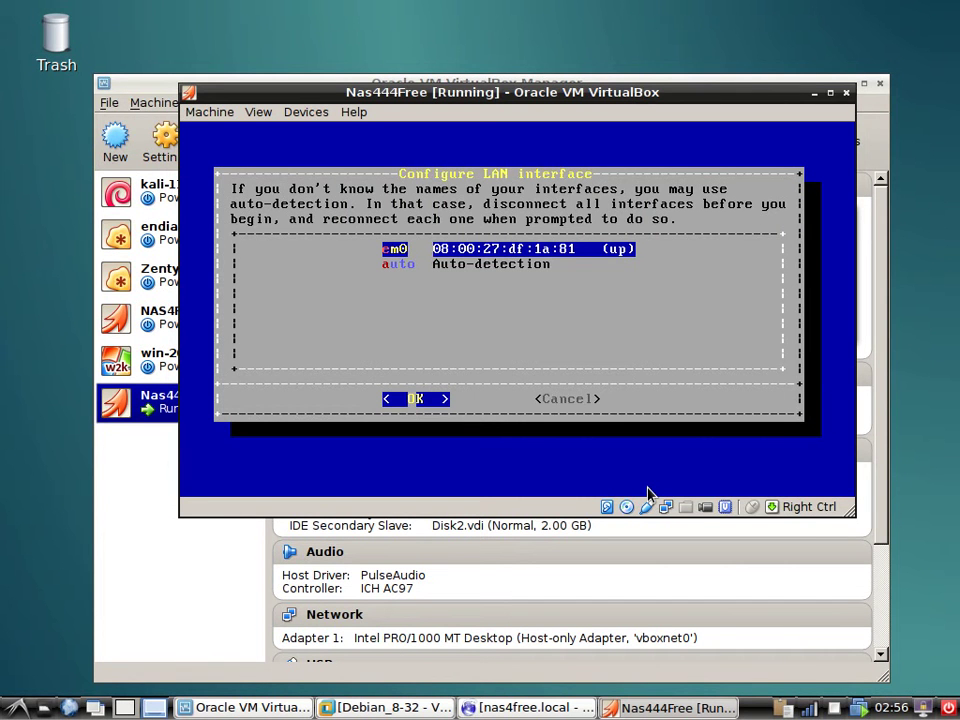
{"action": "key", "text": "Return"}
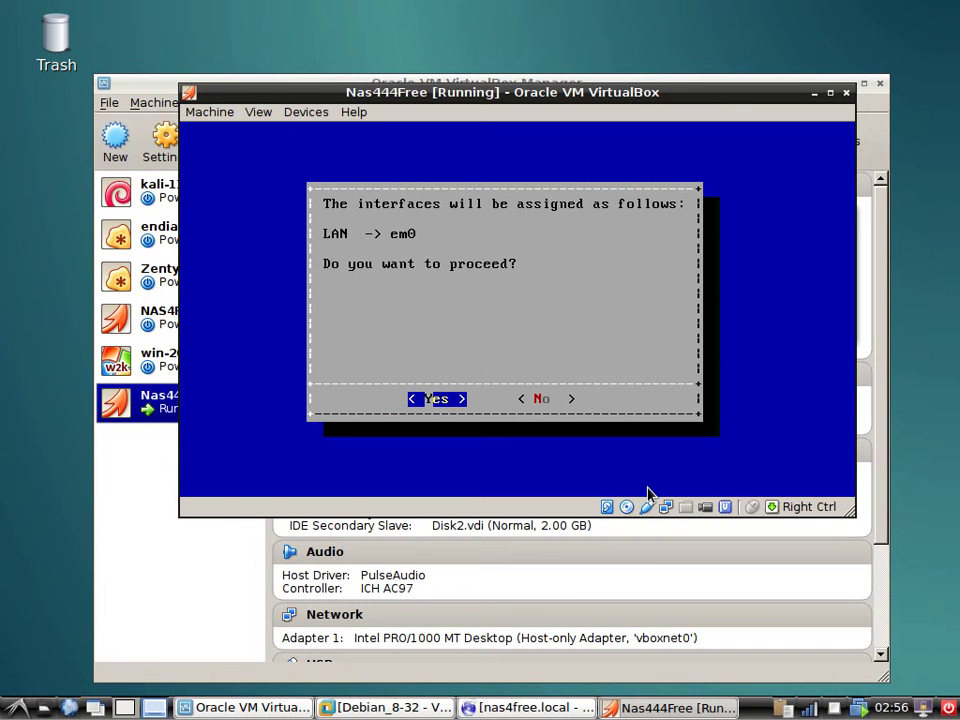
{"action": "key", "text": "Return"}
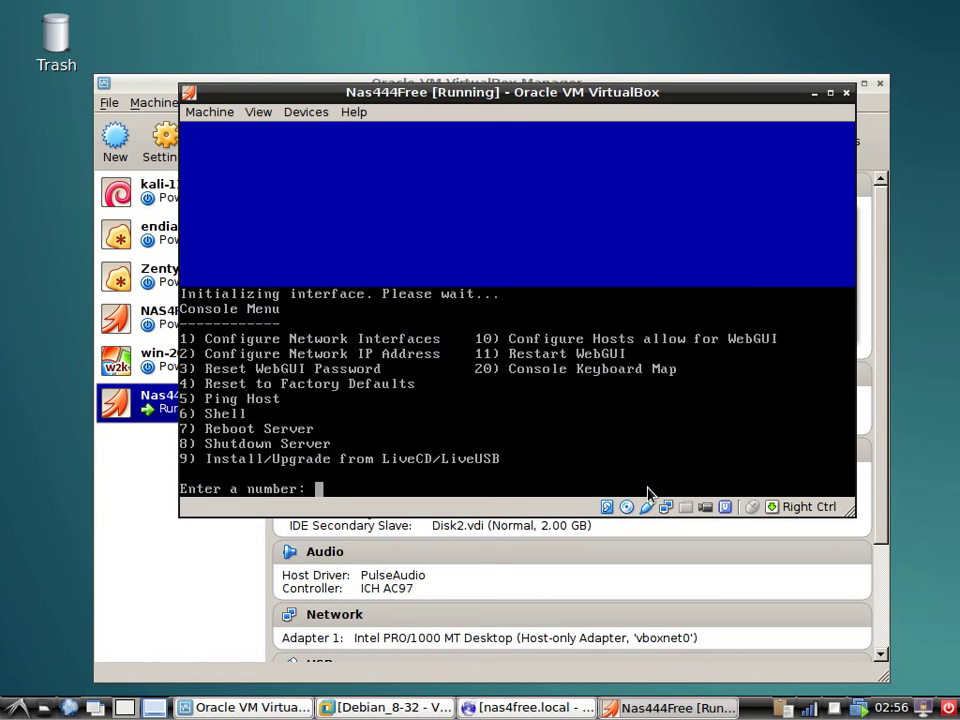
Pick console option 2, enable DHCP for the LAN and decline IPv6.
{"action": "type", "text": "2"}
{"action": "key", "text": "Return"}
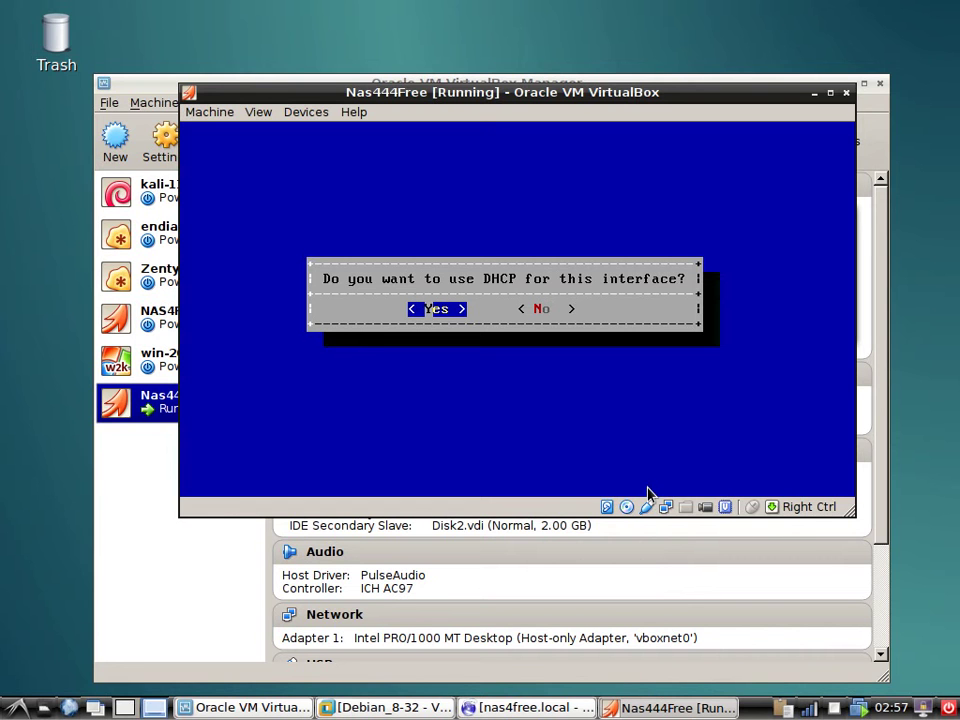
{"action": "key", "text": "Return"}
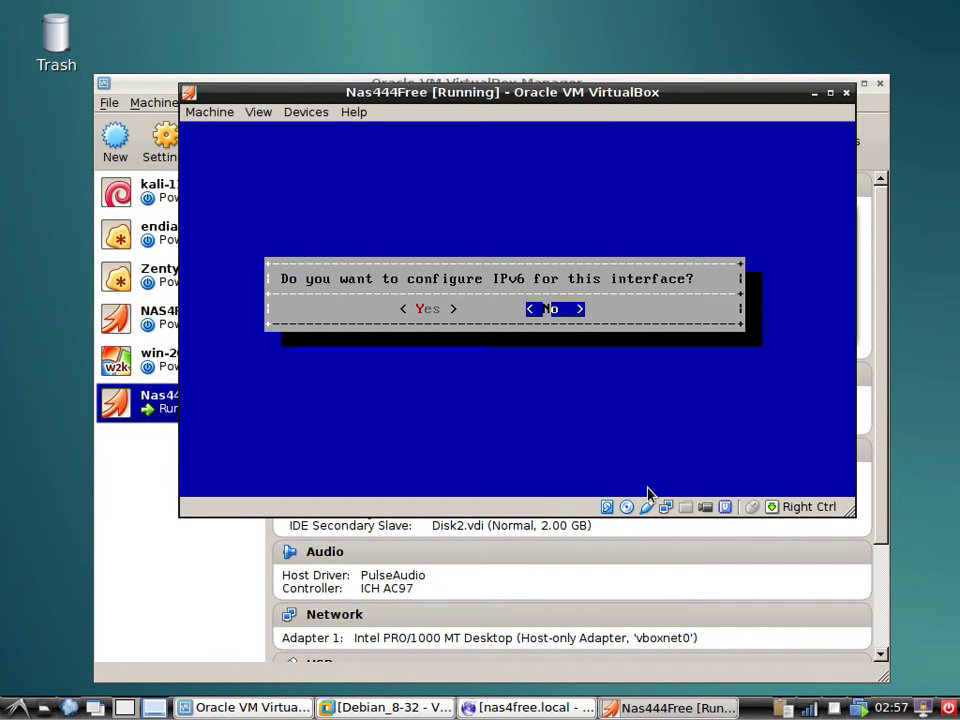
{"action": "key", "text": "Return"}
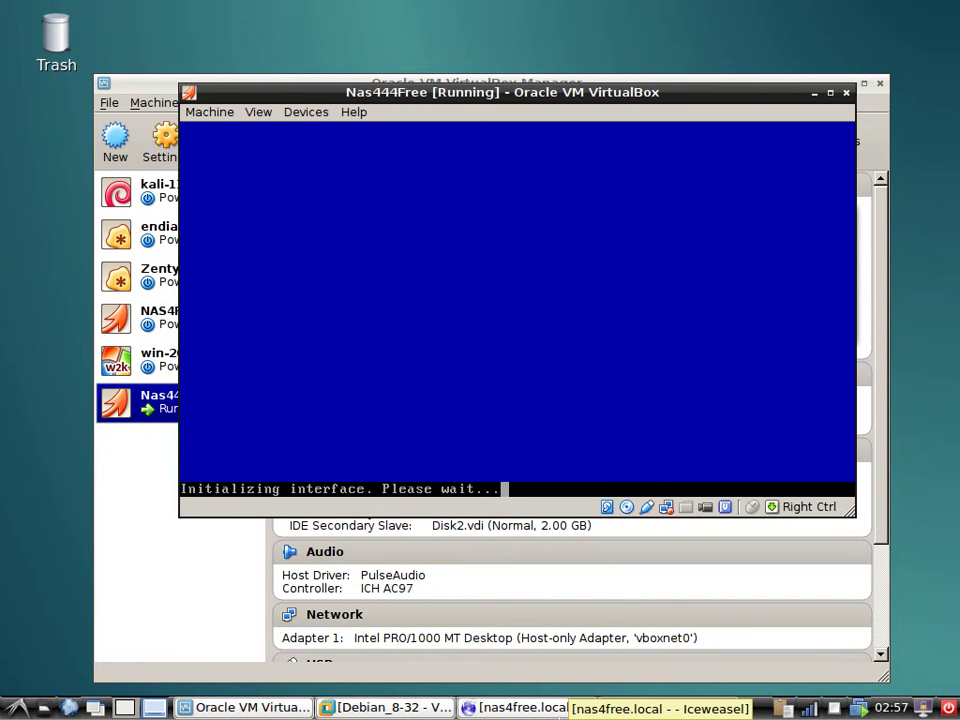
In Iceweasel, change the address's last digit to 2 and load 192.168.56.102.
{"action": "left_click", "coordinate": [556, 710]}
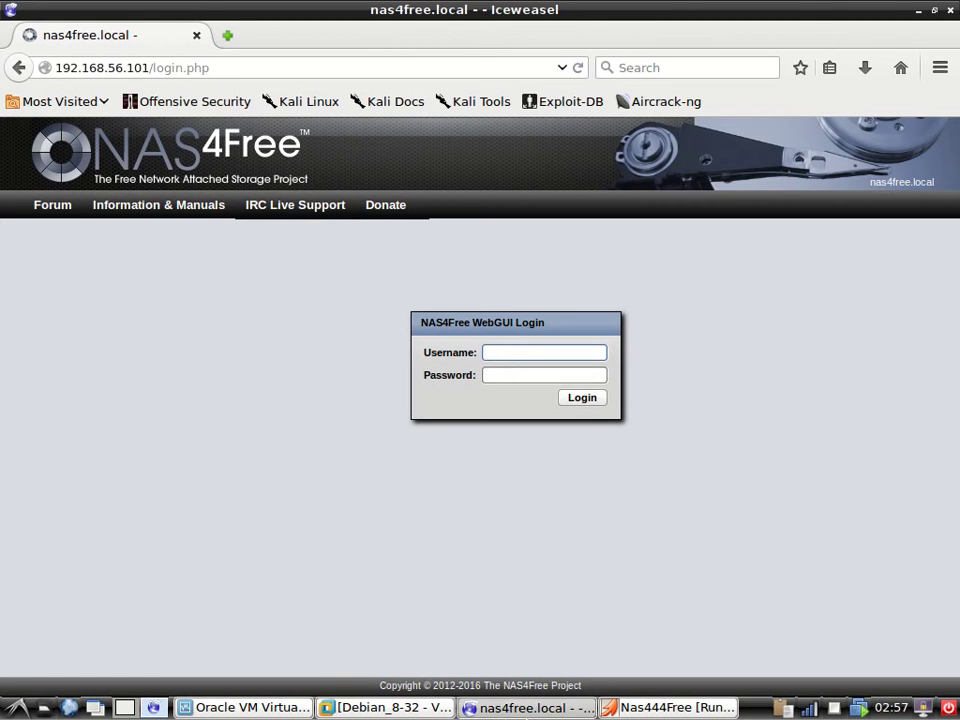
{"action": "left_click", "coordinate": [528, 710]}
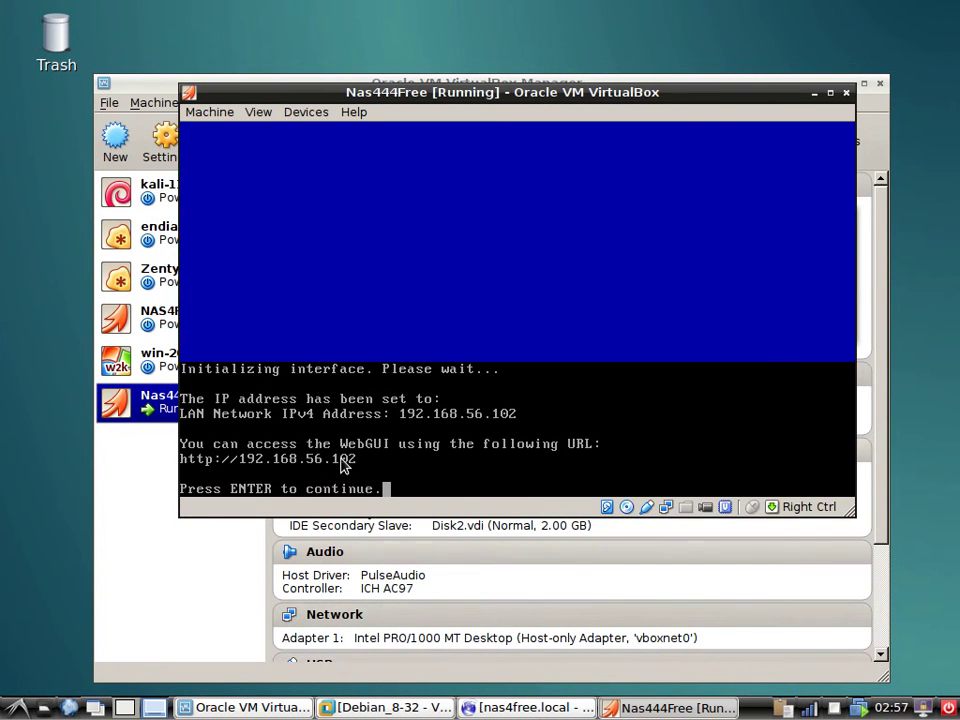
{"action": "left_click", "coordinate": [562, 707]}
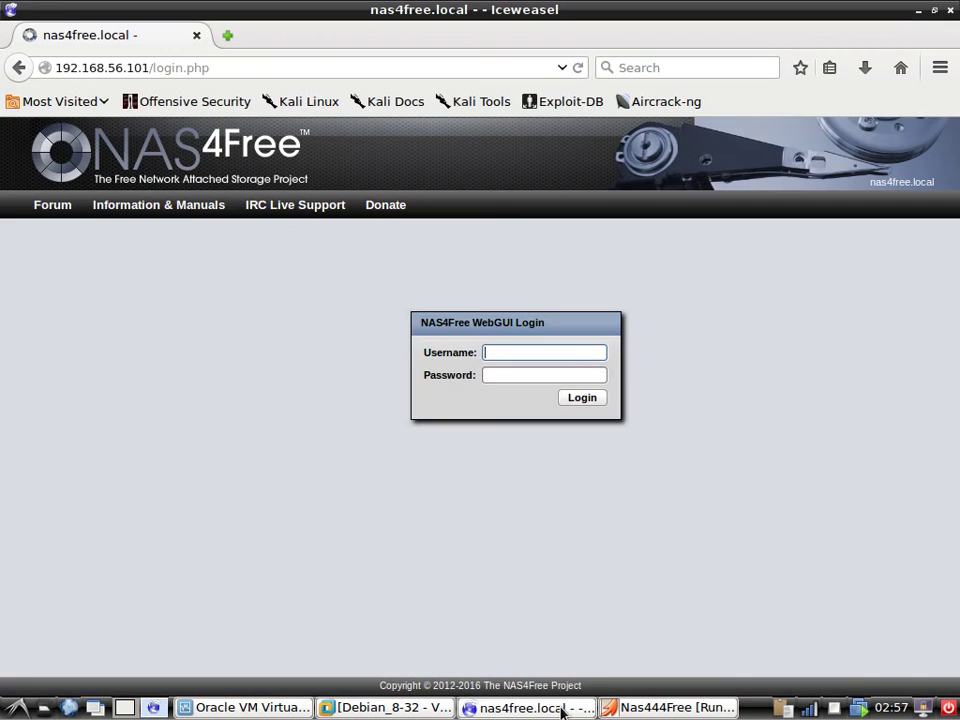
{"action": "left_click", "coordinate": [147, 67]}
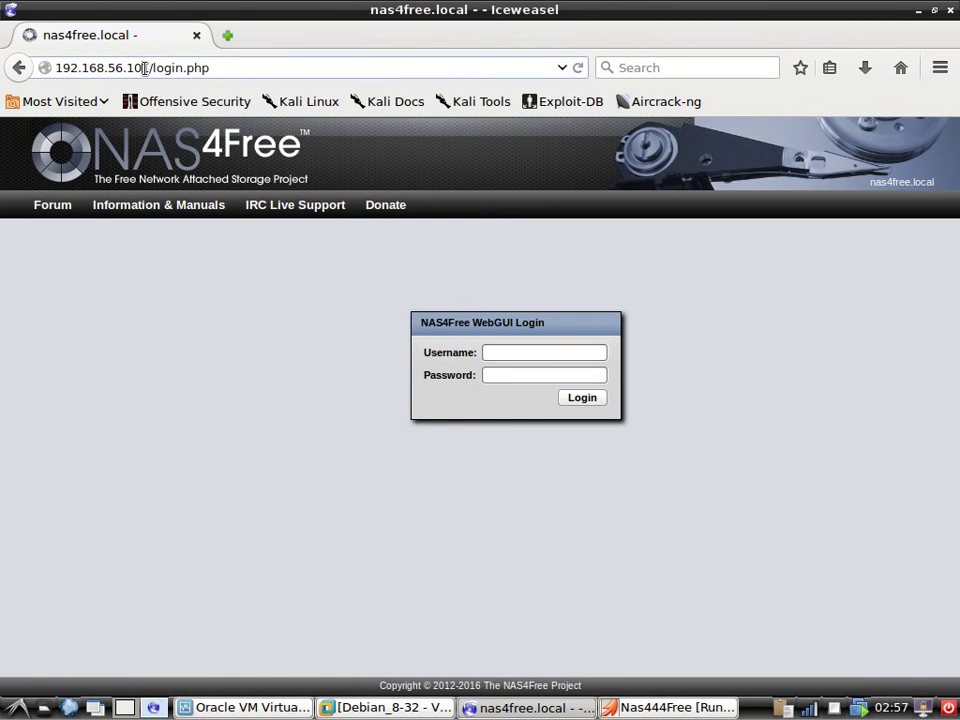
{"action": "type", "text": "2"}
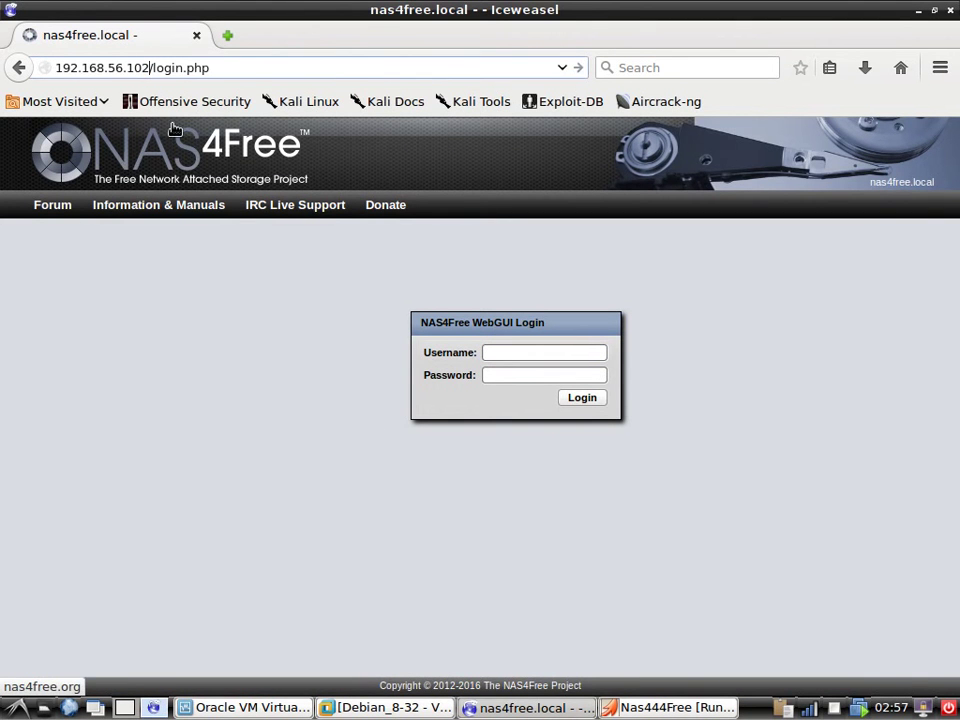
{"action": "key", "text": "Return"}
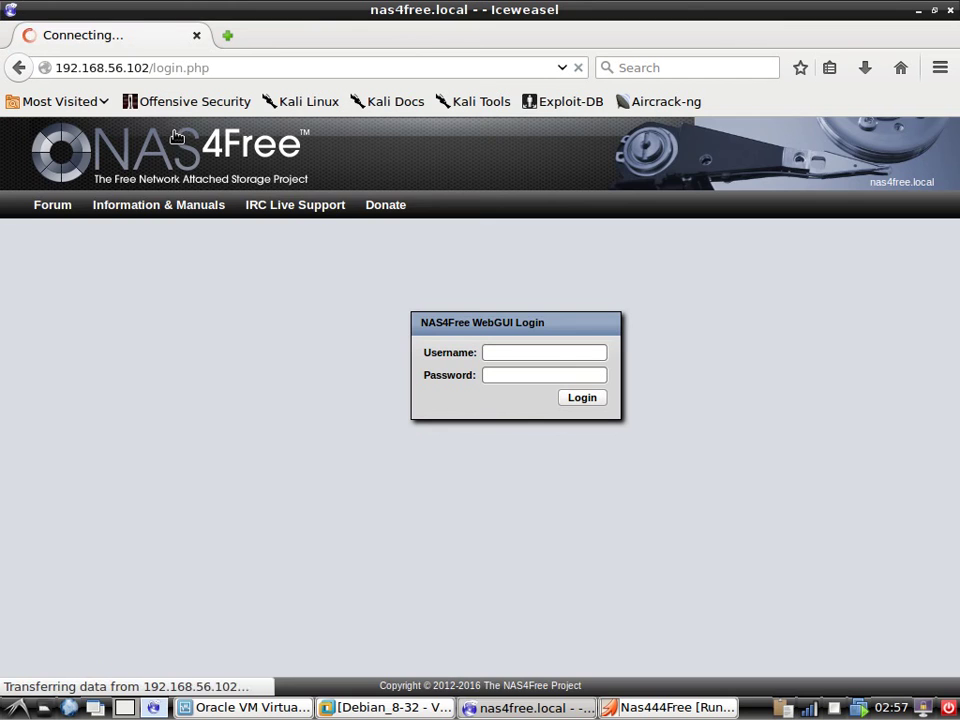
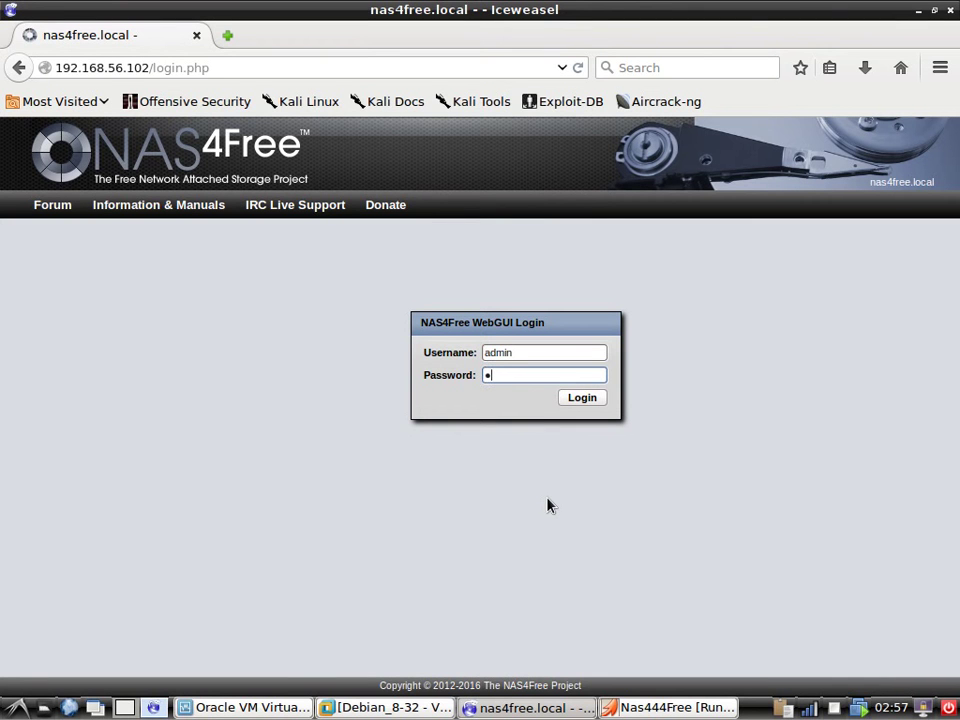
Log in to the WebGUI with the admin password and dismiss the save-password offer.
{"action": "type", "text": "free"}
{"action": "key", "text": "Return"}
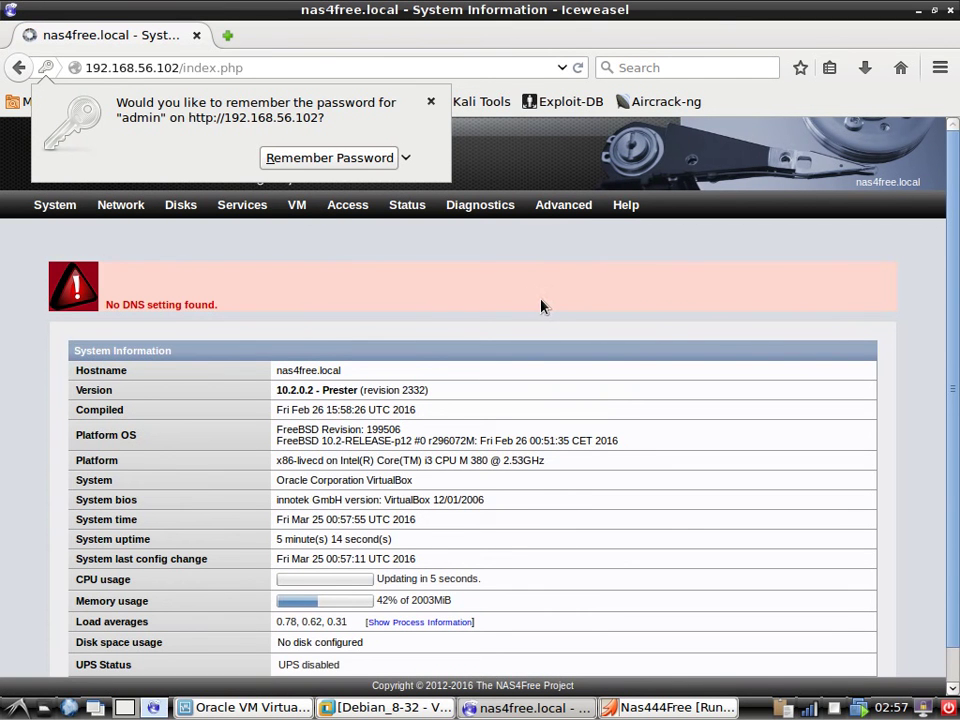
{"action": "left_click", "coordinate": [512, 326]}
Go to System > Advanced settings from the menu bar.
{"action": "scroll", "coordinate": [418, 340], "scroll_direction": "down", "scroll_amount": 1}
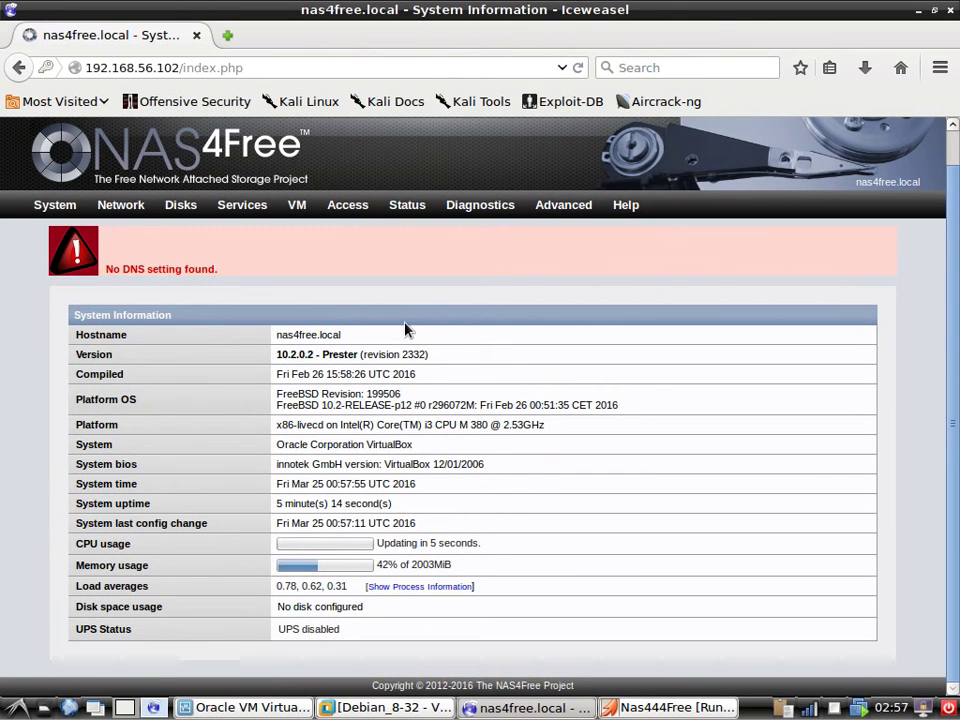
{"action": "mouse_move", "coordinate": [181, 206]}
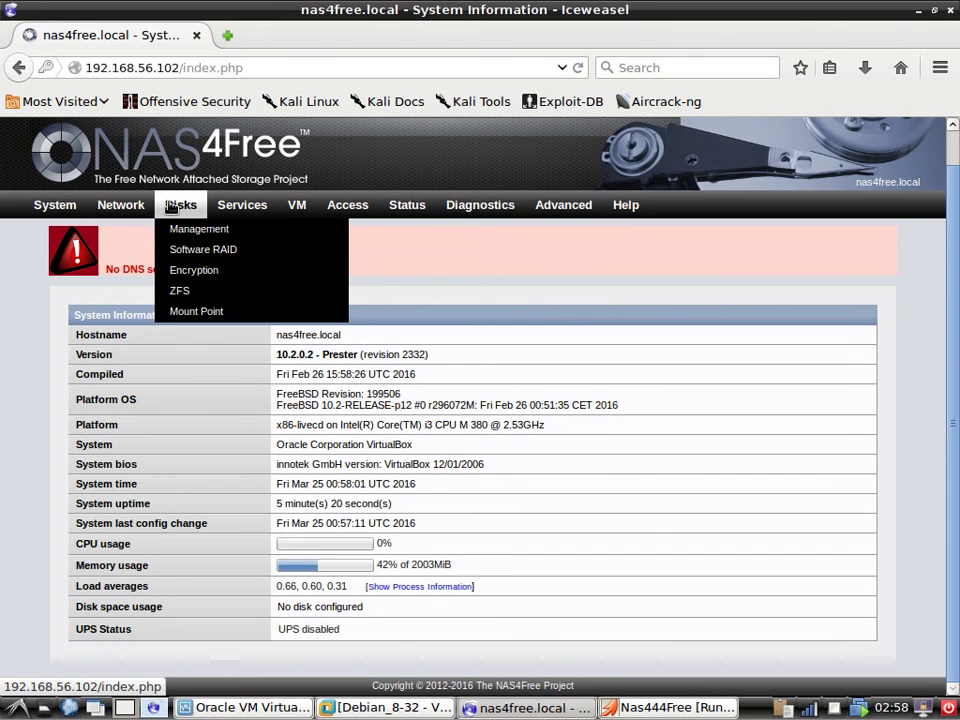
{"action": "mouse_move", "coordinate": [45, 205]}
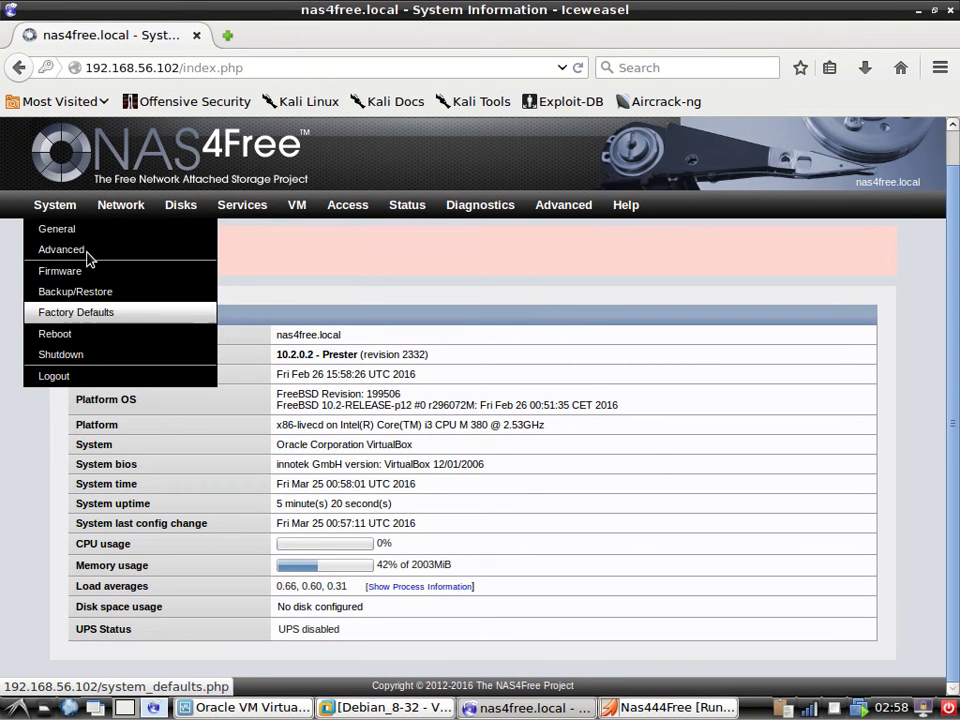
{"action": "left_click", "coordinate": [65, 250]}
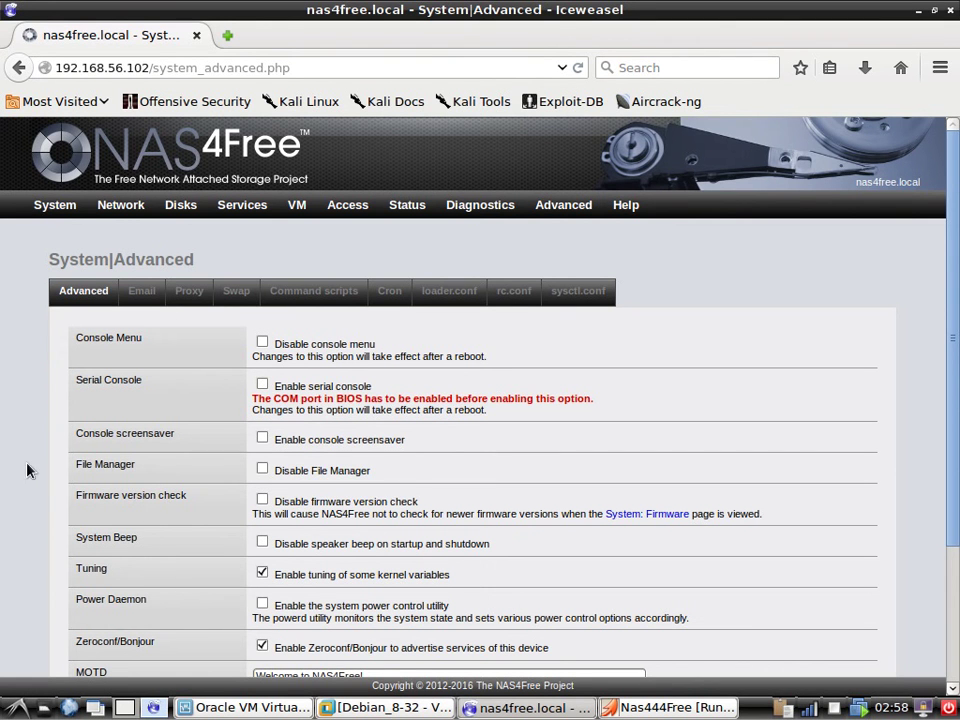
{"action": "scroll", "coordinate": [30, 472], "scroll_direction": "down", "scroll_amount": 3}
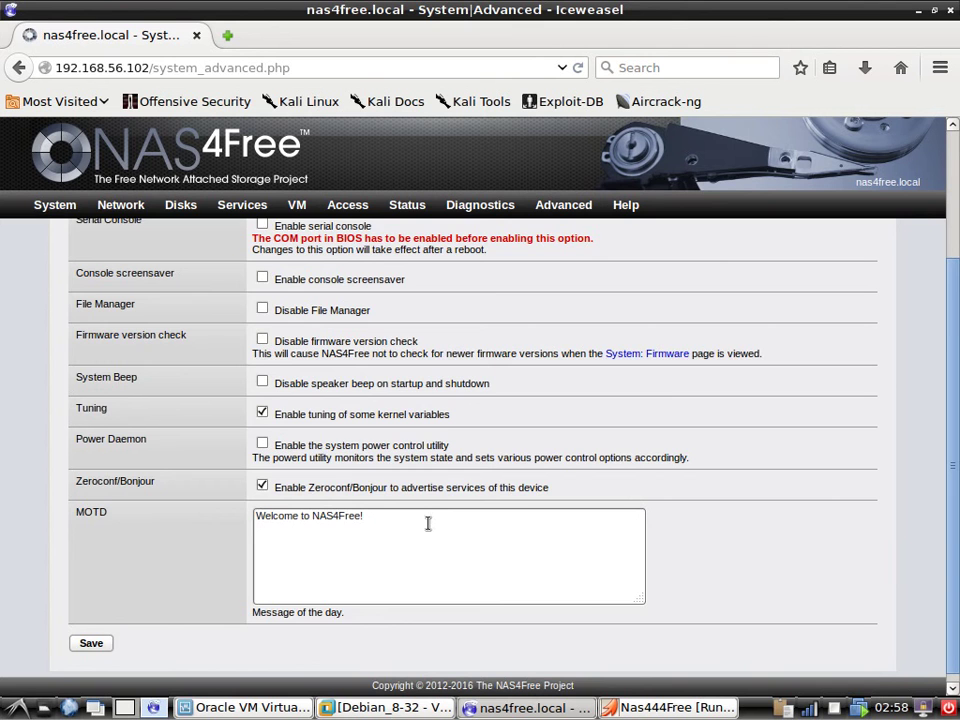
{"action": "scroll", "coordinate": [290, 525], "scroll_direction": "up", "scroll_amount": 3}
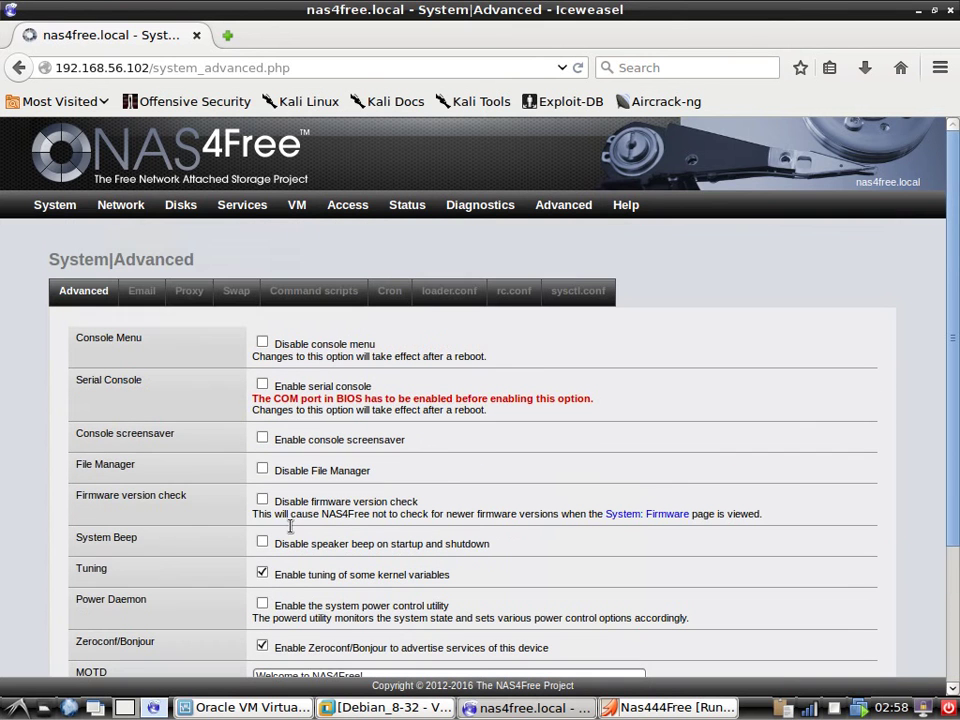
Open General Setup, keep the WebGUI protocol at HTTP and clear the custom port entry.
{"action": "mouse_move", "coordinate": [43, 207]}
{"action": "left_click", "coordinate": [73, 238]}
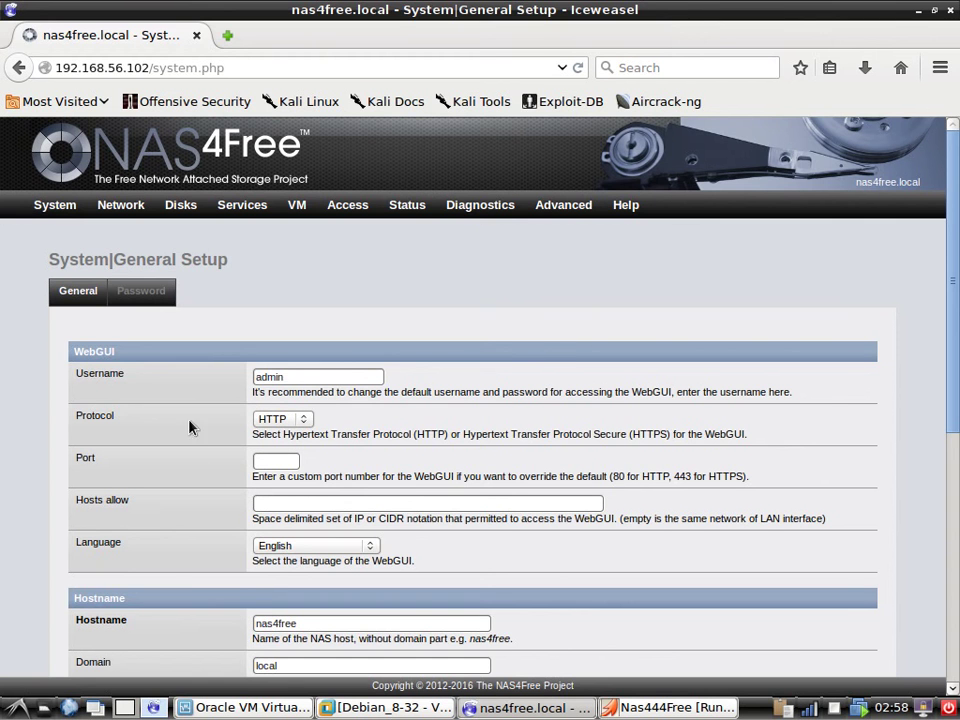
{"action": "scroll", "coordinate": [352, 462], "scroll_direction": "down", "scroll_amount": 1}
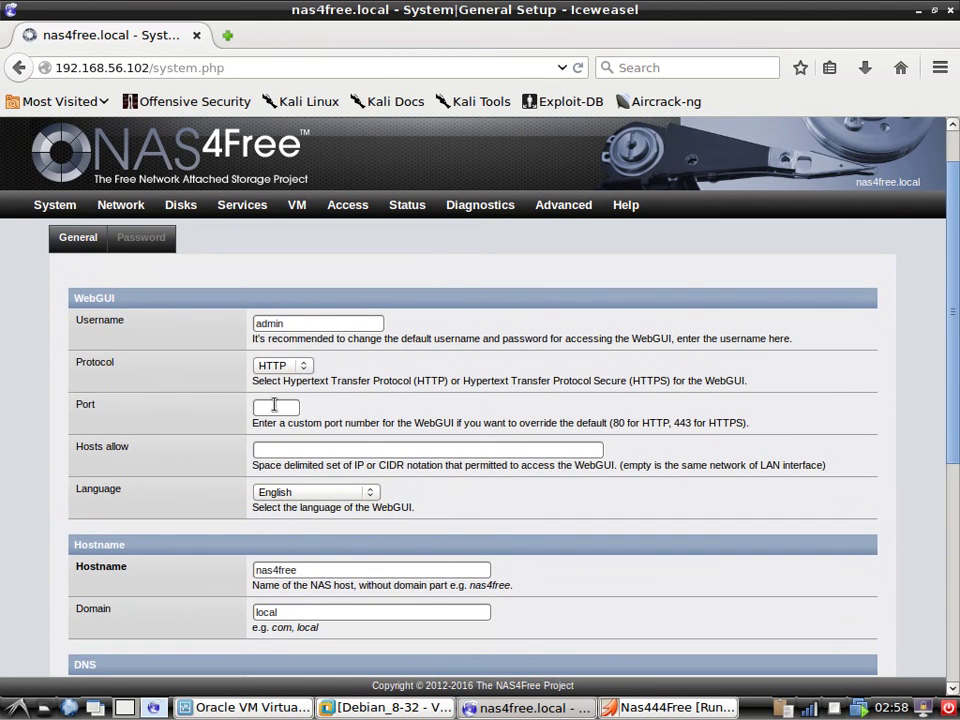
{"action": "scroll", "coordinate": [275, 405], "scroll_direction": "down", "scroll_amount": 1}
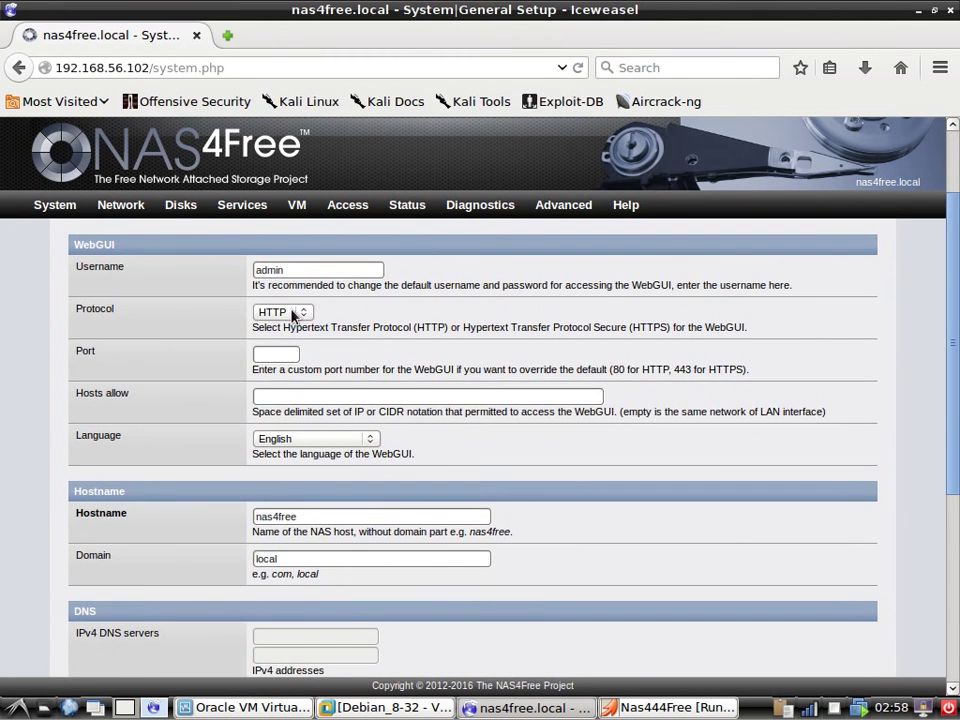
{"action": "left_click", "coordinate": [292, 316]}
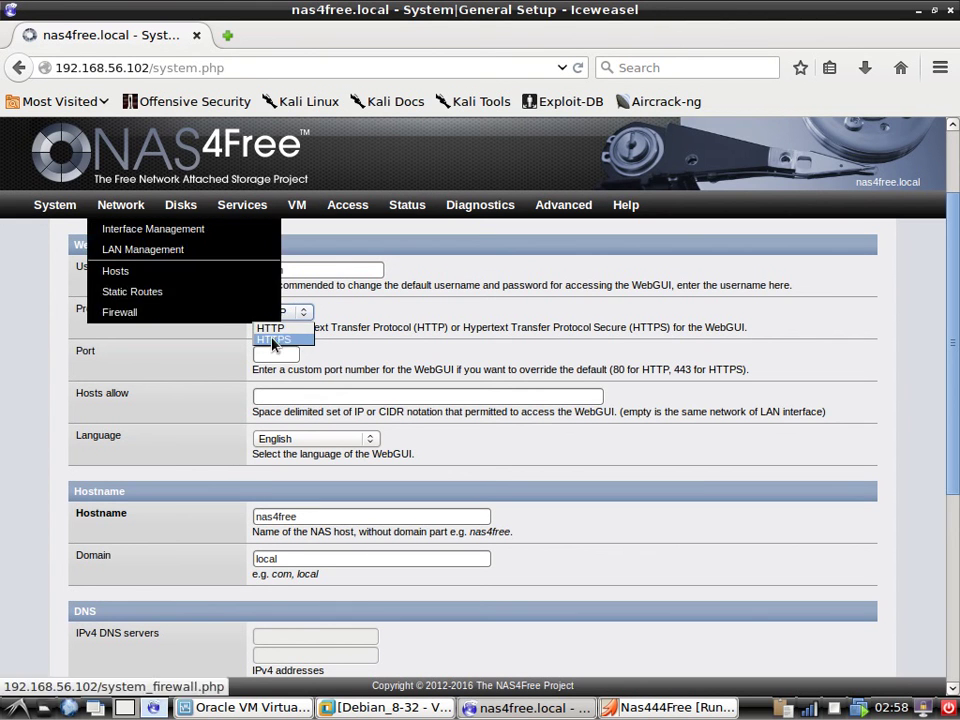
{"action": "left_click", "coordinate": [84, 356]}
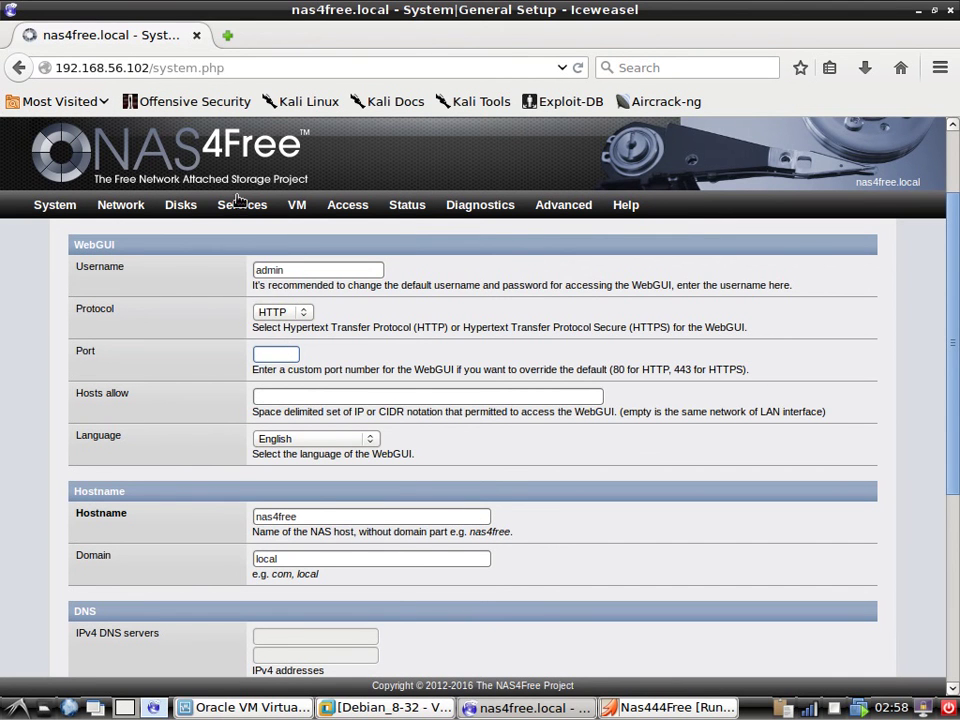
{"action": "mouse_move", "coordinate": [227, 206]}
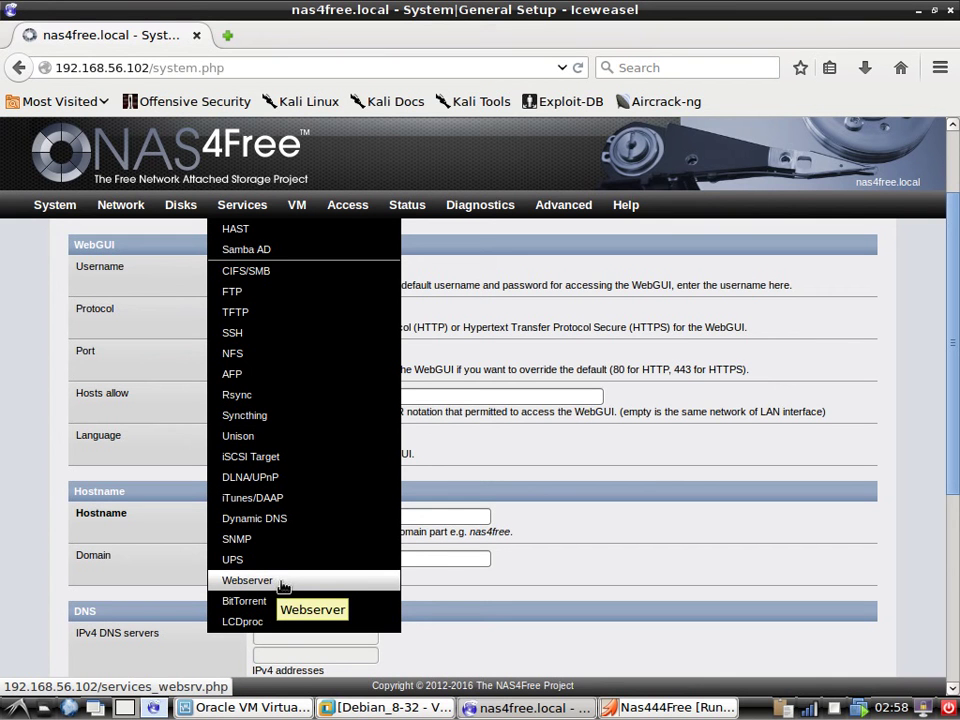
{"action": "left_click", "coordinate": [264, 355]}
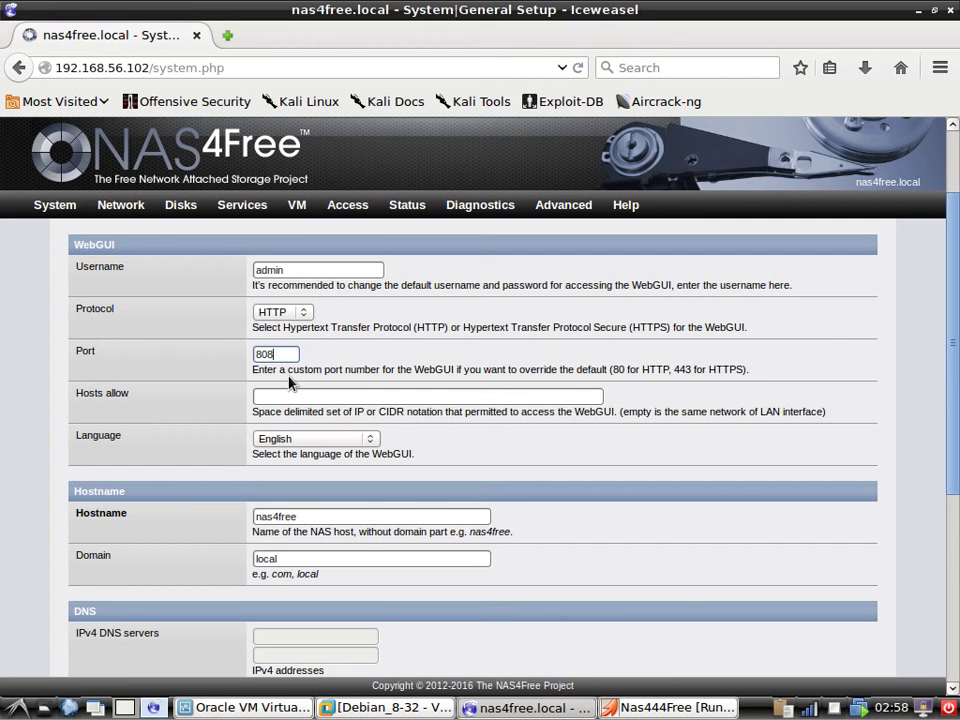
{"action": "key", "text": "BackSpace"}
{"action": "key", "text": "BackSpace"}
{"action": "key", "text": "BackSpace"}
{"action": "scroll", "coordinate": [243, 425], "scroll_direction": "down", "scroll_amount": 1}
Review the language and date format lists, leaving English and the date format unchanged.
{"action": "left_click", "coordinate": [315, 386]}
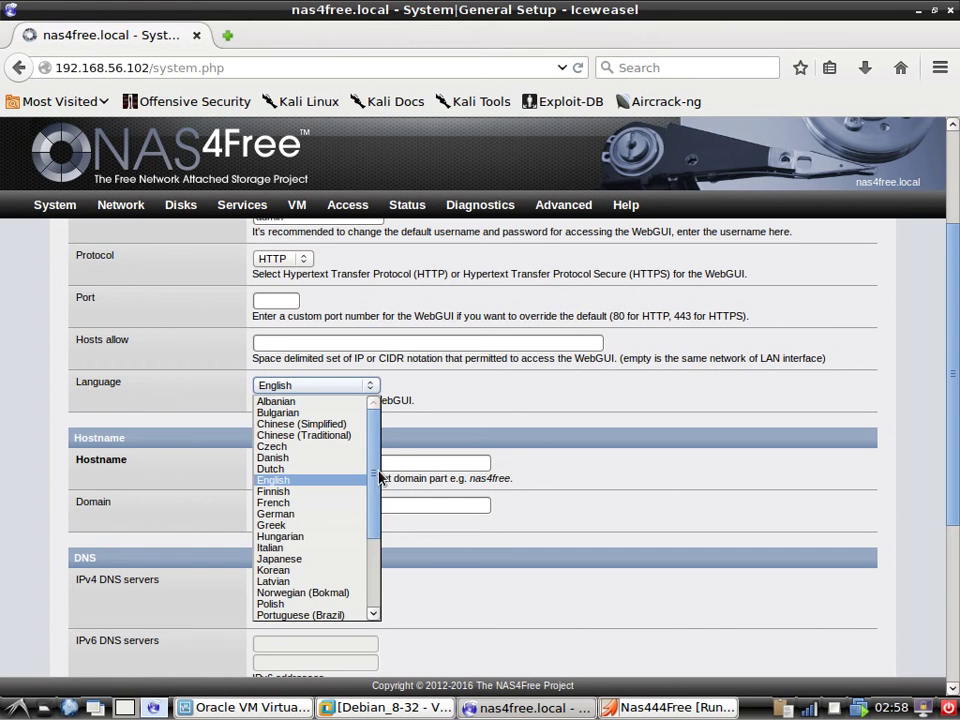
{"action": "left_click_drag", "start_coordinate": [371, 441], "coordinate": [383, 517]}
{"action": "left_click", "coordinate": [185, 401]}
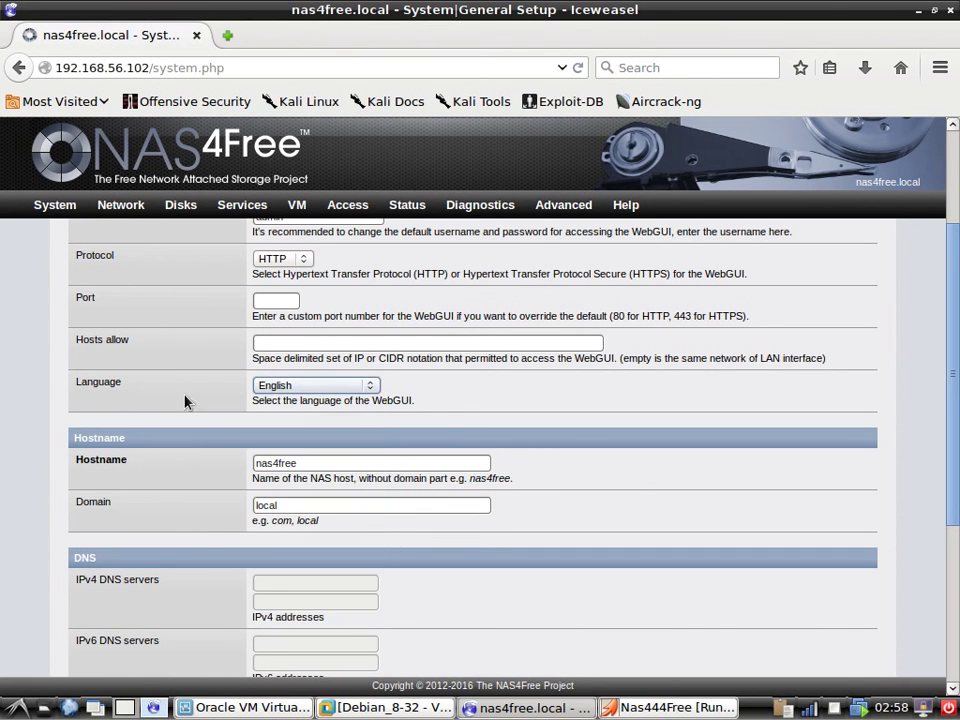
{"action": "scroll", "coordinate": [157, 465], "scroll_direction": "down", "scroll_amount": 2}
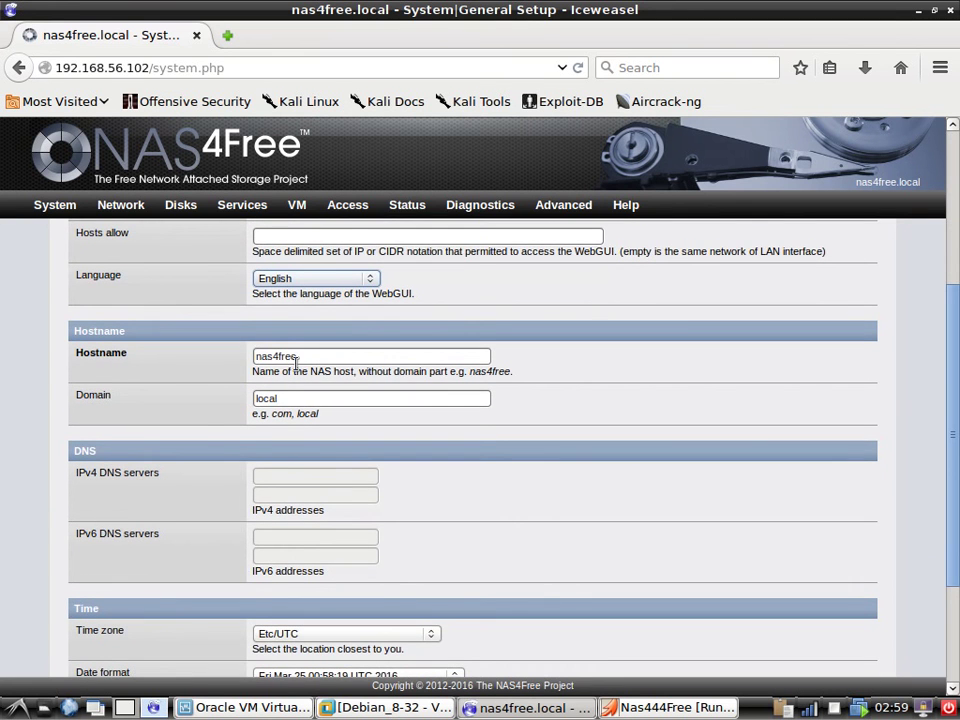
{"action": "scroll", "coordinate": [170, 449], "scroll_direction": "down", "scroll_amount": 1}
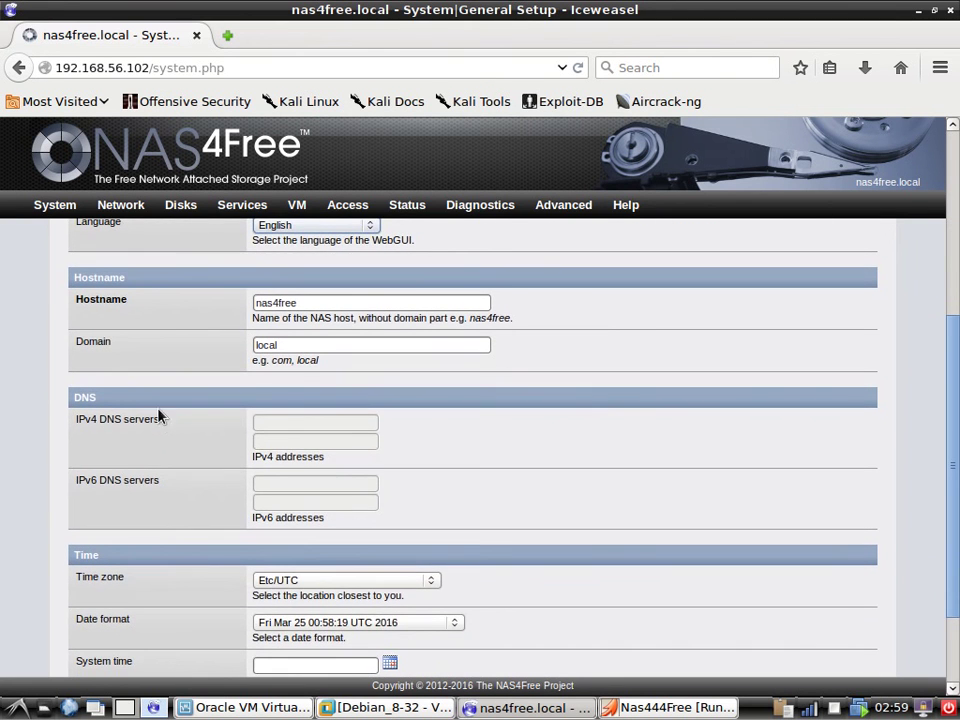
{"action": "scroll", "coordinate": [207, 537], "scroll_direction": "down", "scroll_amount": 2}
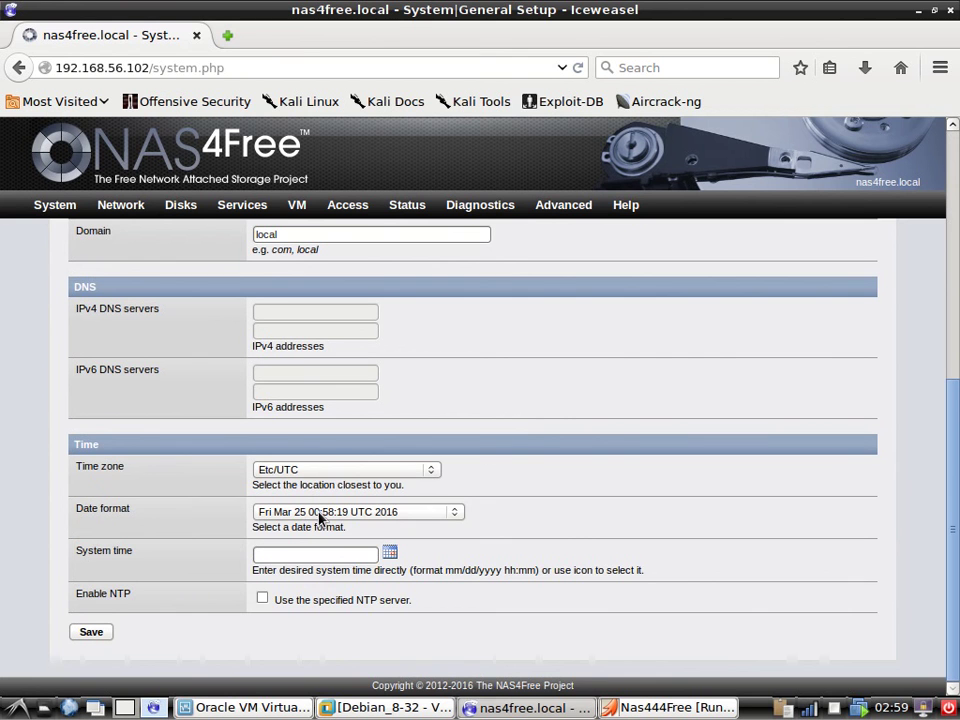
{"action": "left_click", "coordinate": [318, 512]}
{"action": "left_click", "coordinate": [320, 517]}
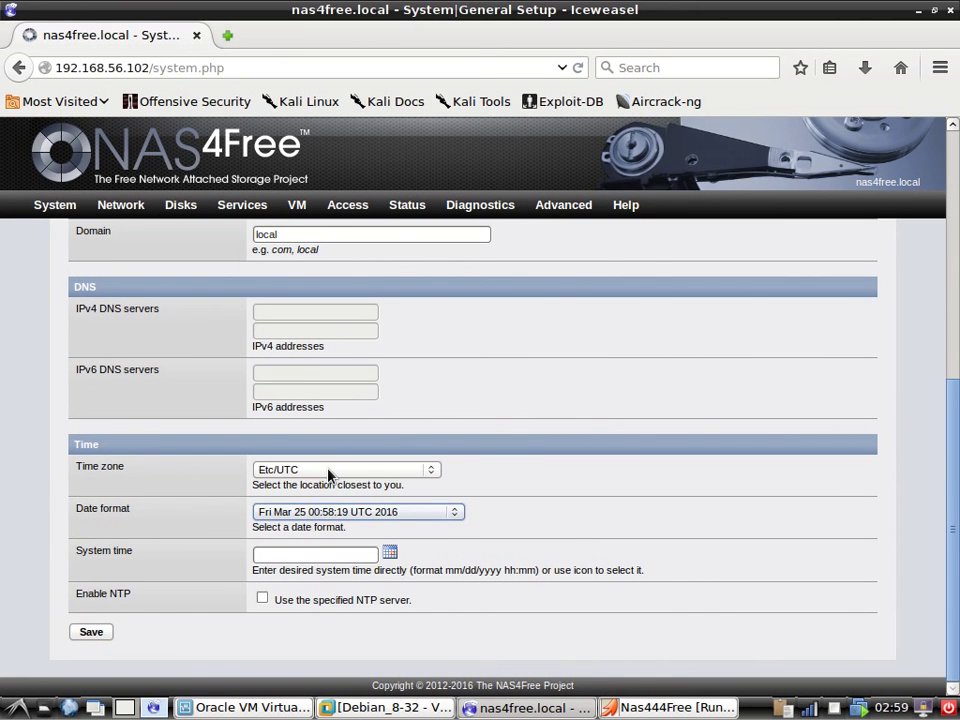
Change the time zone from Etc/UTC to Asia/Amman.
{"action": "left_click", "coordinate": [328, 474]}
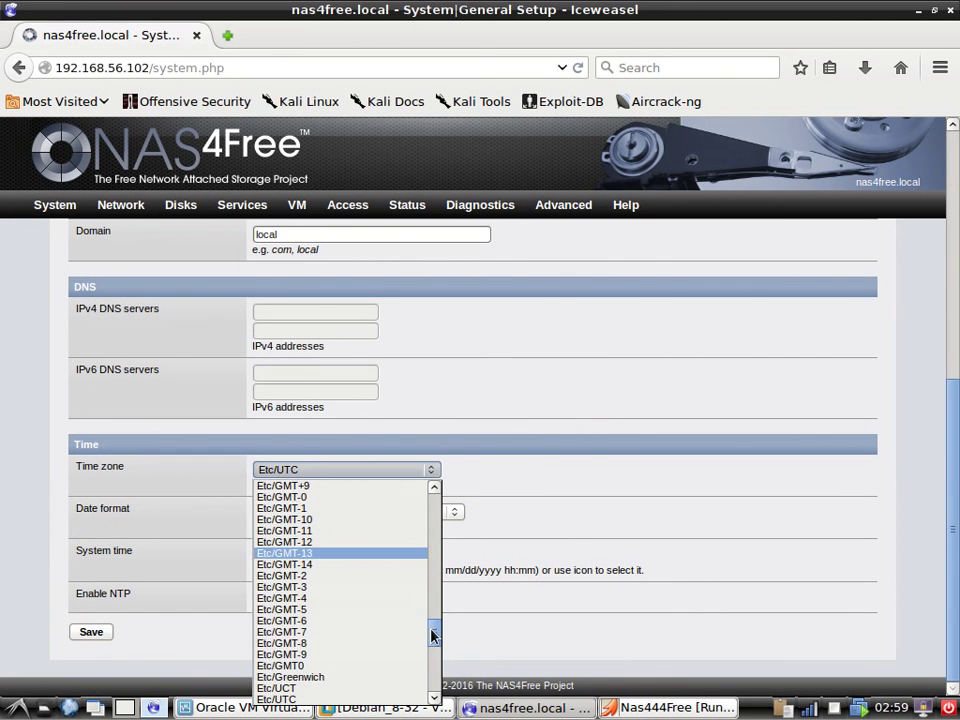
{"action": "left_click_drag", "start_coordinate": [434, 632], "coordinate": [410, 594]}
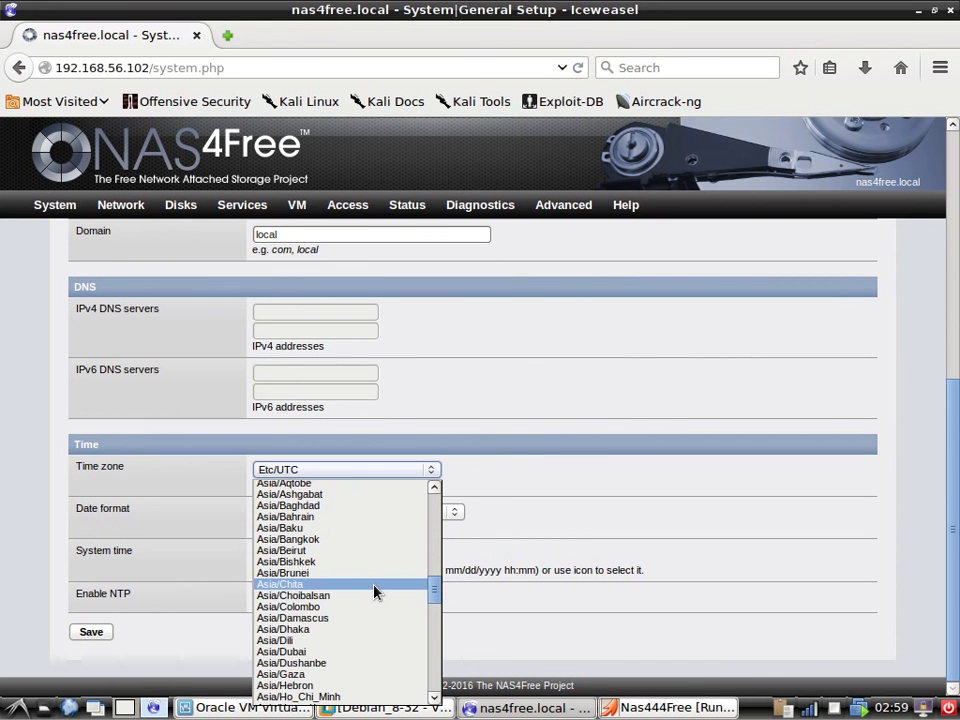
{"action": "scroll", "coordinate": [375, 591], "scroll_direction": "up", "scroll_amount": 3}
{"action": "left_click", "coordinate": [300, 550]}
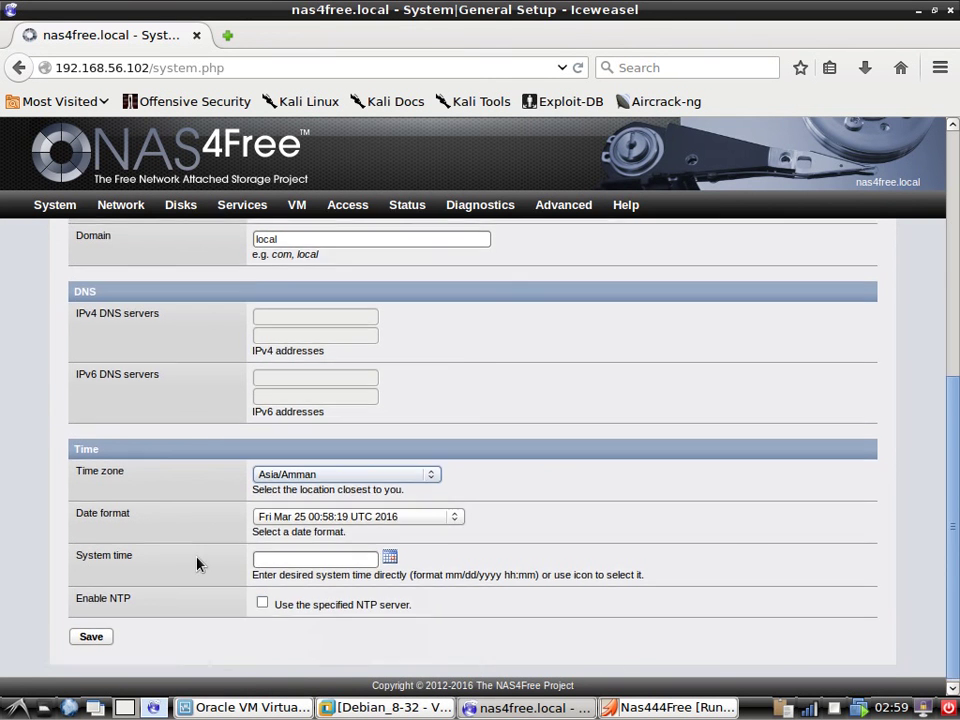
{"action": "scroll", "coordinate": [197, 564], "scroll_direction": "up", "scroll_amount": 7}
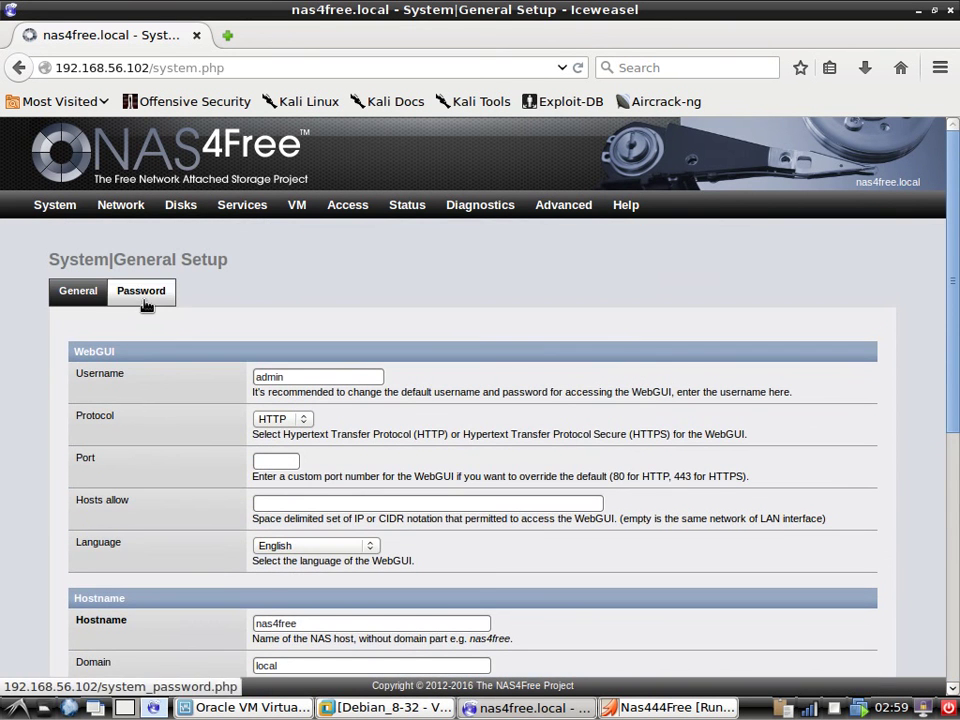
Go to the WebGUI Password page, then minimize Iceweasel to show the VM console.
{"action": "left_click", "coordinate": [143, 295]}
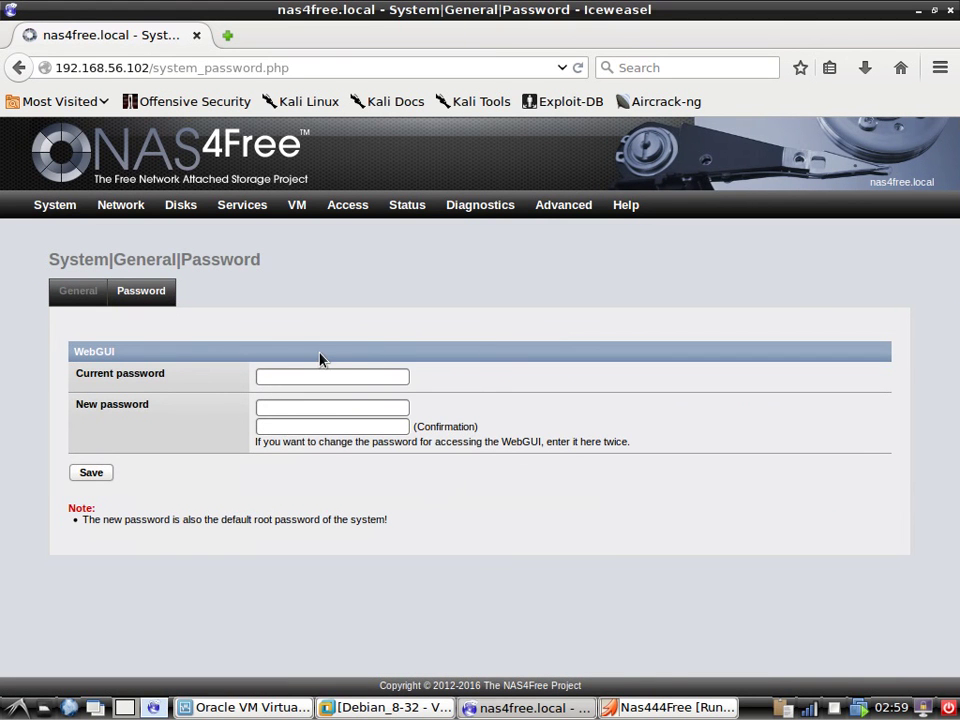
{"action": "mouse_move", "coordinate": [170, 206]}
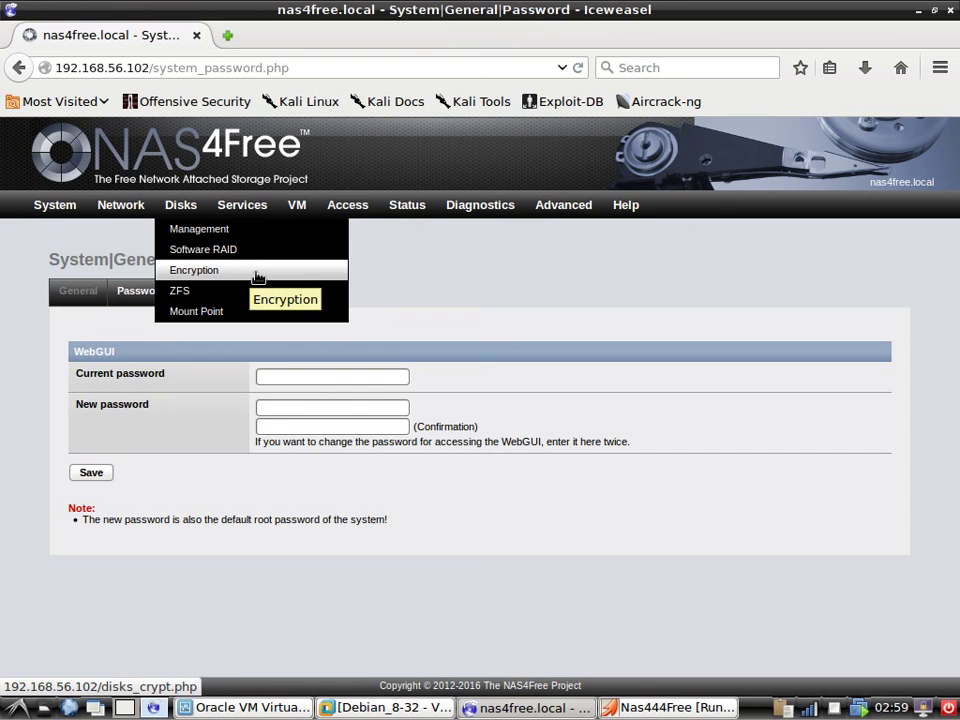
{"action": "mouse_move", "coordinate": [255, 211]}
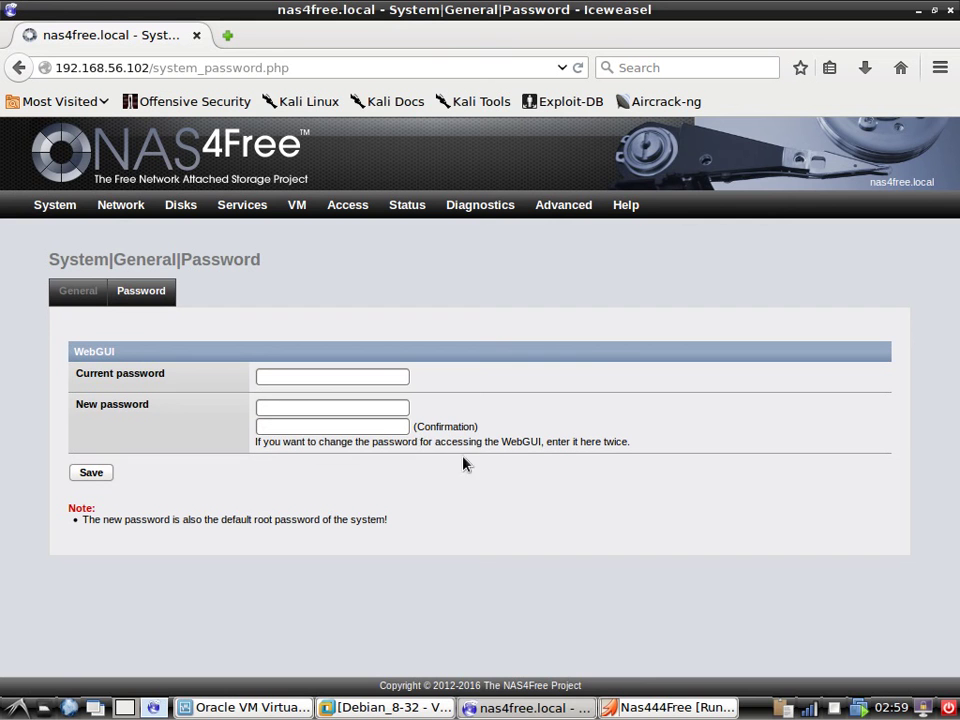
{"action": "left_click", "coordinate": [535, 710]}
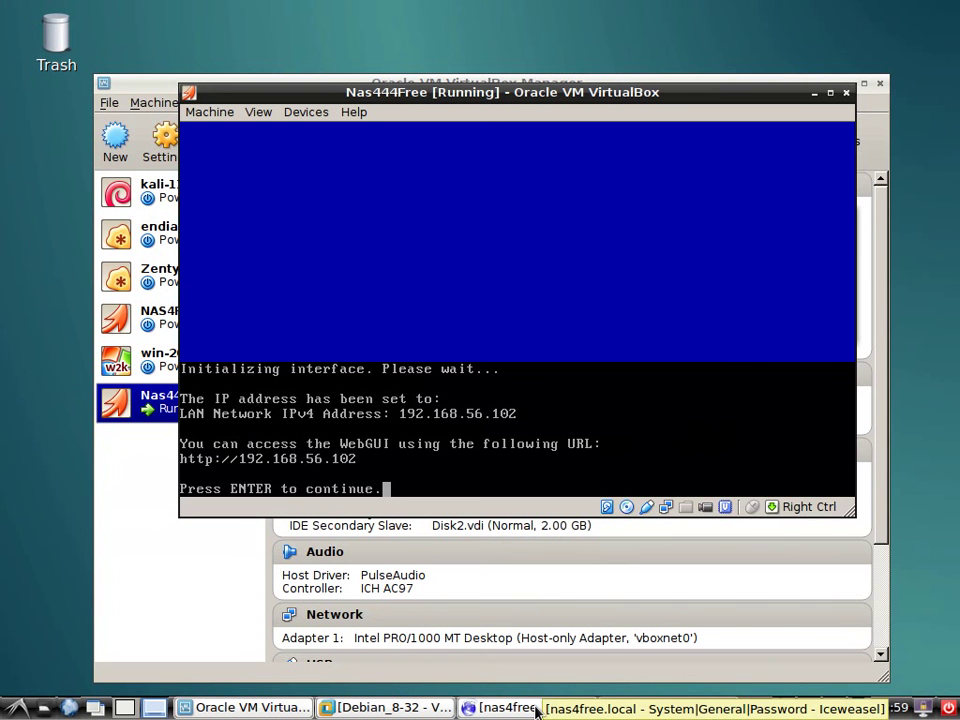
Shut down the server via console option 8 with Yes, then select NAS4Free in VirtualBox.
{"action": "key", "text": "Return"}
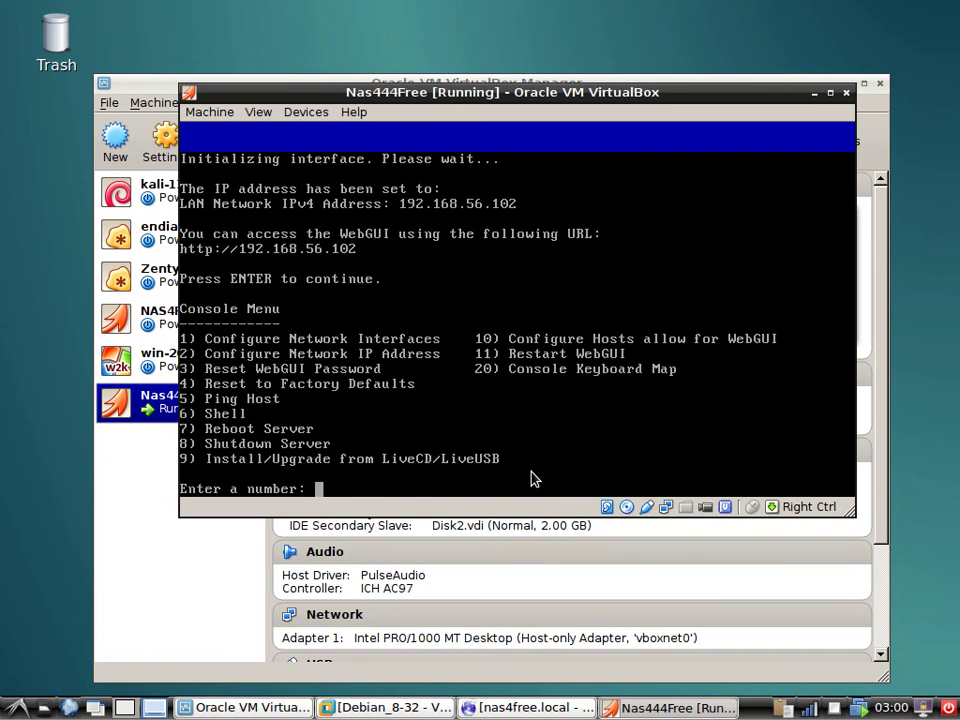
{"action": "type", "text": "8"}
{"action": "key", "text": "Return"}
{"action": "key", "text": "Left"}
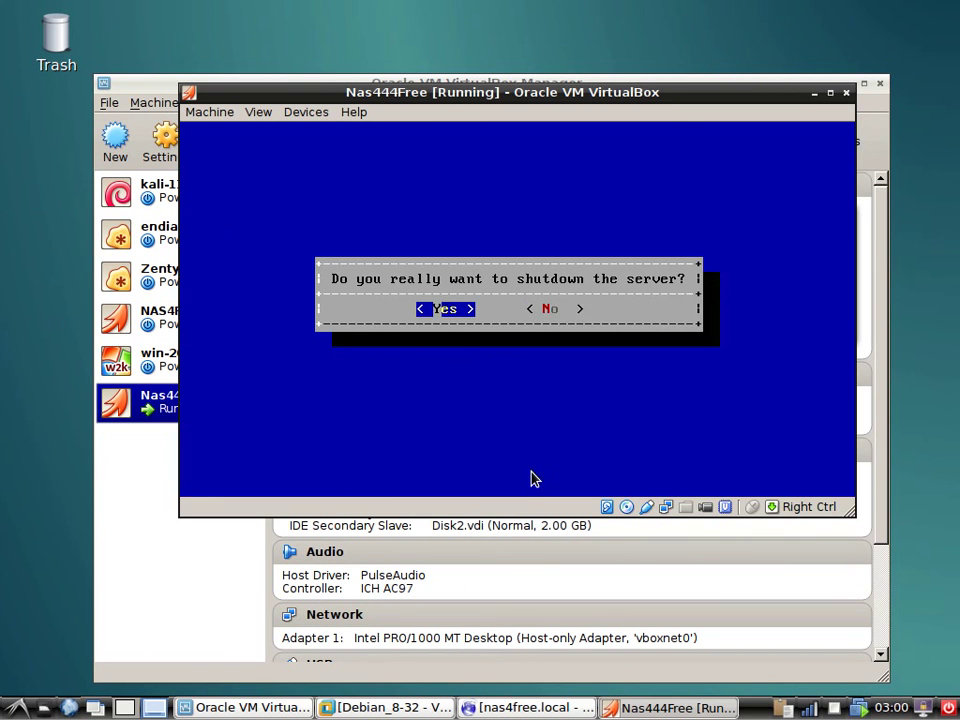
{"action": "key", "text": "Return"}
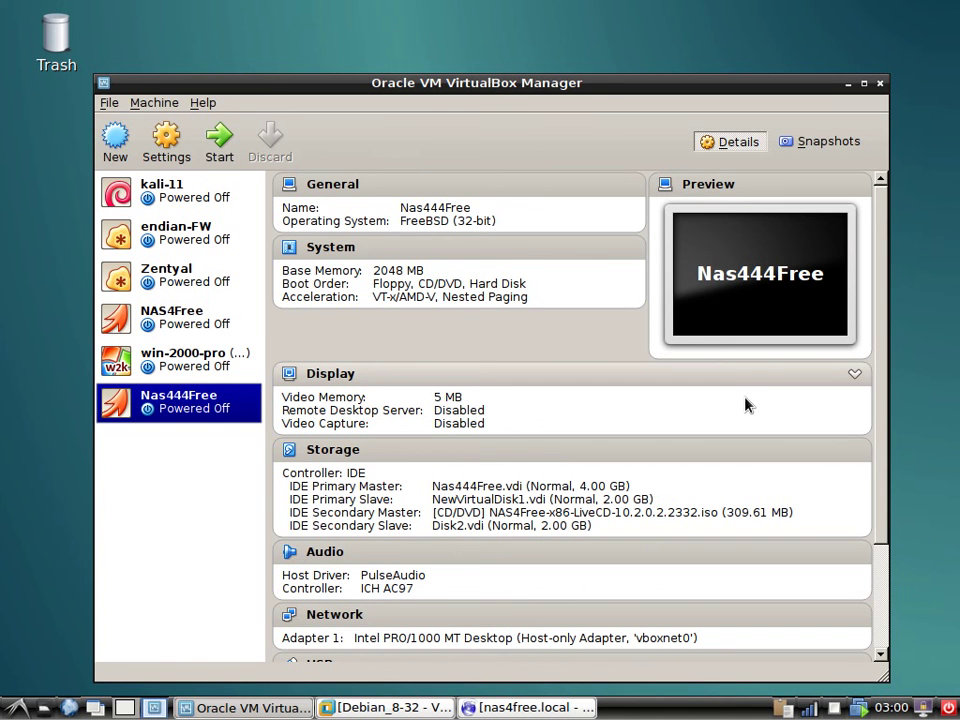
{"action": "left_click", "coordinate": [205, 322]}
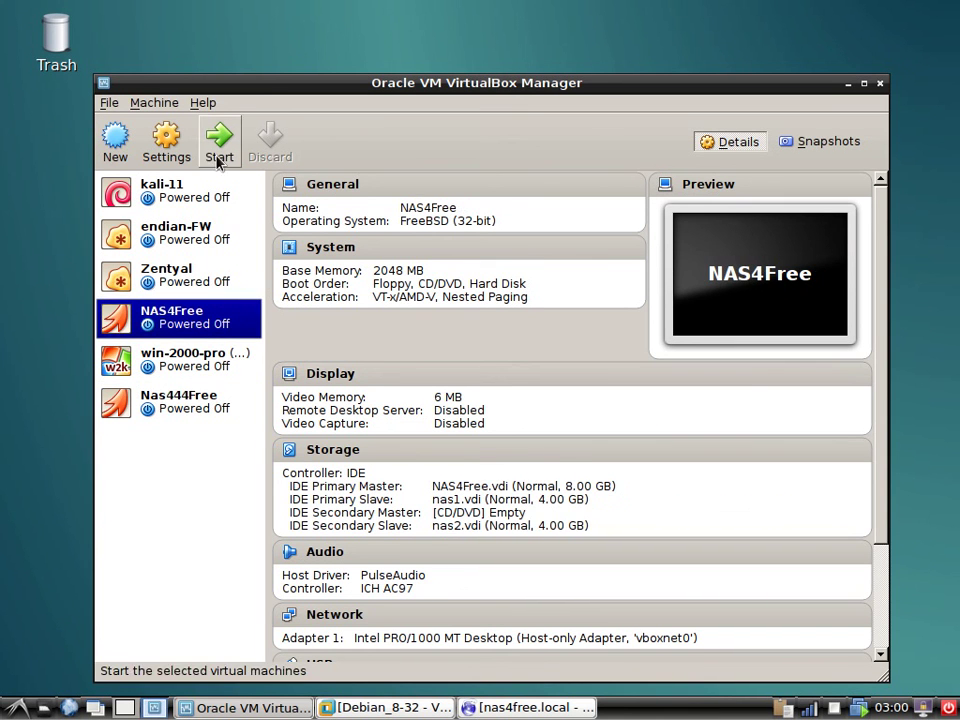